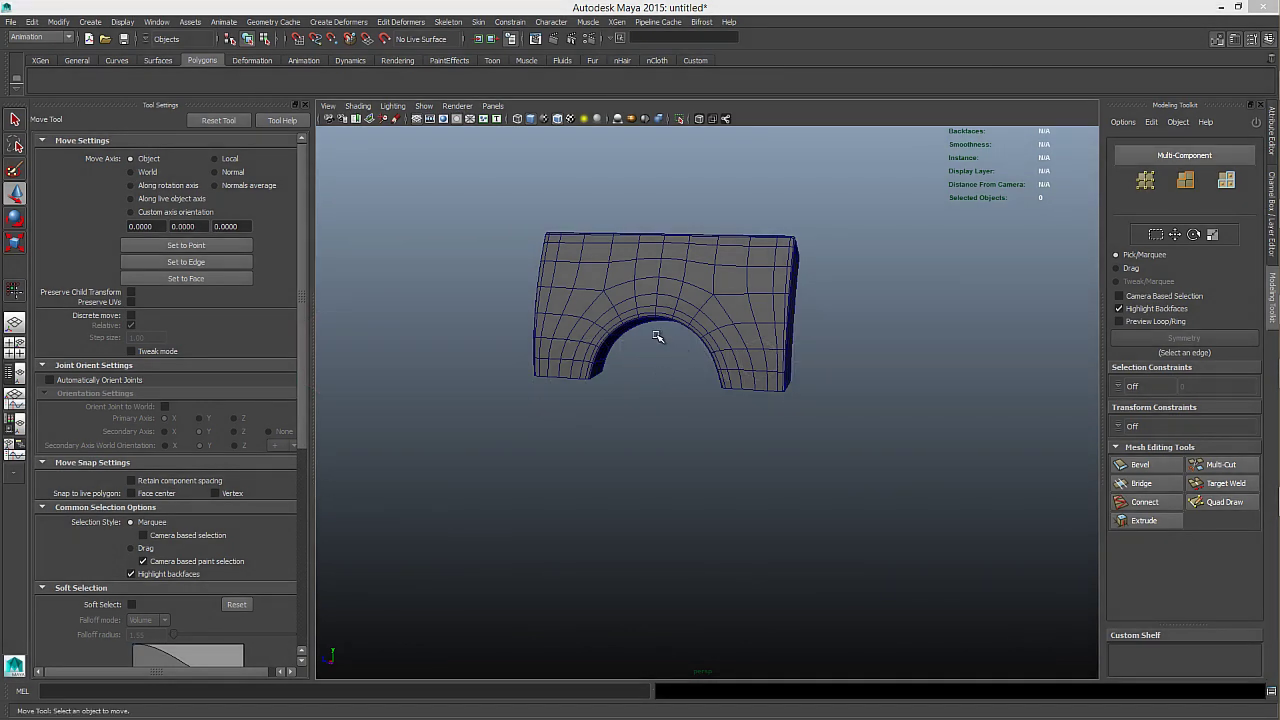
Examine the finished arch panel's wireframe topology from the front and from its side.
right_click_drag(657, 337, 728, 366, "alt")
middle_click_drag(728, 370, 755, 420, "alt")
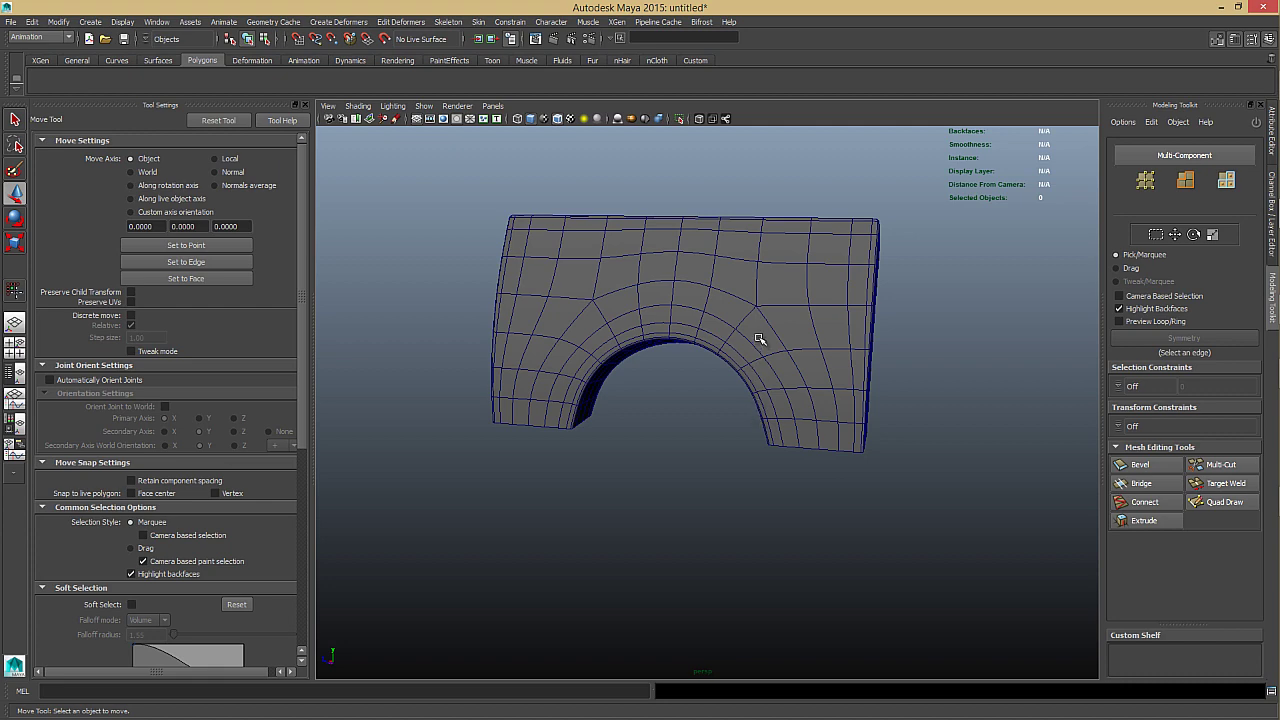
left_click_drag(801, 360, 717, 366, "alt")
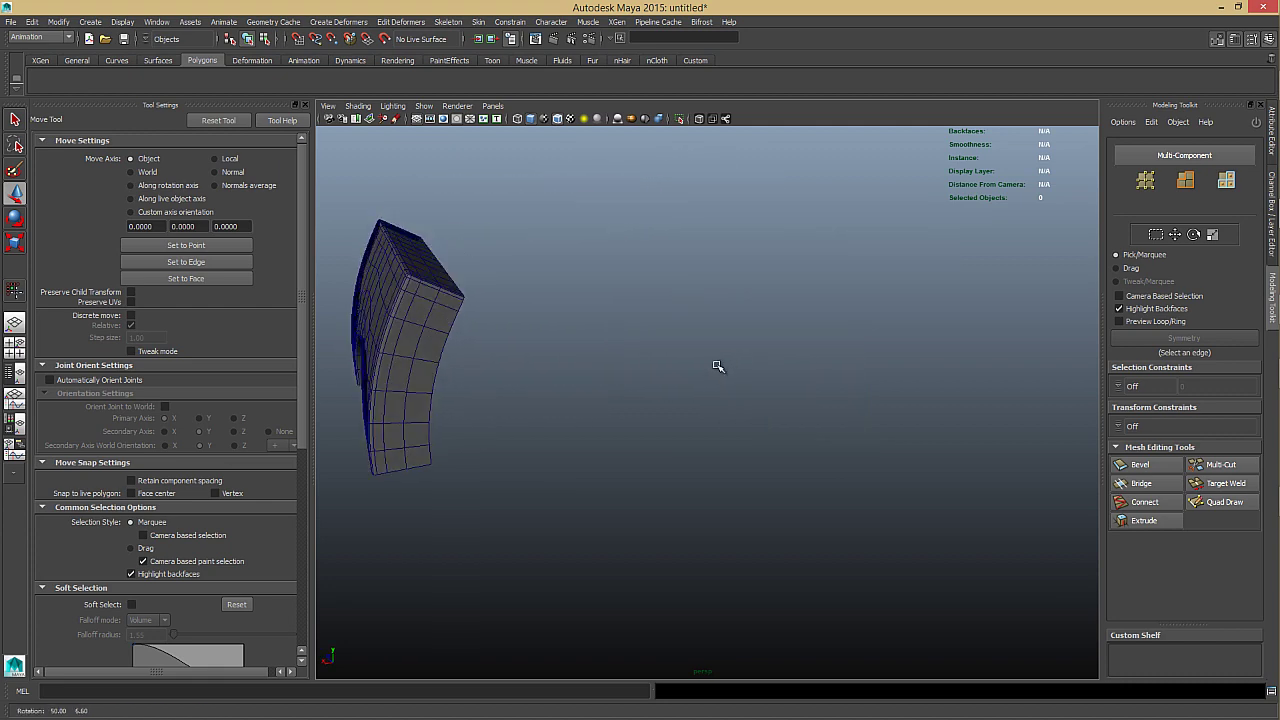
left_click(397, 343)
key("f")
left_click_drag(524, 409, 640, 394, "alt")
left_click_drag(752, 454, 720, 372, "alt")
left_click(582, 370)
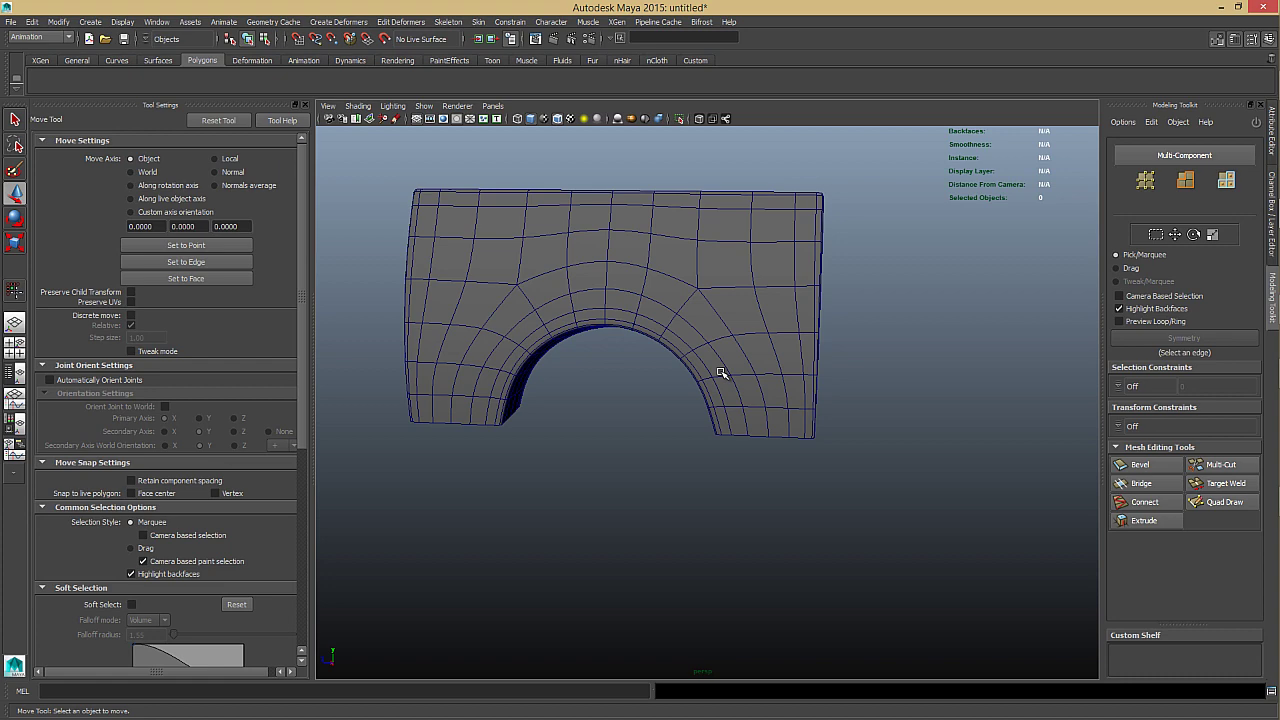
left_click_drag(730, 357, 726, 354, "alt")
Return the arch panel to object mode and display the viewport grid.
left_click(769, 373)
right_click_drag(769, 373, 752, 377)
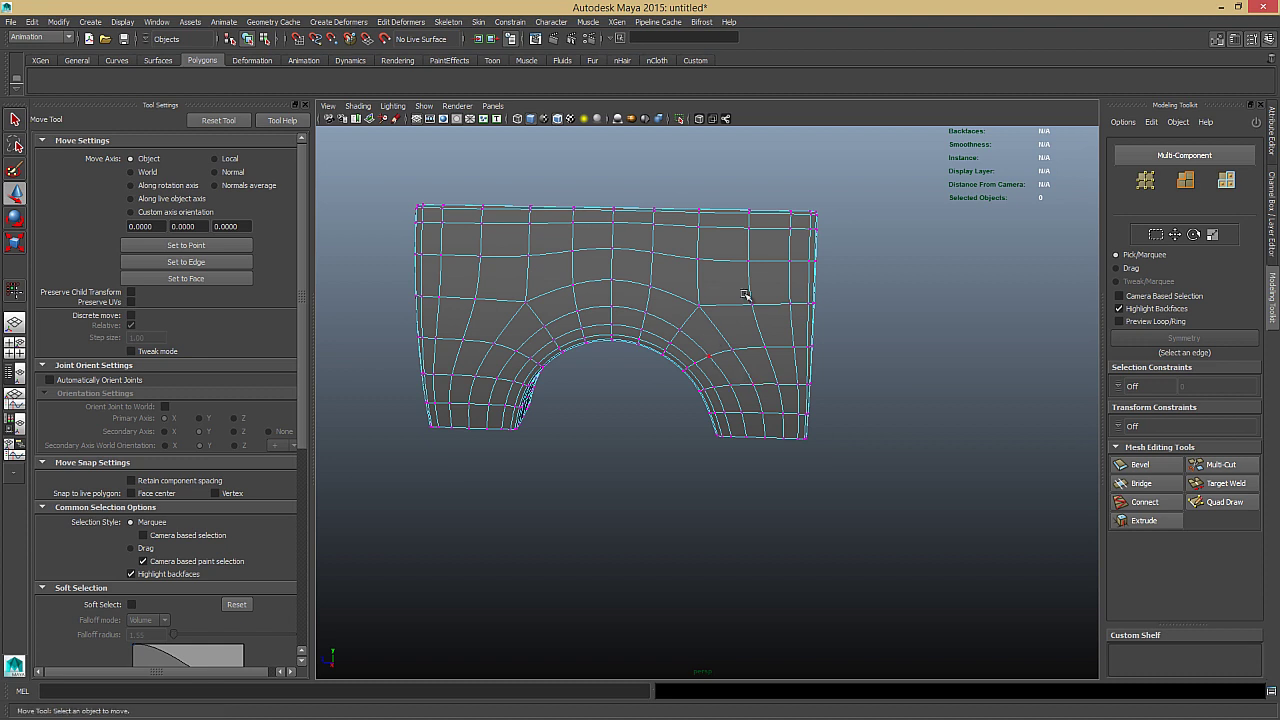
right_click_drag(746, 298, 750, 287)
left_click(725, 329)
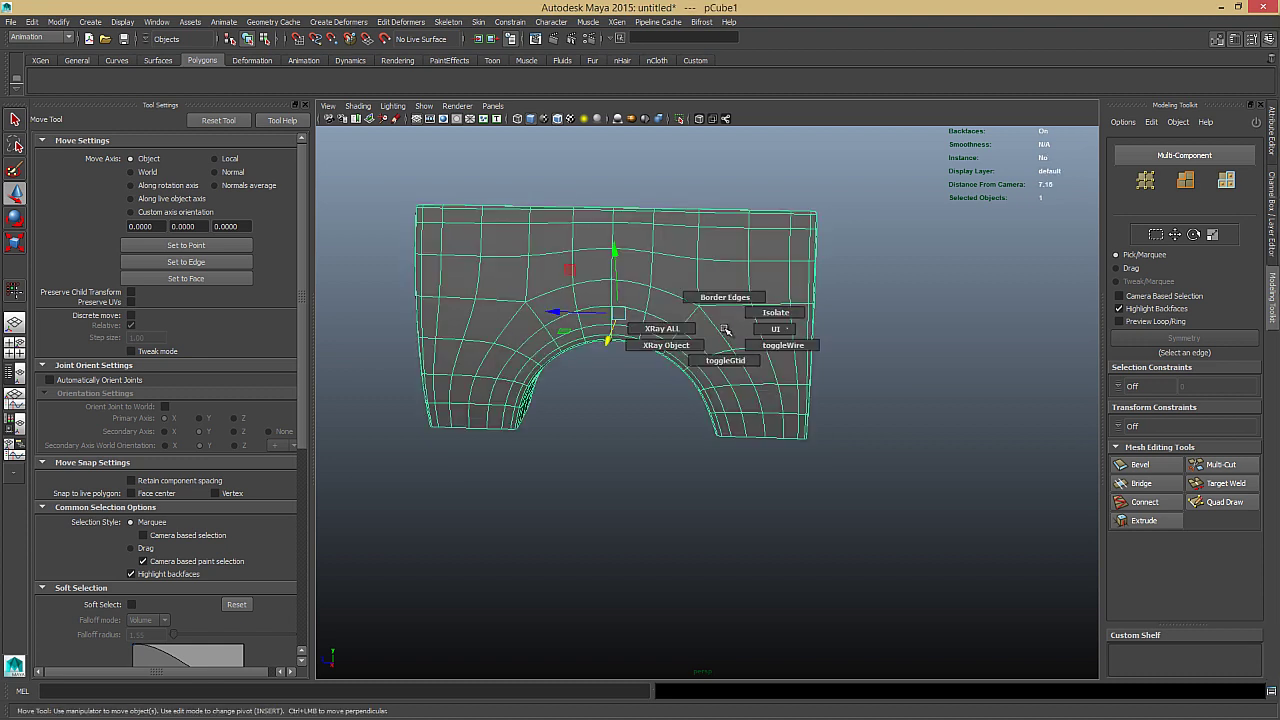
left_click(611, 414)
left_click_drag(677, 328, 677, 372)
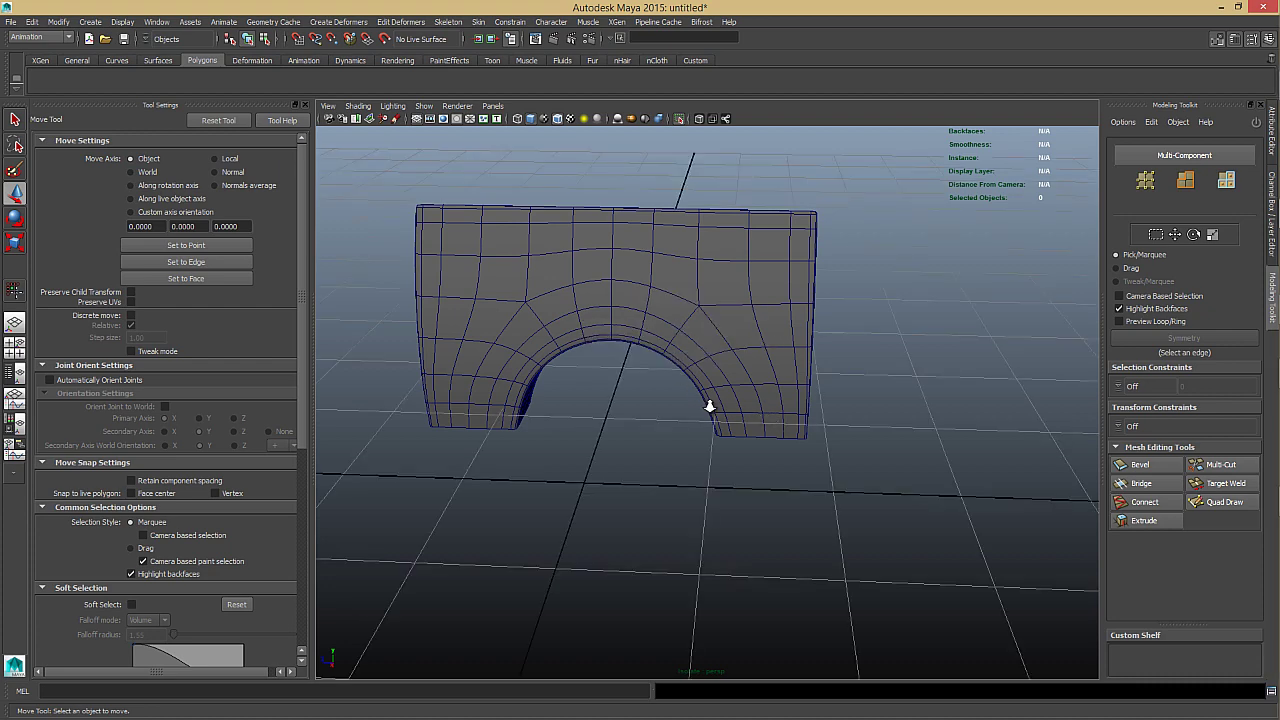
Move the arch panel away from the origin toward the far side of the grid and deselect it.
scroll(709, 407, "down", 3)
left_click(702, 377)
left_click_drag(776, 394, 783, 433, "alt")
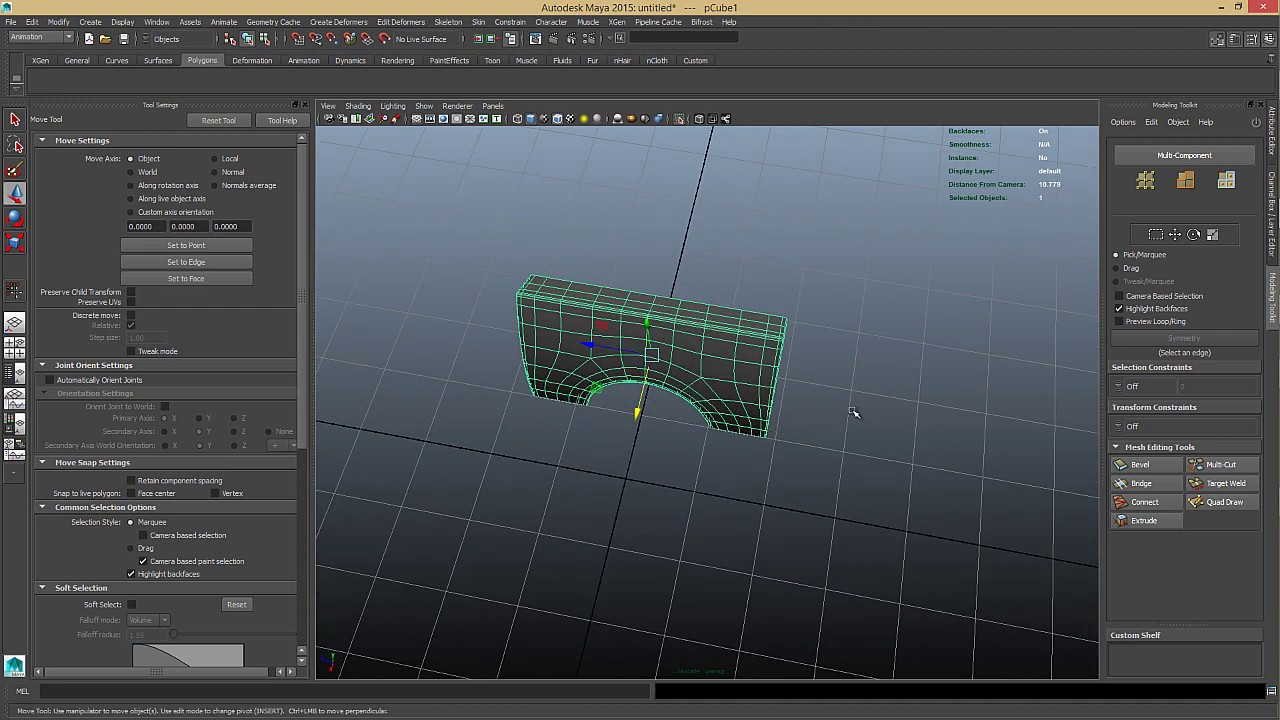
left_click_drag(596, 387, 425, 154)
mouse_move(727, 381)
left_mouse_down("alt")
mouse_move(743, 334)
mouse_move(788, 354)
mouse_move(715, 383)
left_mouse_up("alt")
left_click(788, 354)
left_click(569, 282)
left_click_drag(572, 285, 507, 287)
left_click(695, 309)
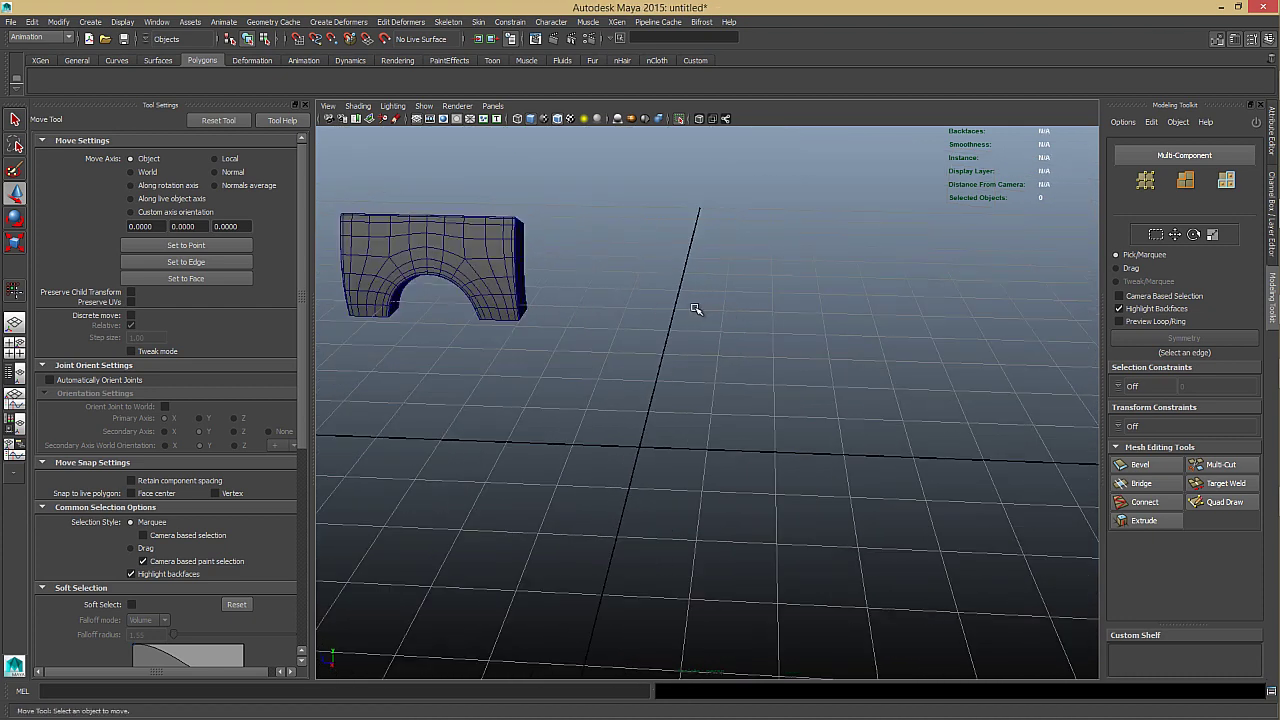
Display the polygon primitive and modelling tools, and look through the available Create commands.
left_click_drag(689, 380, 655, 380, "alt")
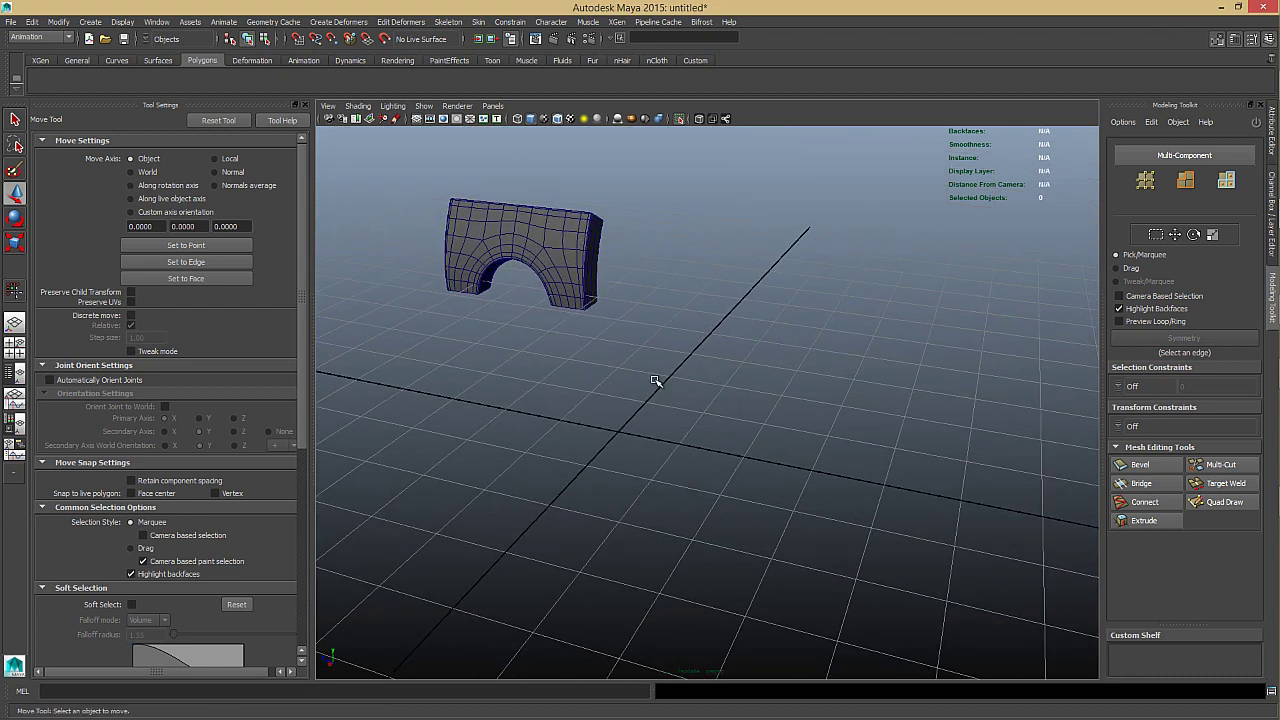
right_click_drag(668, 300, 669, 308)
left_click(200, 60)
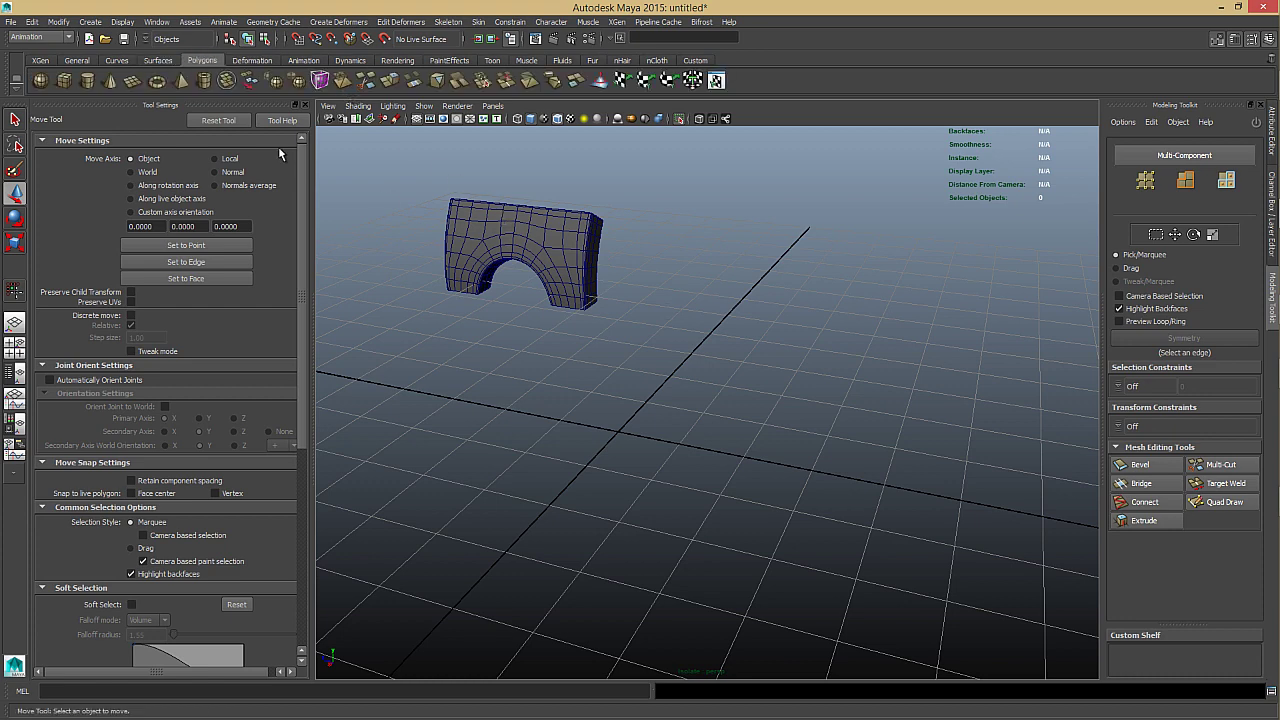
left_click(91, 22)
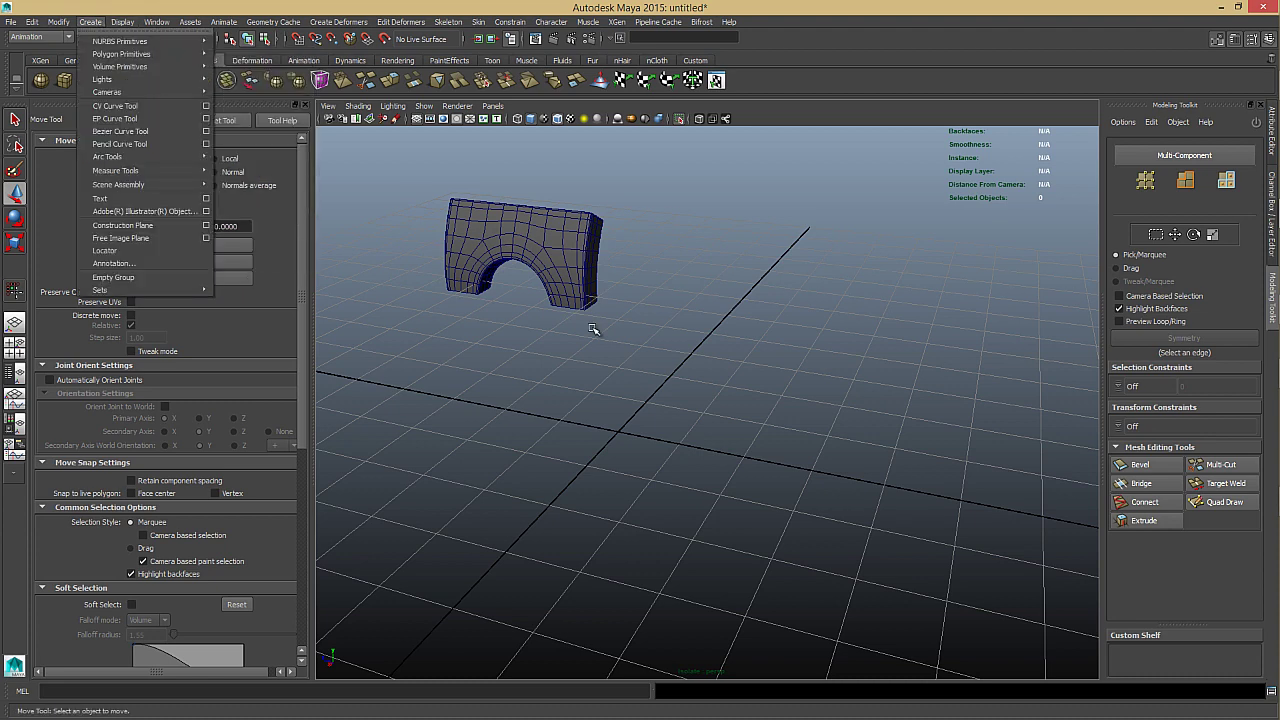
left_click(695, 315)
Create a polygon cube at the grid origin.
left_click_drag(688, 323, 703, 334, "alt")
right_click(708, 333, "shift")
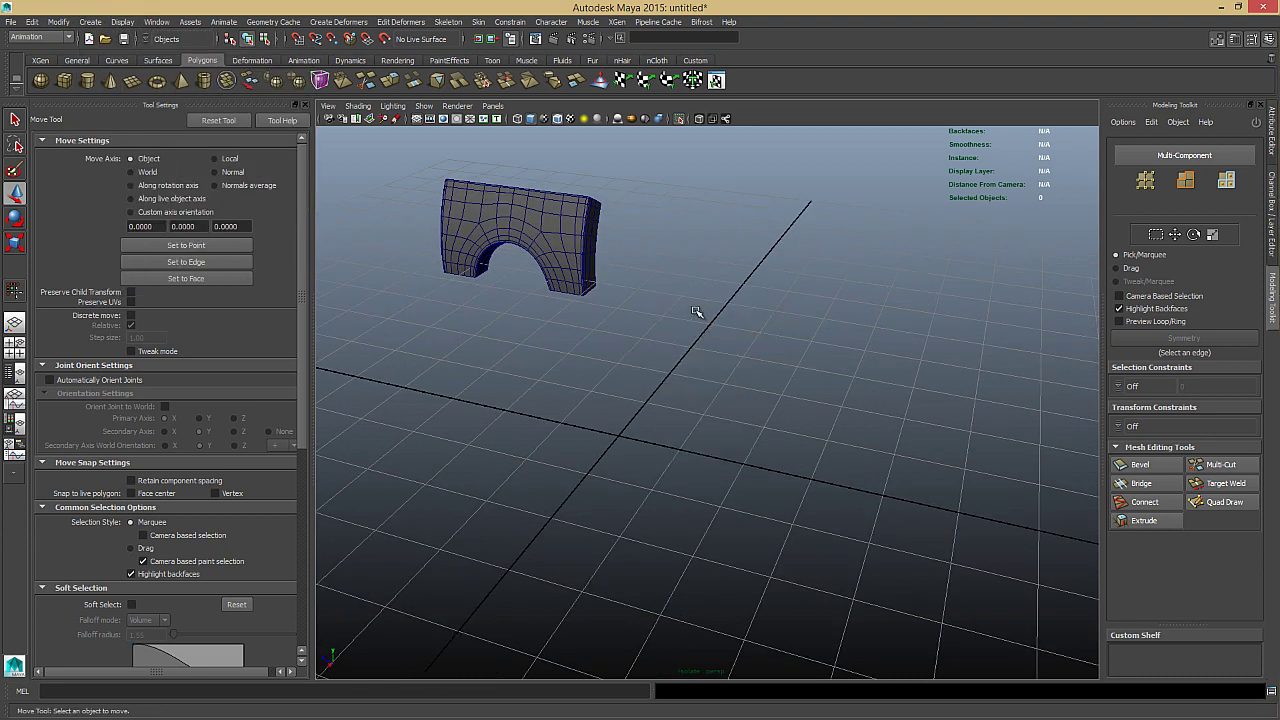
right_click(696, 312, "shift")
right_click_drag(696, 311, 719, 429, "shift")
right_click_drag(673, 334, 674, 449, "shift")
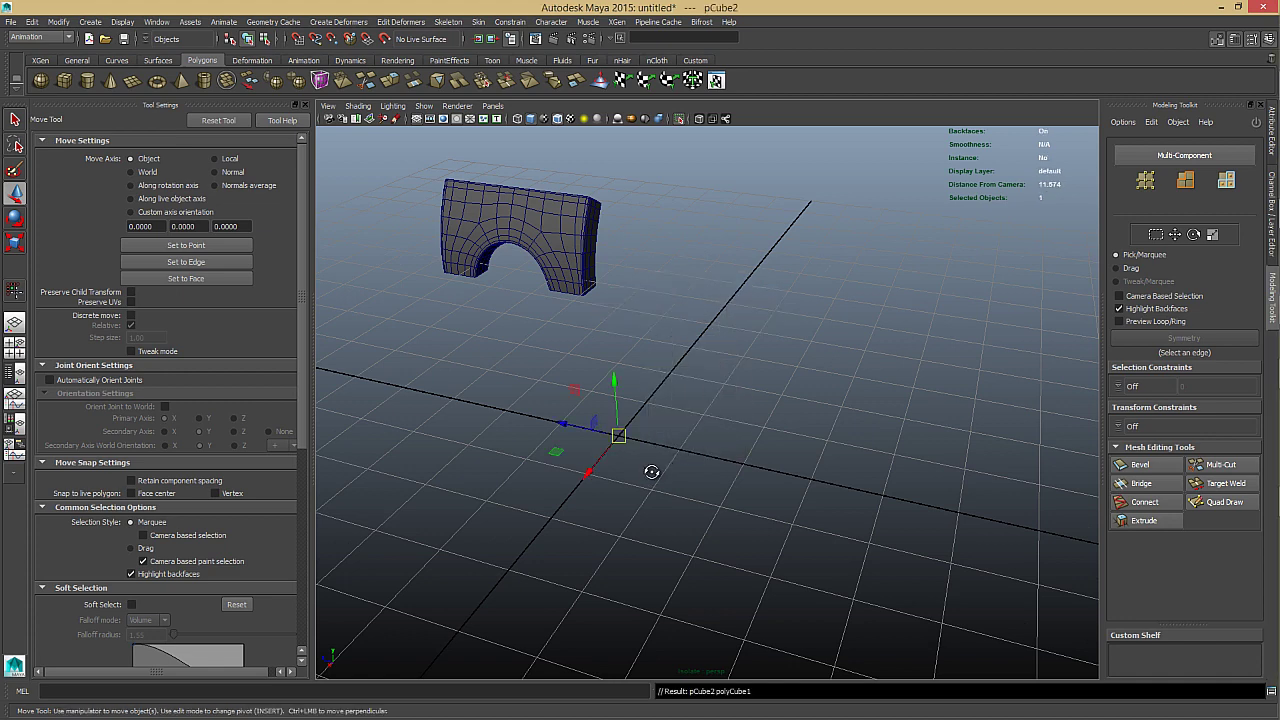
Scale the cube to about 3.02 in Y and Z, making a large upright block.
key("f")
key("shift+i")
right_click_drag(751, 414, 545, 385, "alt")
left_click_drag(702, 446, 736, 447, "alt")
key("r")
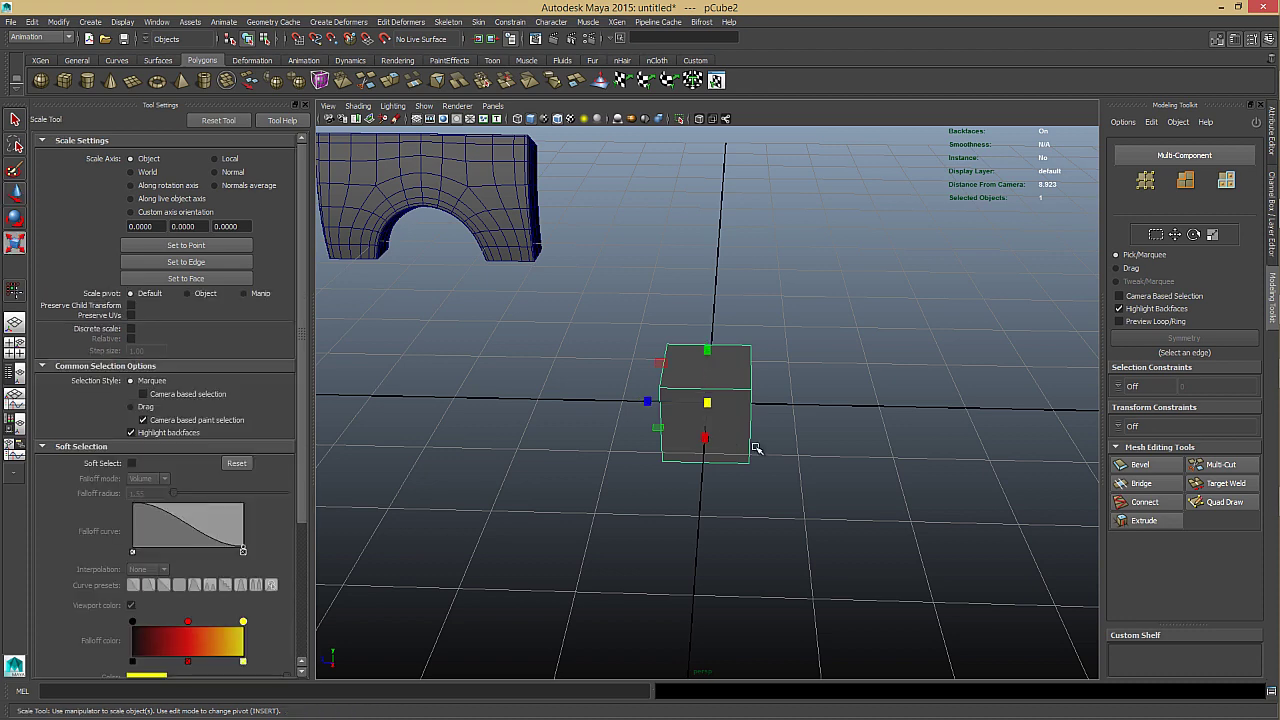
left_click_drag(660, 363, 583, 367)
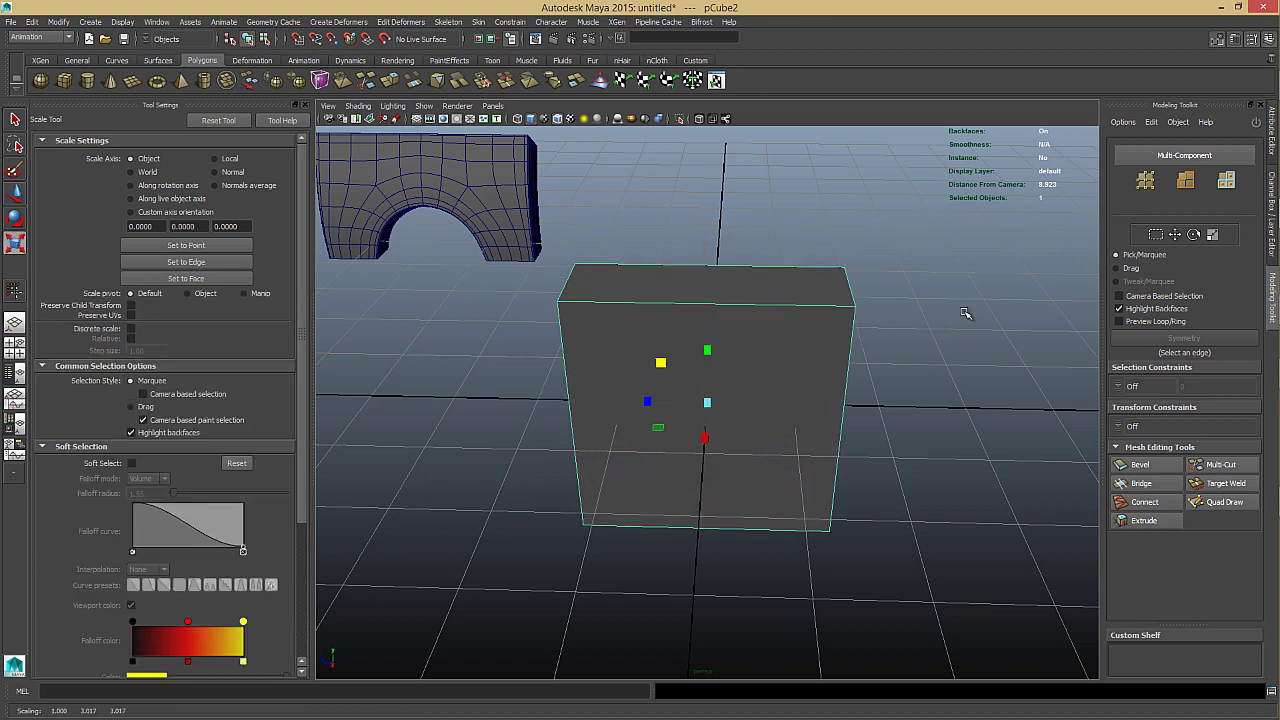
left_click(944, 326)
Add a polygon cylinder passing crosswise through the block and lower it about 0.45 units.
left_click(705, 405)
left_click_drag(705, 405, 678, 452, "alt")
key("e")
left_click_drag(762, 432, 455, 322, "alt")
key("w")
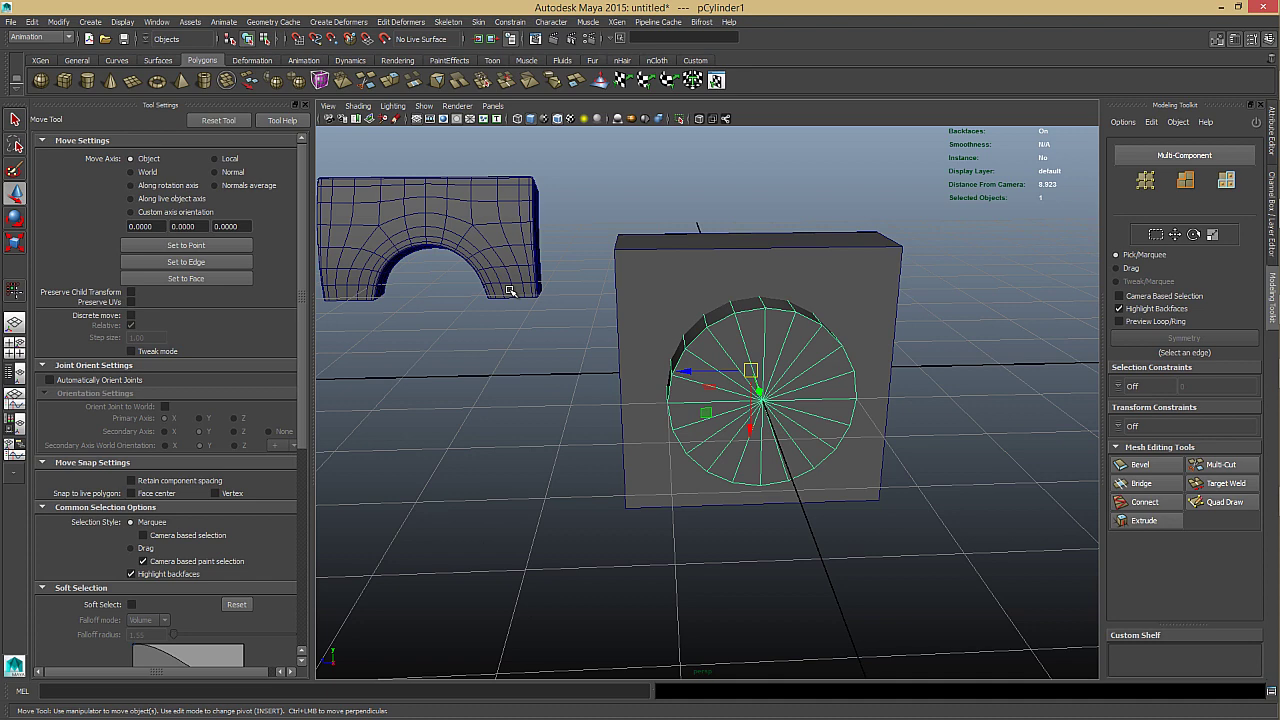
left_click(509, 290)
left_click(792, 388)
middle_click_drag(830, 350, 833, 378)
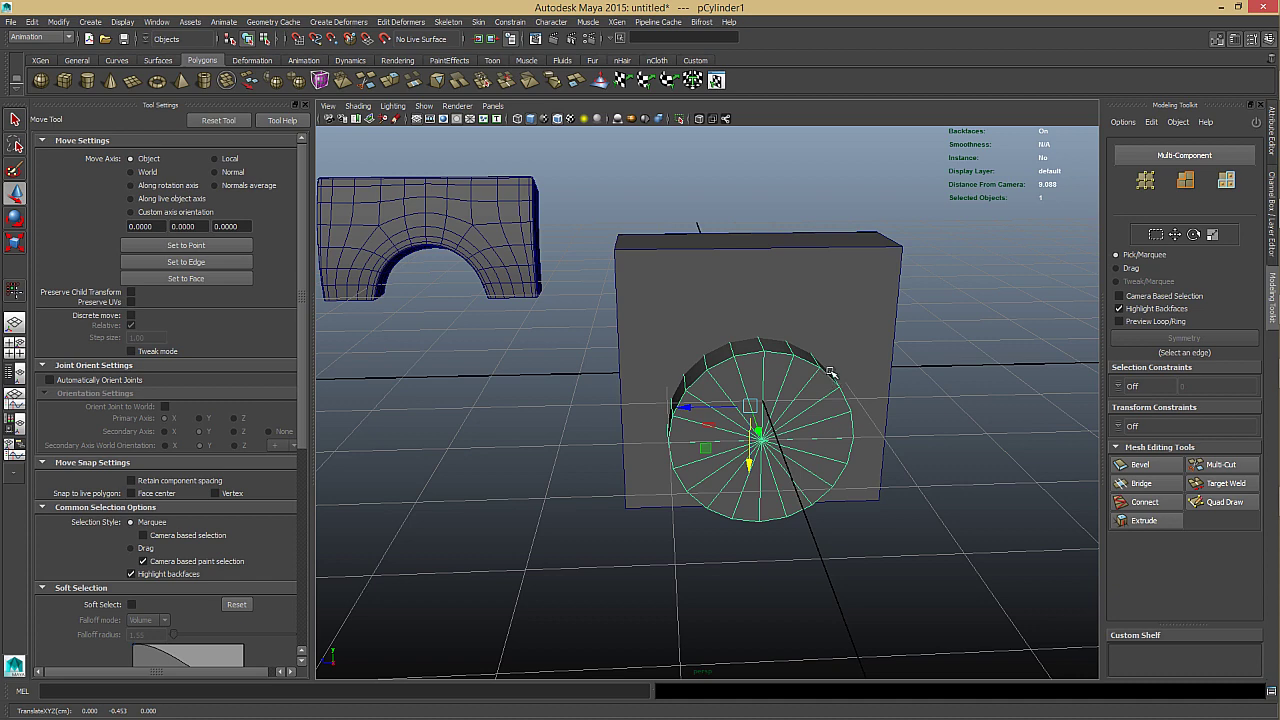
Delete both the block and the cylinder.
left_click(834, 355)
left_click(826, 369)
left_click(829, 353)
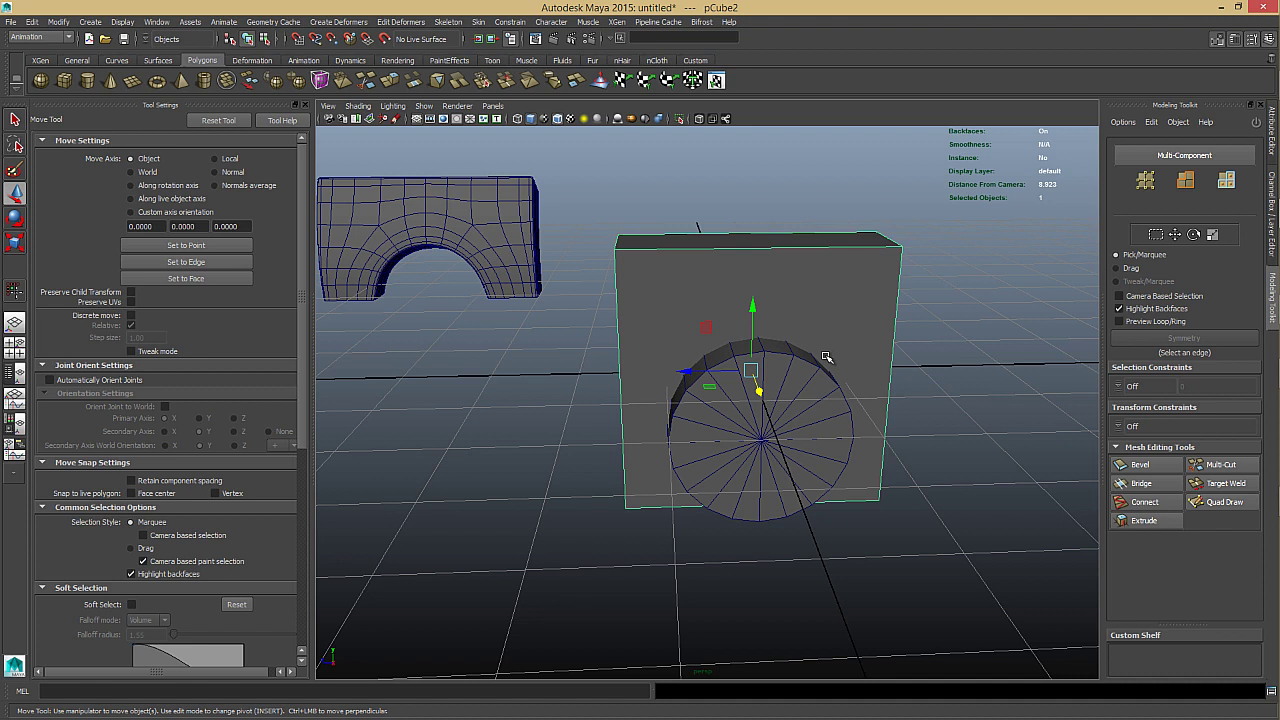
left_click(816, 377, "shift")
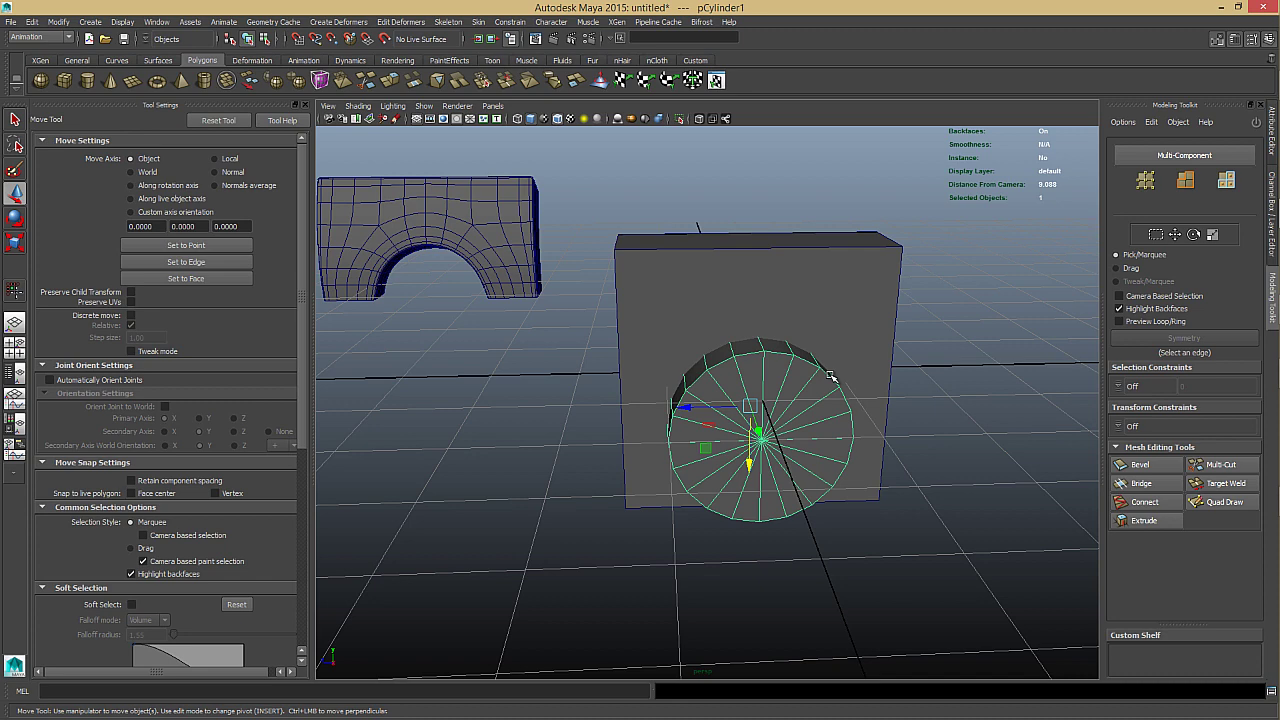
key("Delete")
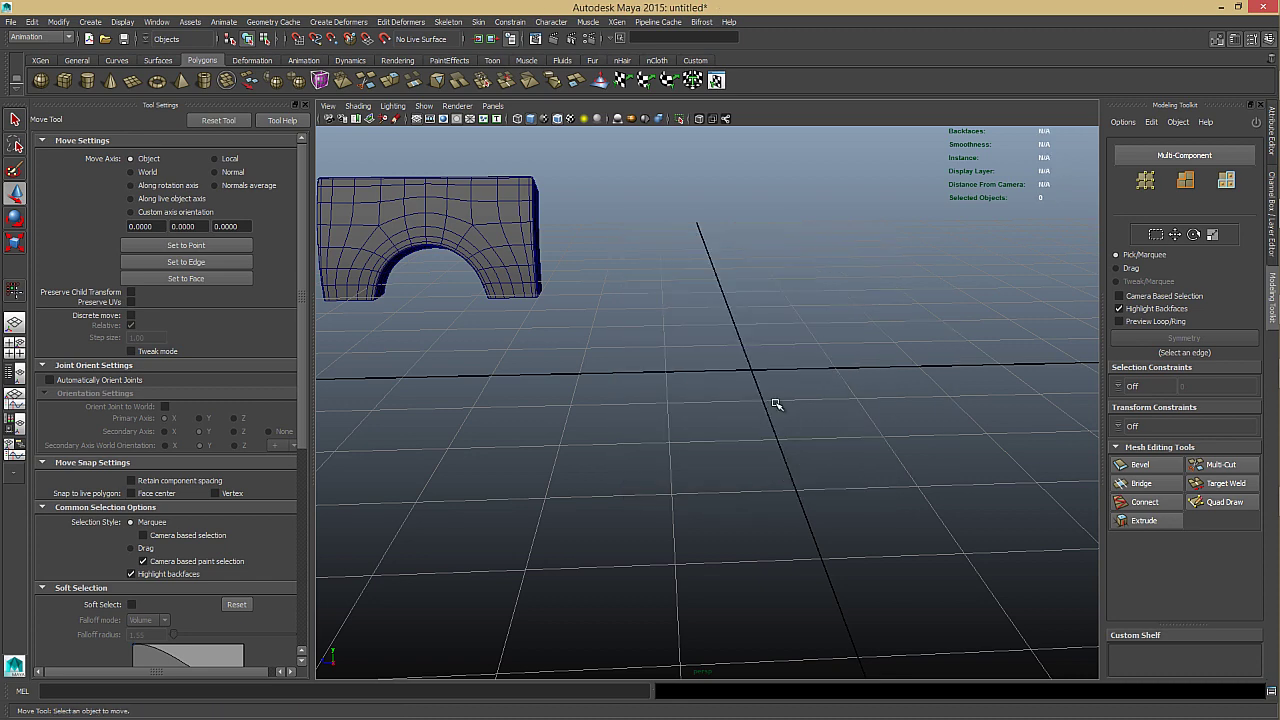
Create a new polygon cube at the origin and stretch it in height and length into a wide upright block.
mouse_move(777, 404)
left_mouse_down("alt")
mouse_move(758, 379)
mouse_move(770, 283)
left_mouse_up("alt")
right_click_drag(770, 283, 739, 487, "shift")
left_click_drag(737, 484, 674, 449, "alt")
key("r")
mouse_move(715, 332)
left_mouse_down()
mouse_move(703, 309)
mouse_move(700, 319)
left_mouse_up()
left_click_drag(720, 372, 749, 358, "alt")
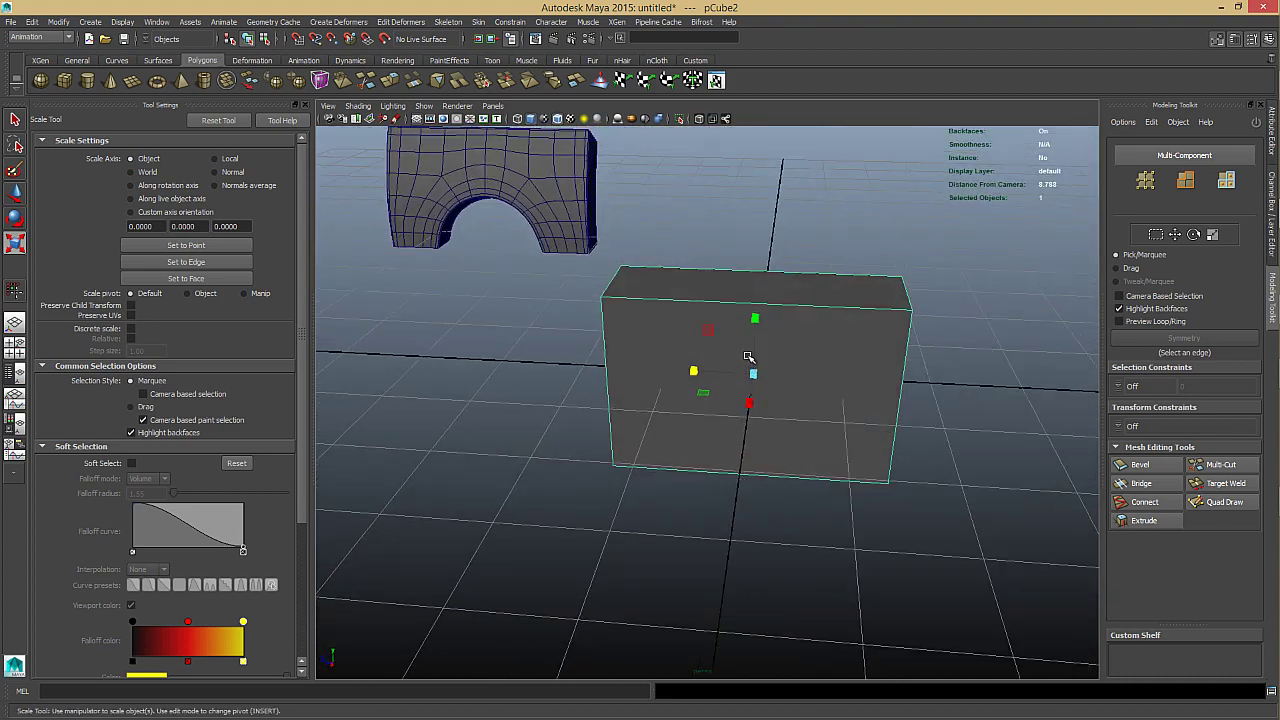
Split the block vertically through its middle using an edge ring split from the upper front edge.
right_click_drag(749, 358, 770, 285)
left_click(767, 381)
right_click_drag(755, 337, 748, 305)
left_click(766, 299)
left_click(748, 305)
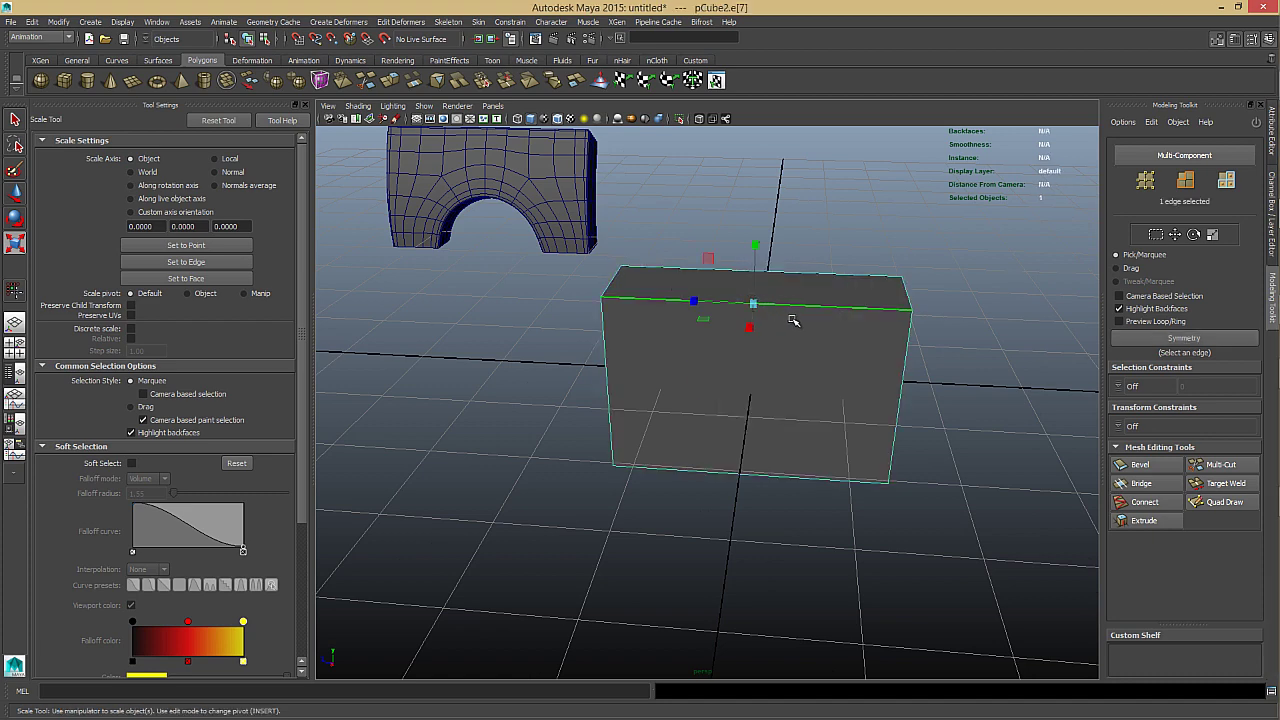
left_click_drag(793, 320, 791, 331, "alt")
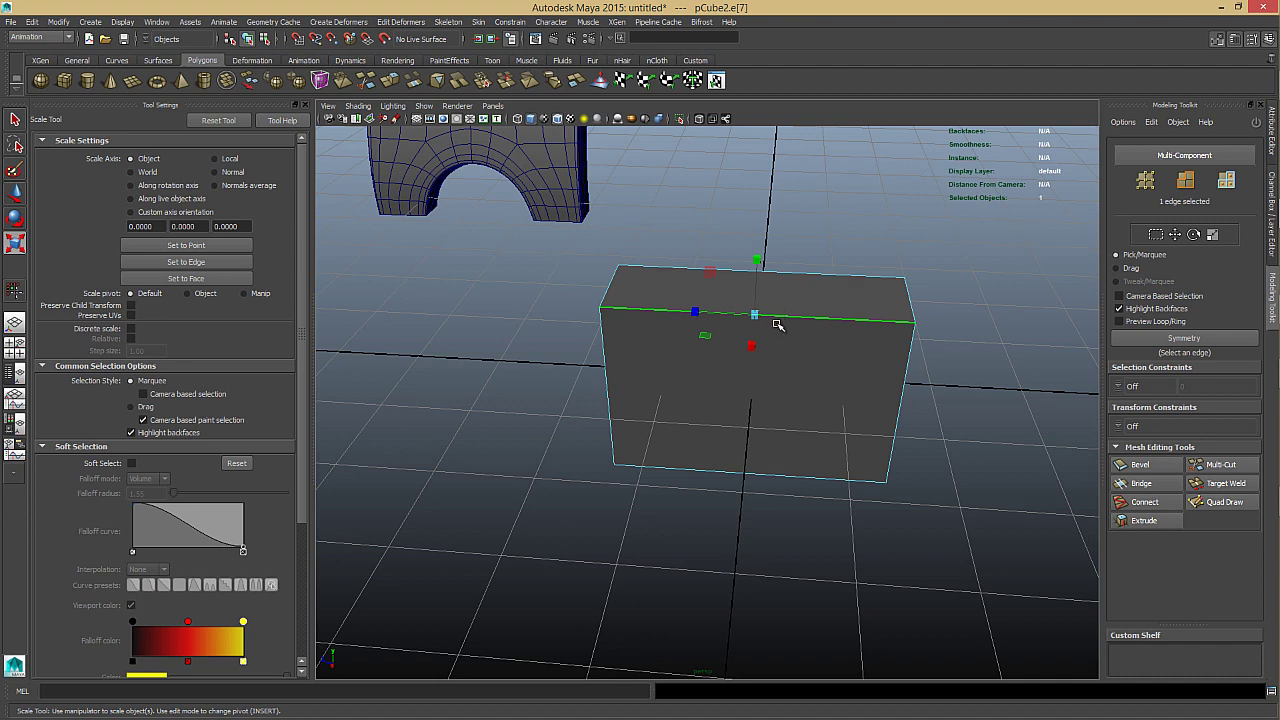
left_click_drag(769, 315, 774, 313, "alt")
right_click_drag(776, 297, 752, 325, "ctrl")
Add further edge ring splits through both halves, along the block's thickness and across its height.
left_click(845, 310)
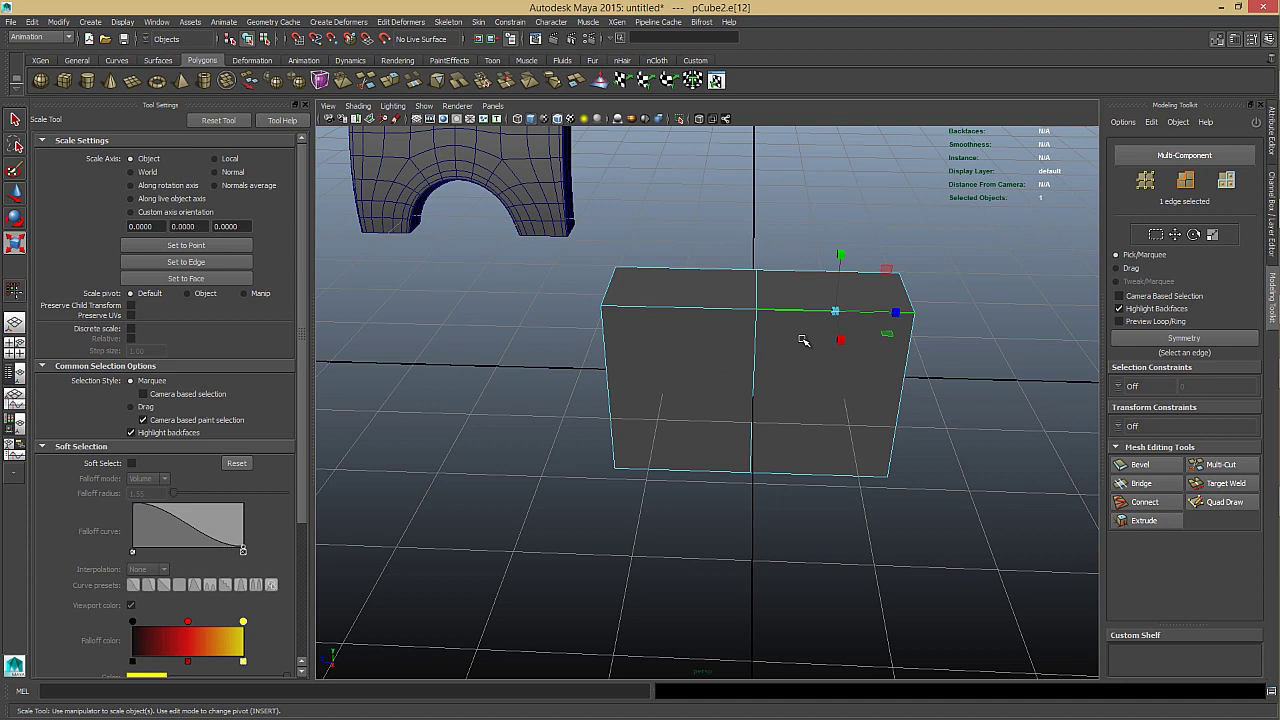
key("g")
left_click(657, 306)
key("g")
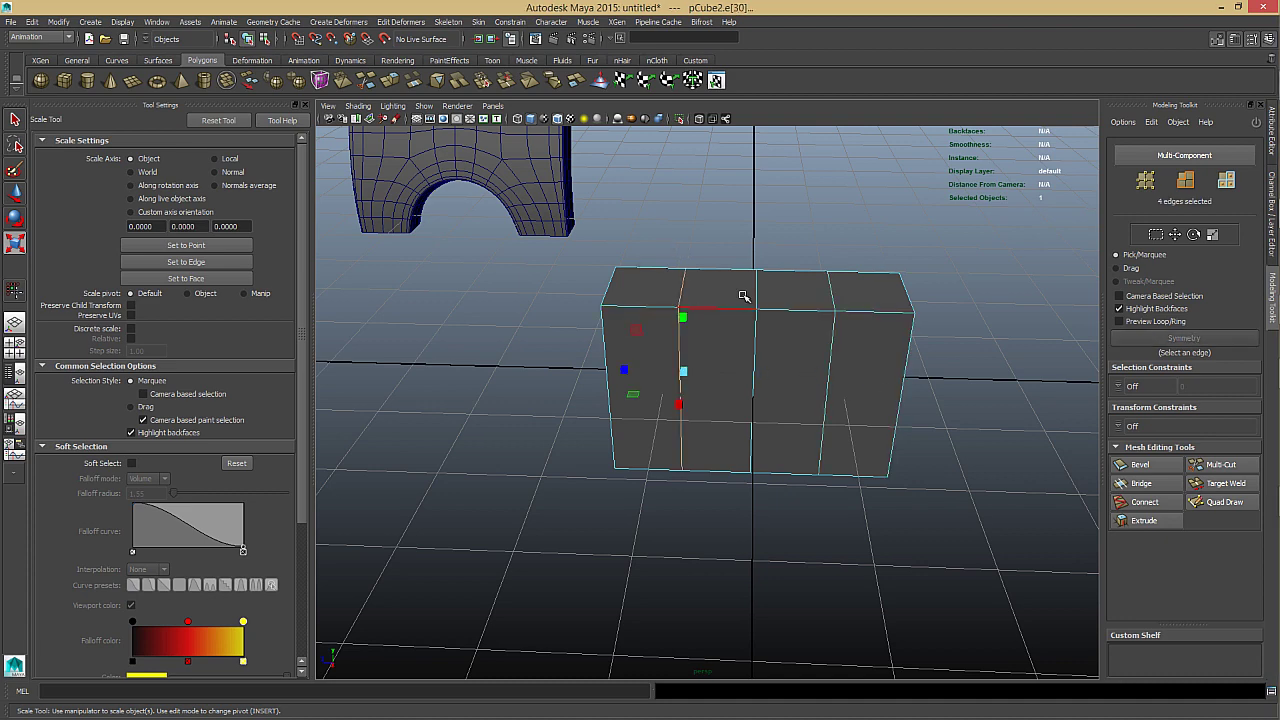
left_click(746, 296)
left_click(756, 378)
left_click(832, 364)
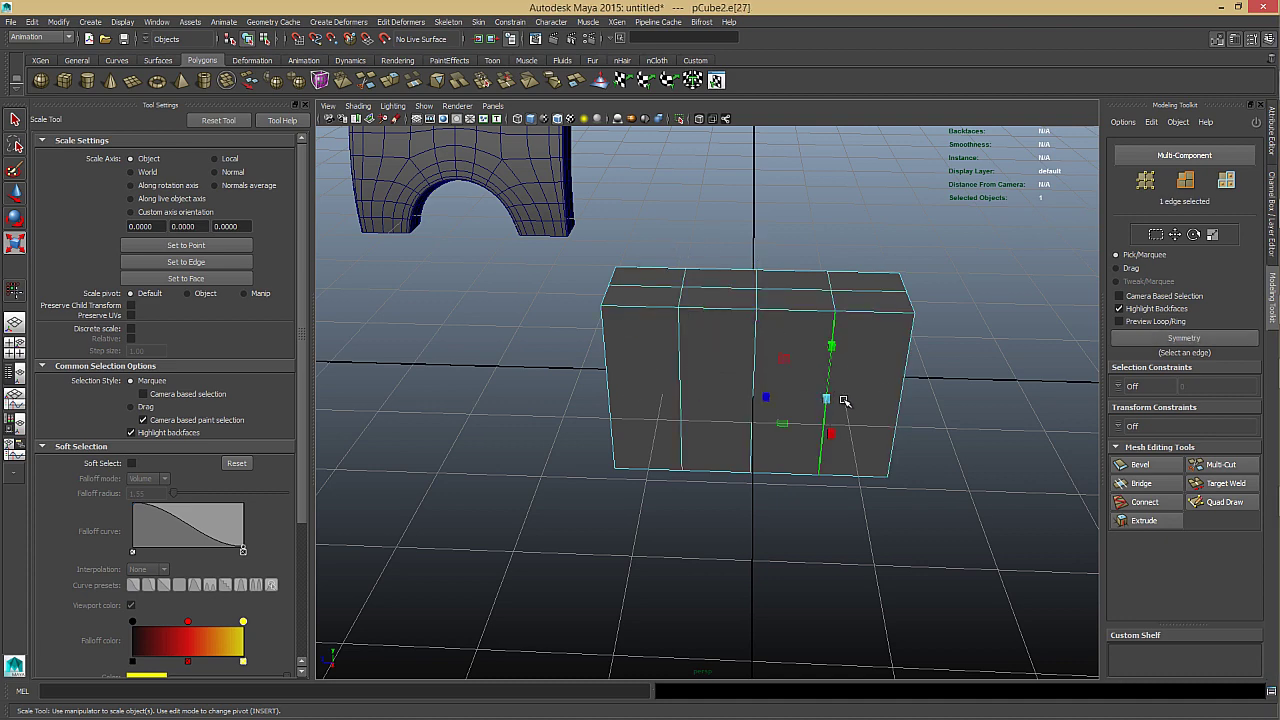
key("g")
left_click_drag(816, 470, 791, 406, "alt")
left_click(824, 346)
key("g")
Undo the additional ring splits, back to the single vertical middle split.
key("ctrl+z")
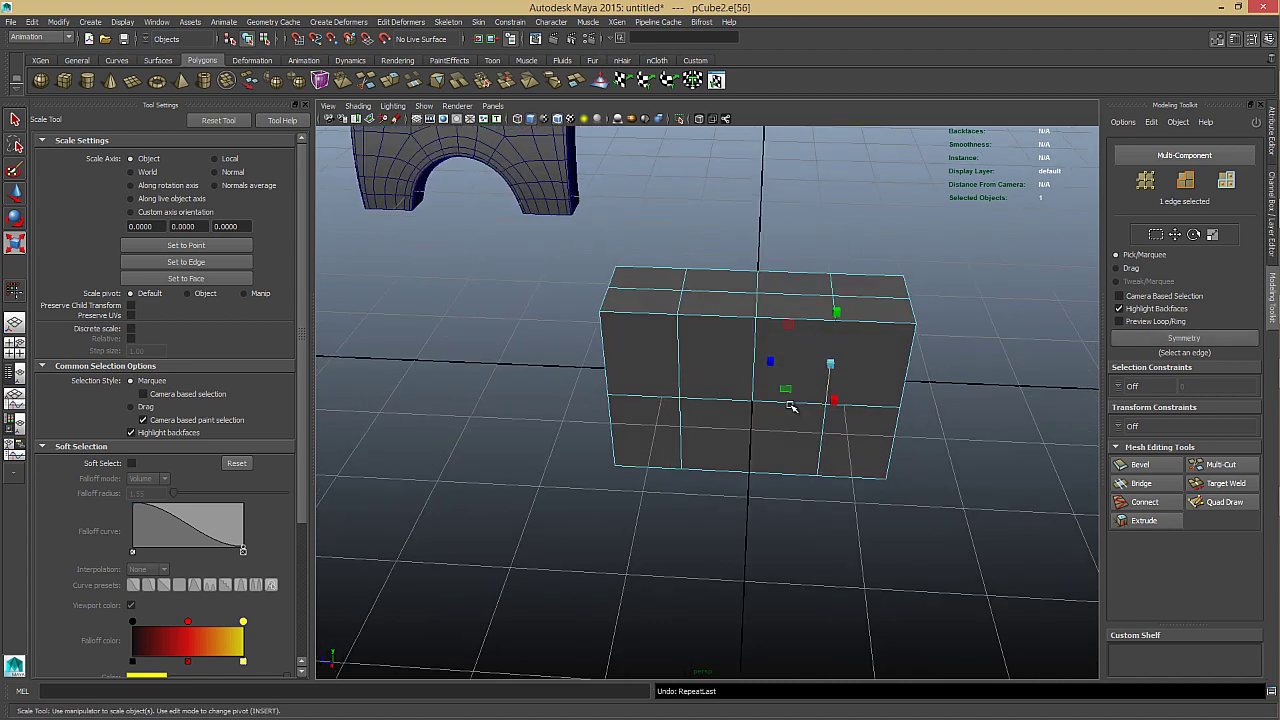
key("z")
key("z")
key("z")
key("z")
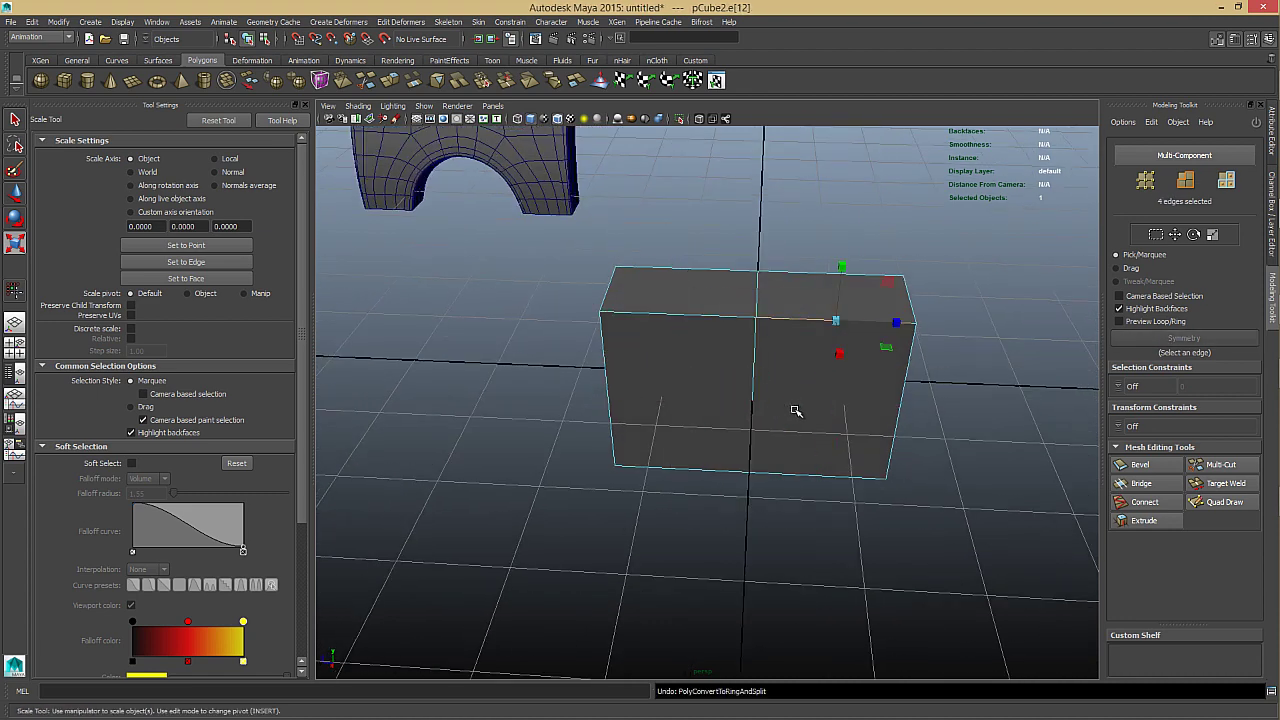
key("z")
Delete the faces on one side of the block's middle split, keeping only one half.
left_click(571, 514)
left_click_drag(553, 513, 702, 117)
left_click_drag(740, 314, 777, 340, "alt")
key("Delete")
left_click(868, 308)
left_click_drag(928, 326, 796, 288, "alt")
left_click_drag(798, 232, 718, 692)
left_click_drag(726, 565, 855, 538, "alt")
key("Delete")
key("ctrl+z")
Delete every face of the half block except its large front face, and return to object mode.
left_click(727, 473)
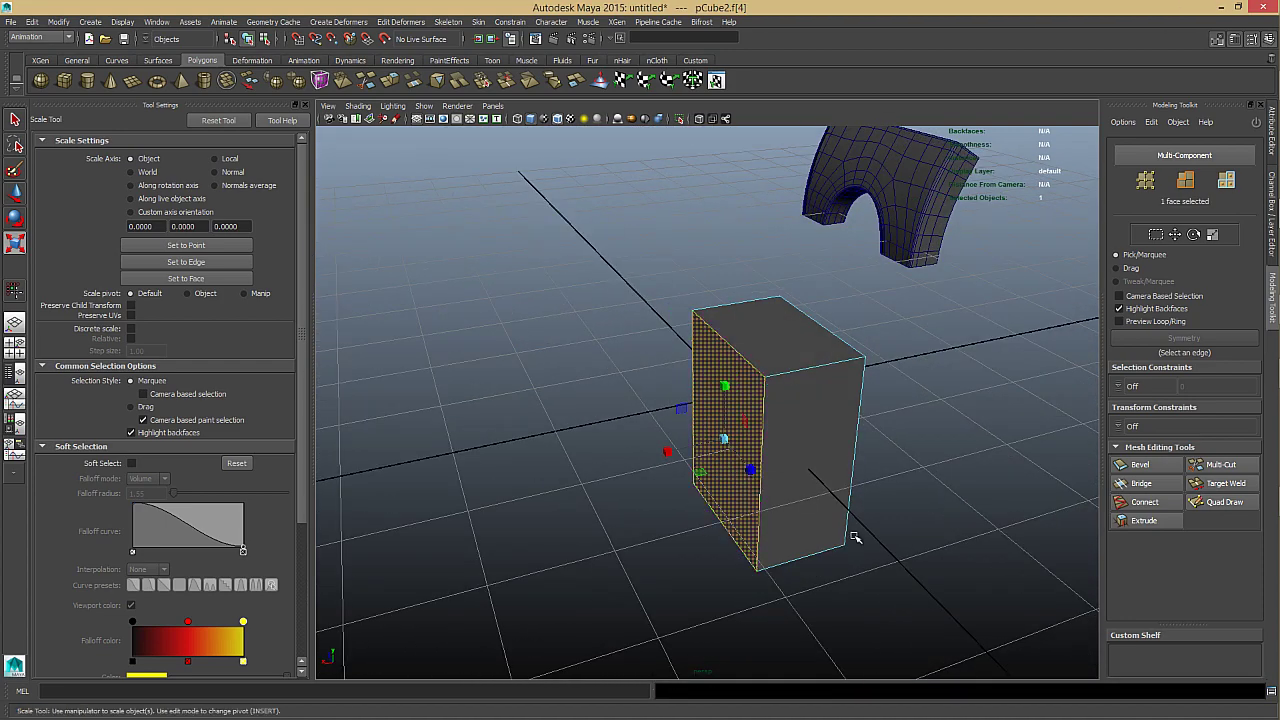
left_click_drag(952, 614, 439, 161, "shift")
left_click_drag(822, 370, 786, 386, "alt")
key("Delete")
right_click_drag(737, 421, 780, 391)
left_click(780, 391)
Raise the remaining plane about 1.15 units in Y and scale its height to about 1.18.
left_click_drag(770, 398, 681, 459, "alt")
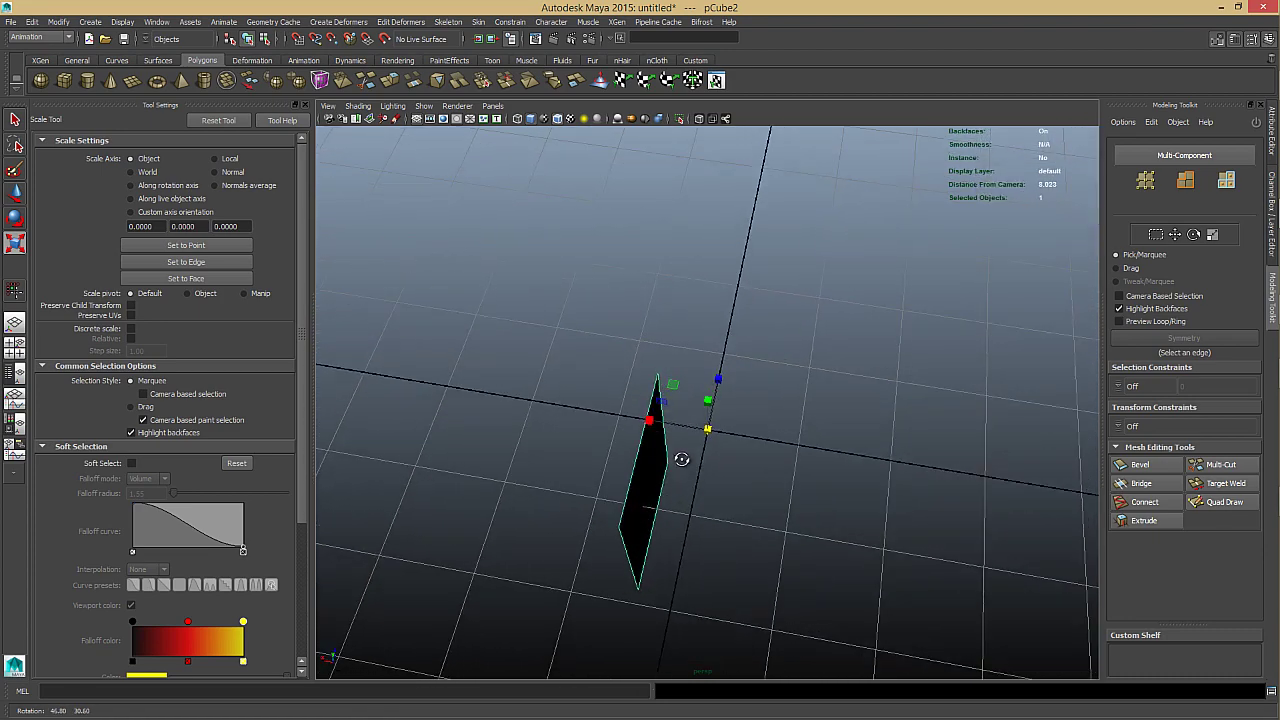
middle_click_drag(681, 460, 690, 397, "alt")
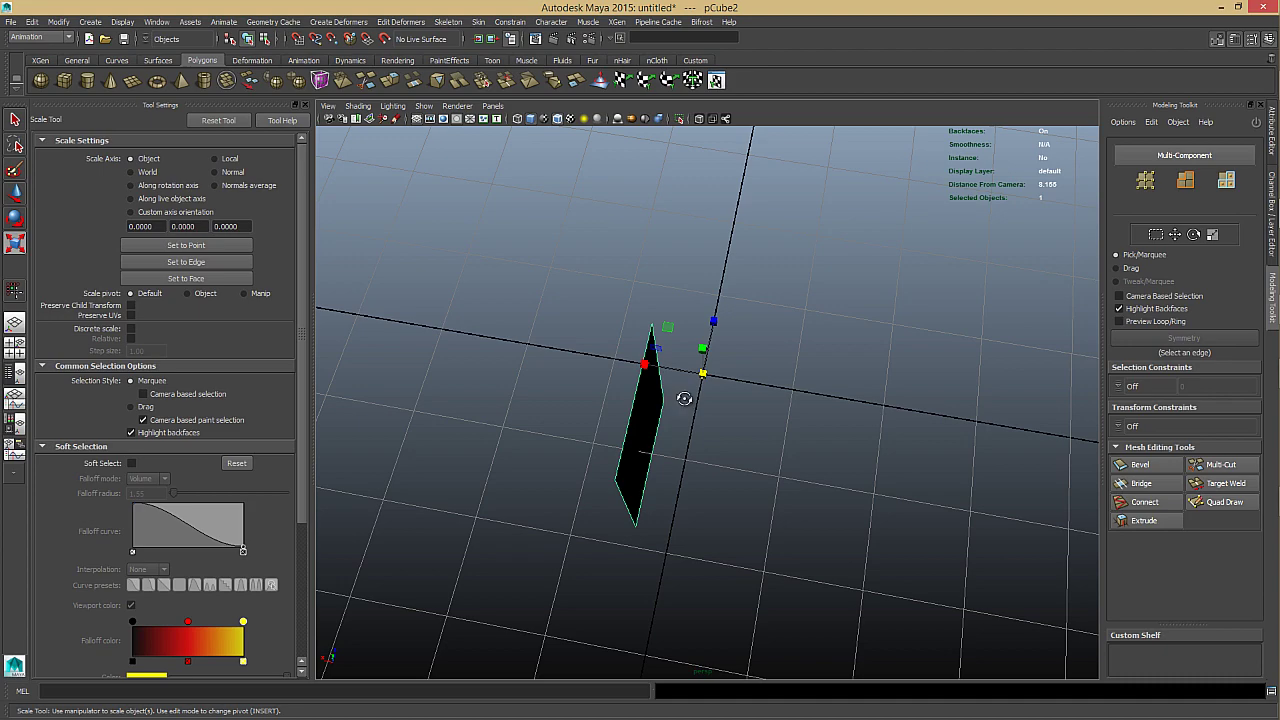
left_click_drag(684, 398, 769, 394, "alt")
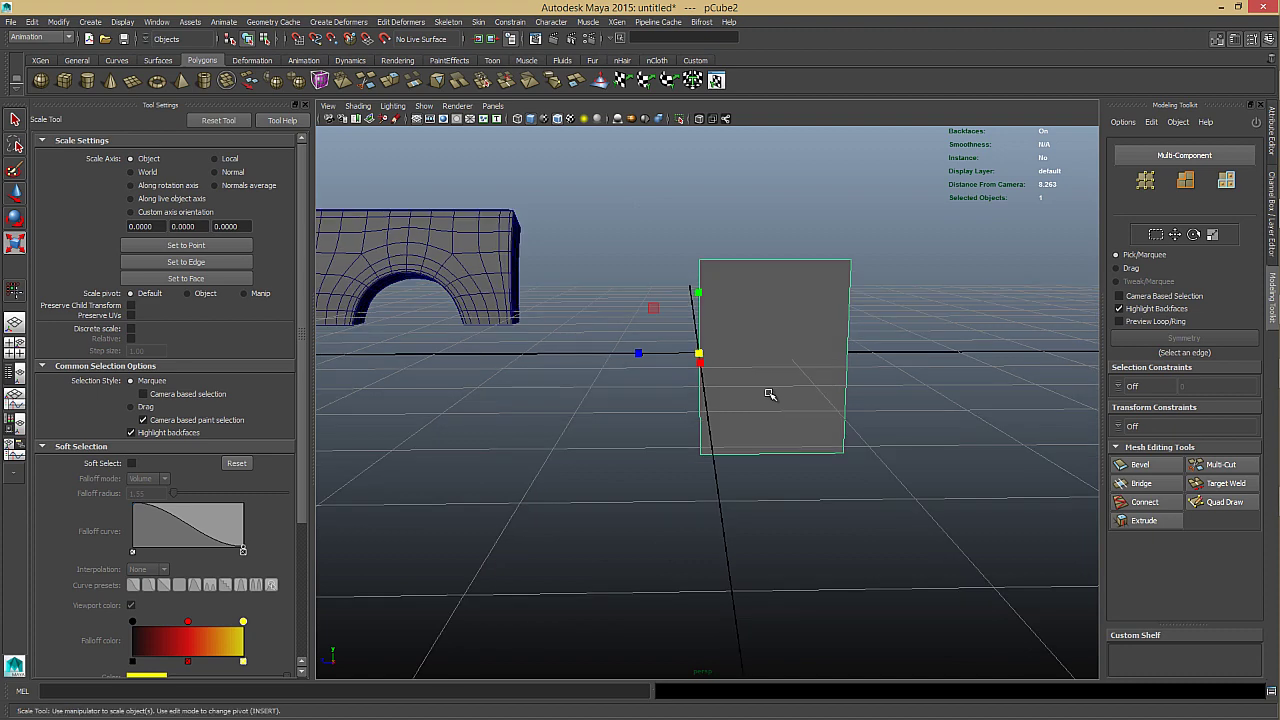
key("w")
middle_click_drag(773, 494, 765, 391)
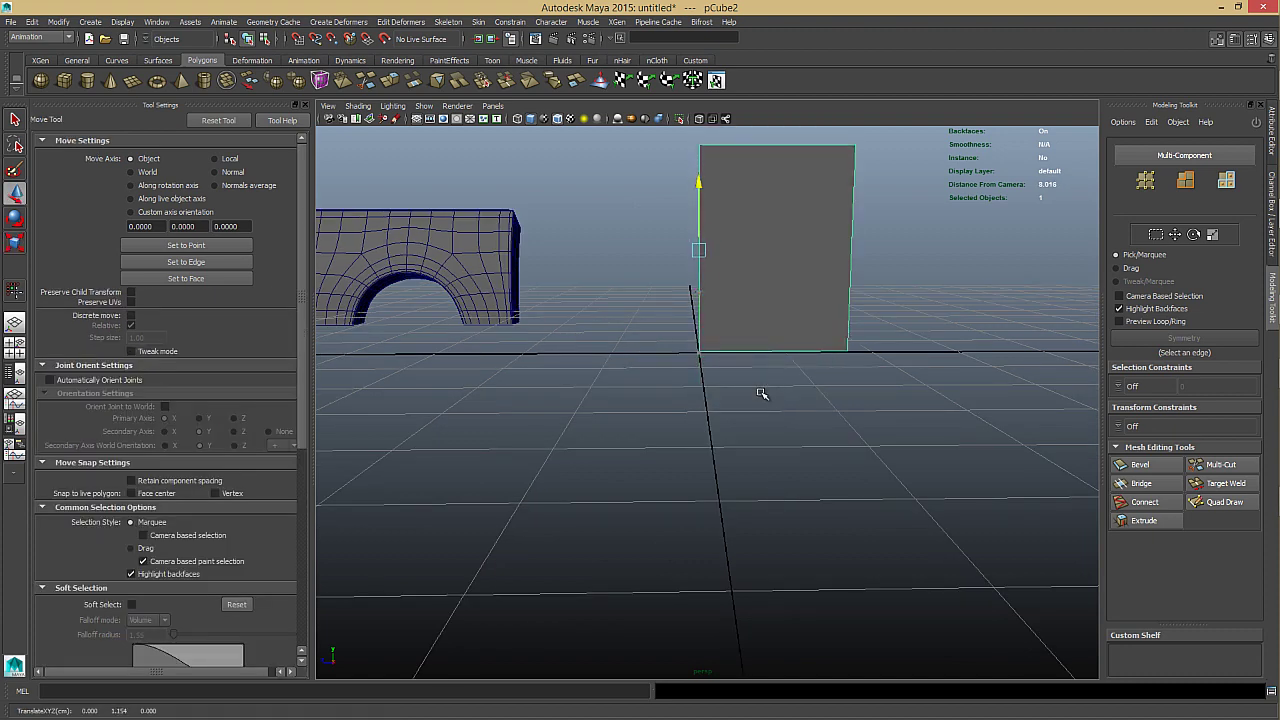
key("r")
left_click_drag(700, 188, 704, 224)
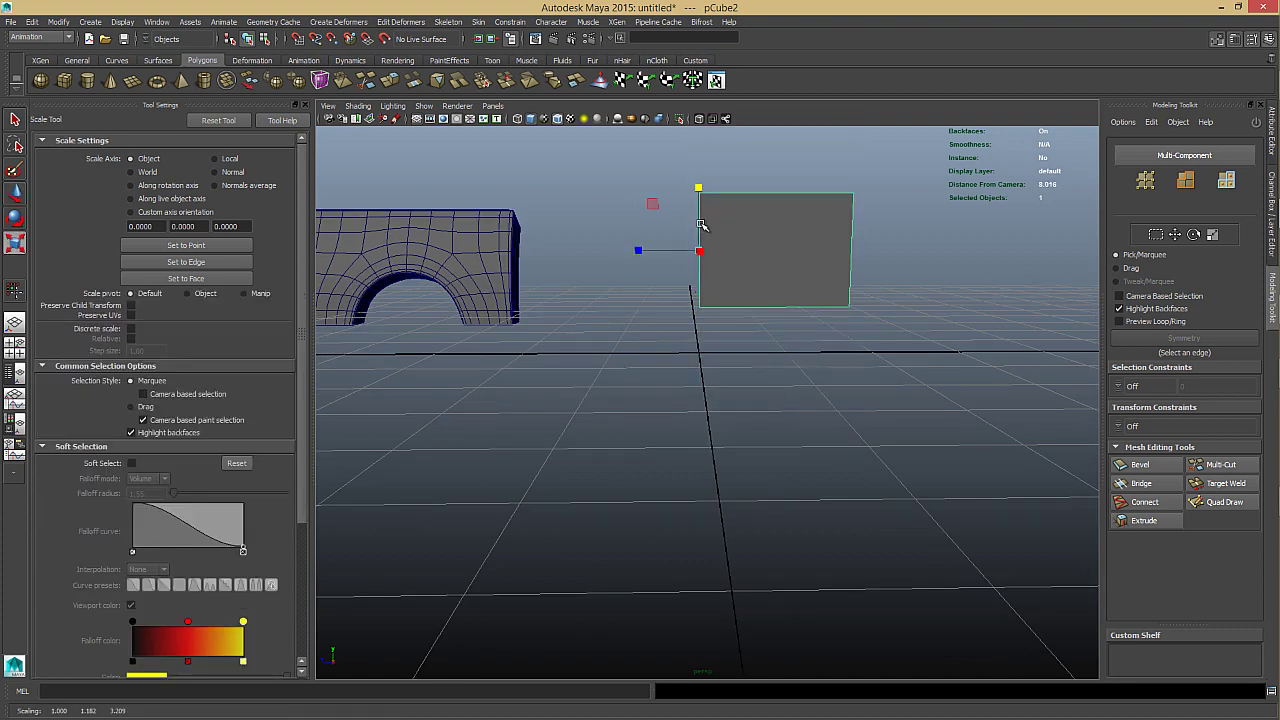
key("w")
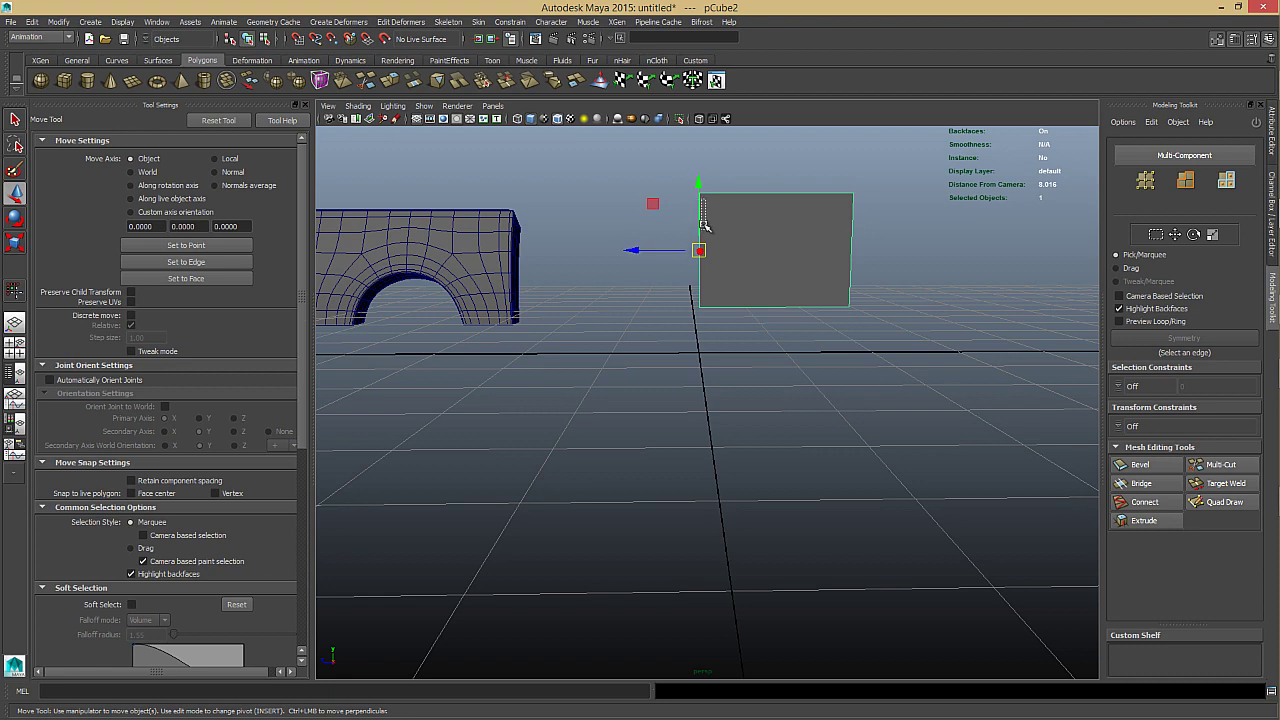
Adjust the plane's height scale to about 1.51 and lower it to about 0.94 in Y.
left_click(704, 219)
key("ctrl+z")
mouse_move(697, 190)
left_mouse_down()
mouse_move(703, 213)
mouse_move(704, 190)
left_mouse_up()
key("r")
left_click(717, 177)
left_click_drag(740, 280, 760, 307, "alt")
Create a polygon cylinder at the grid origin and rotate it -90 degrees in Z so it passes through the plane.
right_click(760, 307)
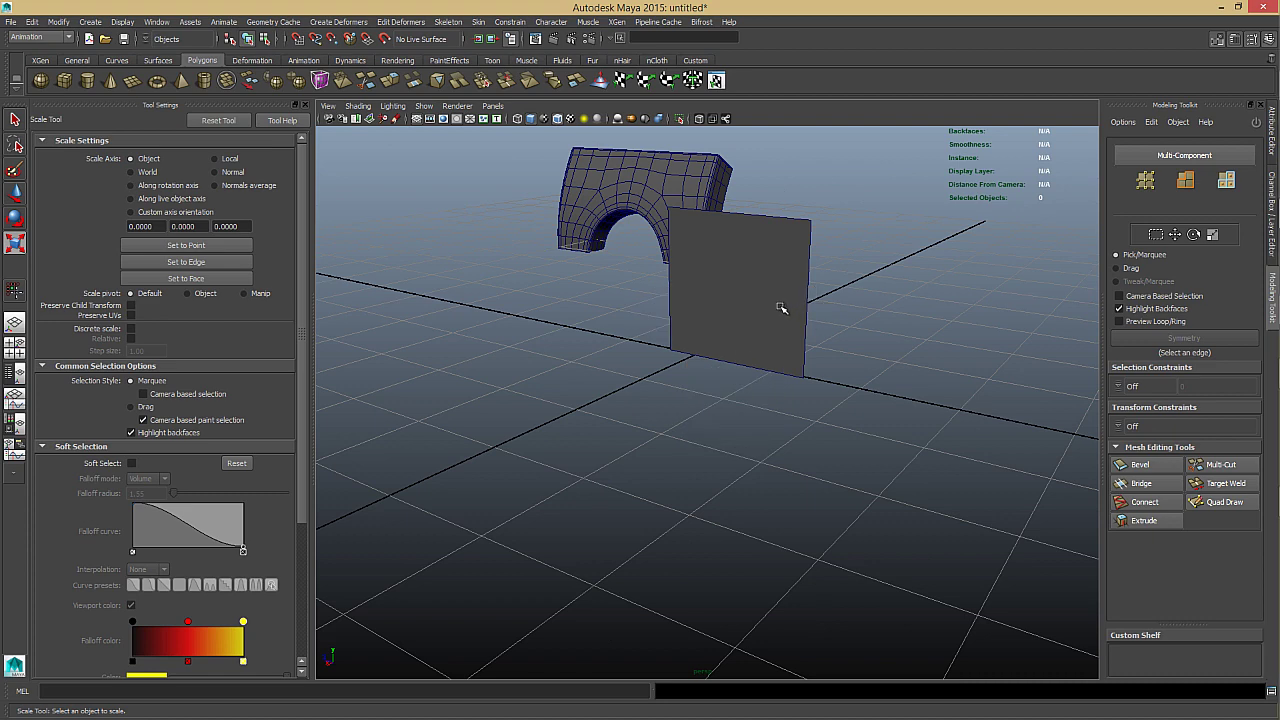
left_click_drag(714, 329, 595, 560, "alt")
key("e")
key("j")
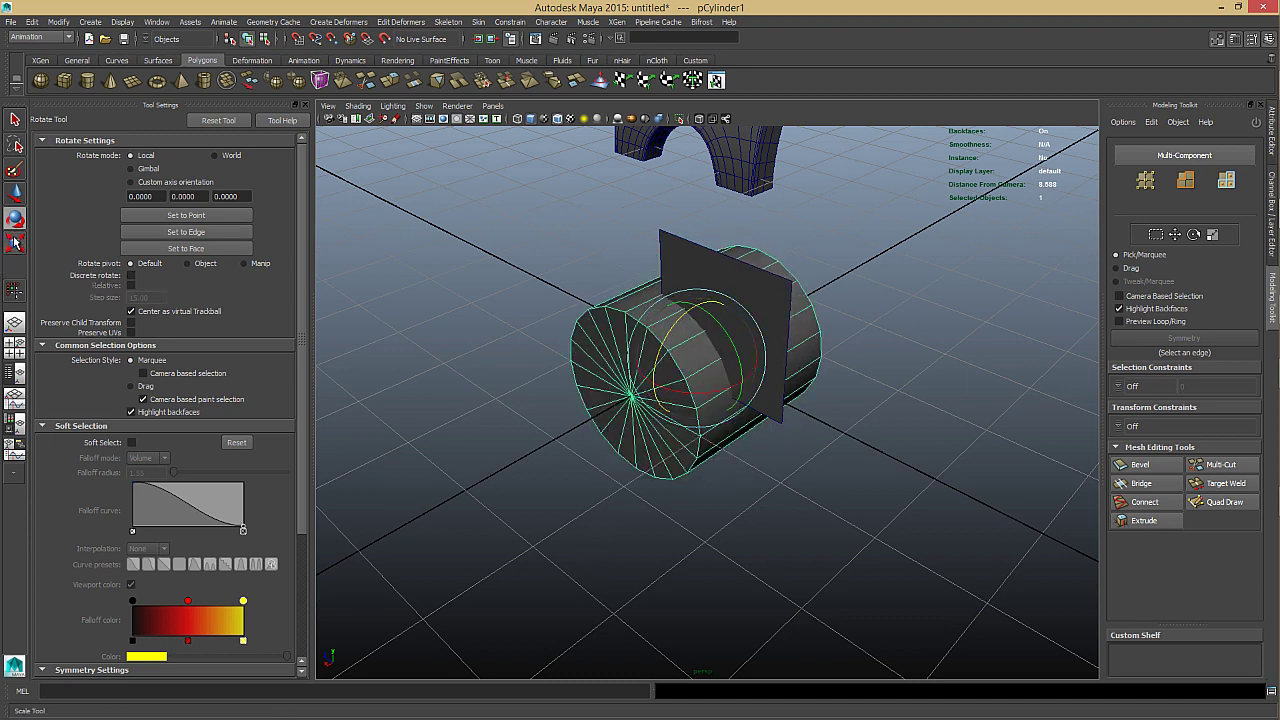
Check the Rotate tool's discrete rotation option and its step size.
left_click_drag(702, 407, 658, 403, "alt")
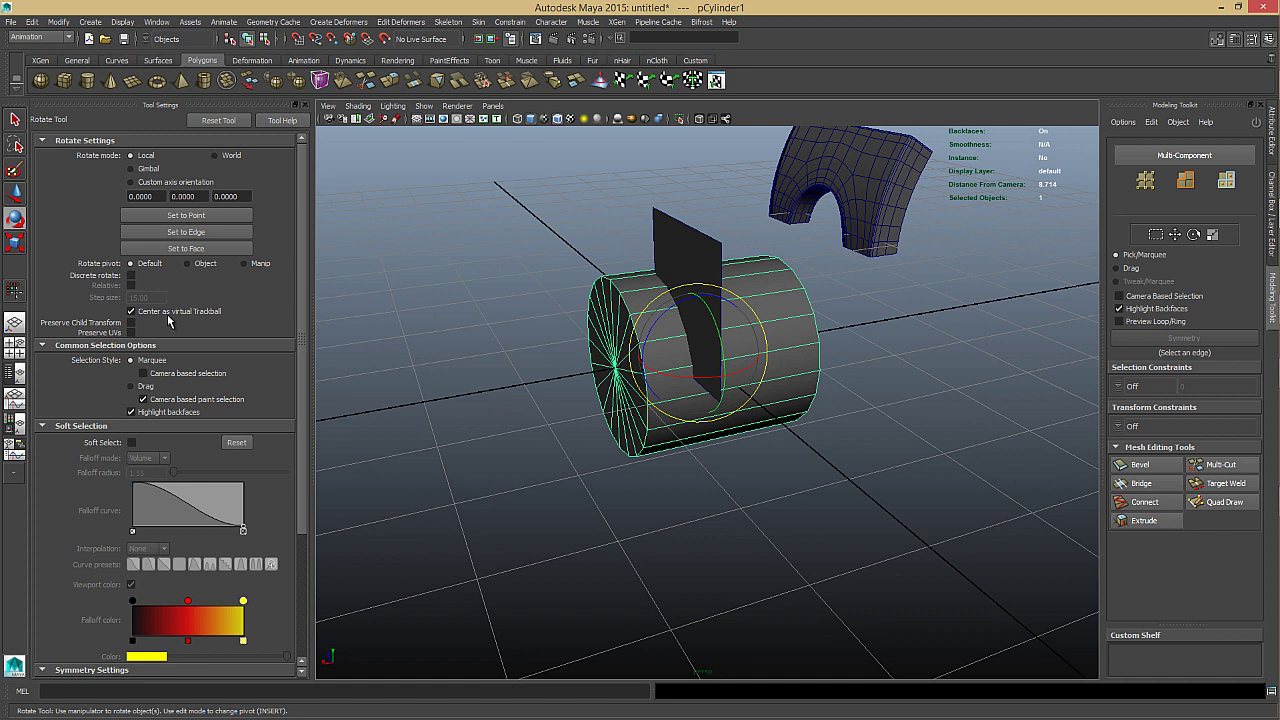
key("j")
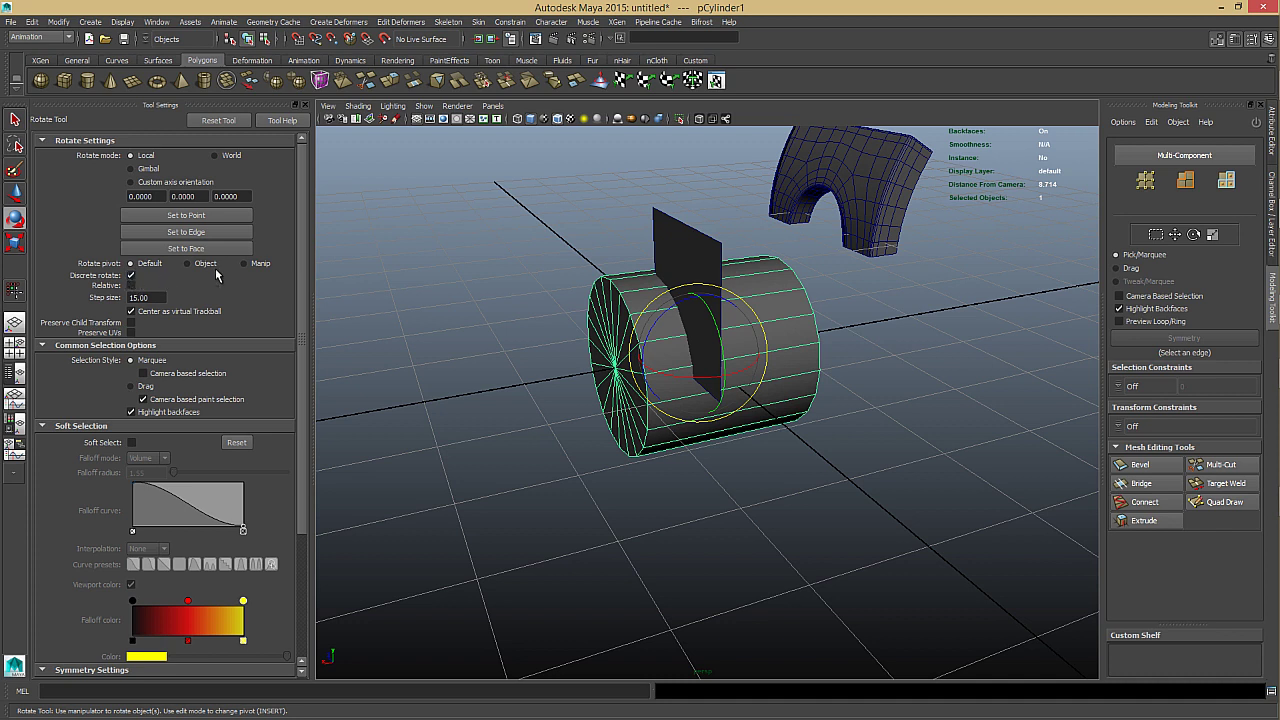
left_click(148, 298)
key("j")
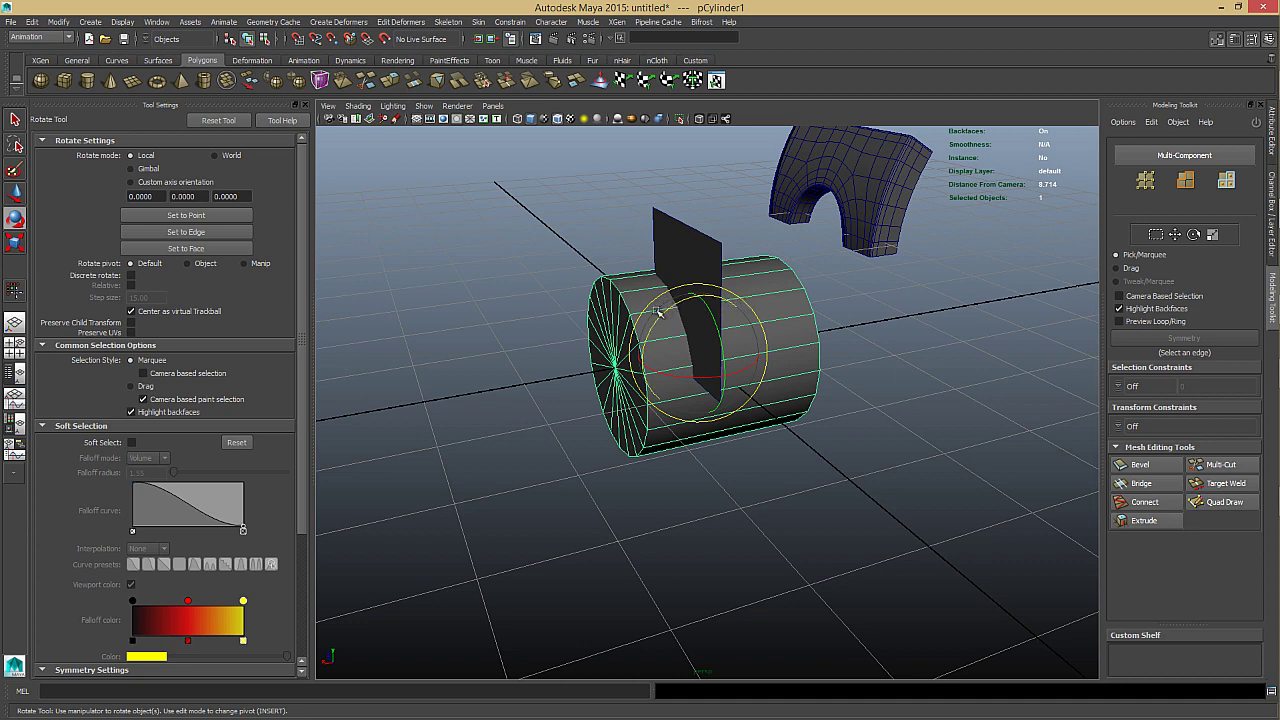
Set the cylinder's axis subdivisions to 12.
left_click_drag(688, 344, 894, 334, "alt")
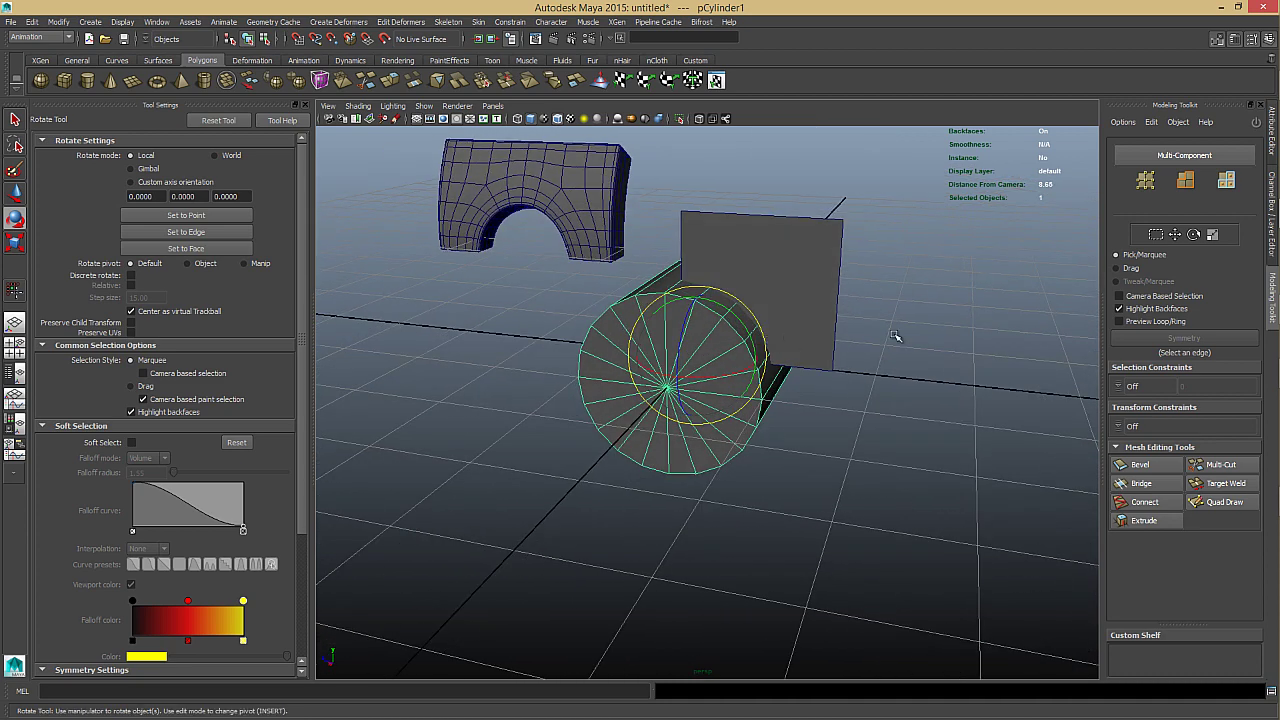
key("ctrl+a")
left_click(1152, 298)
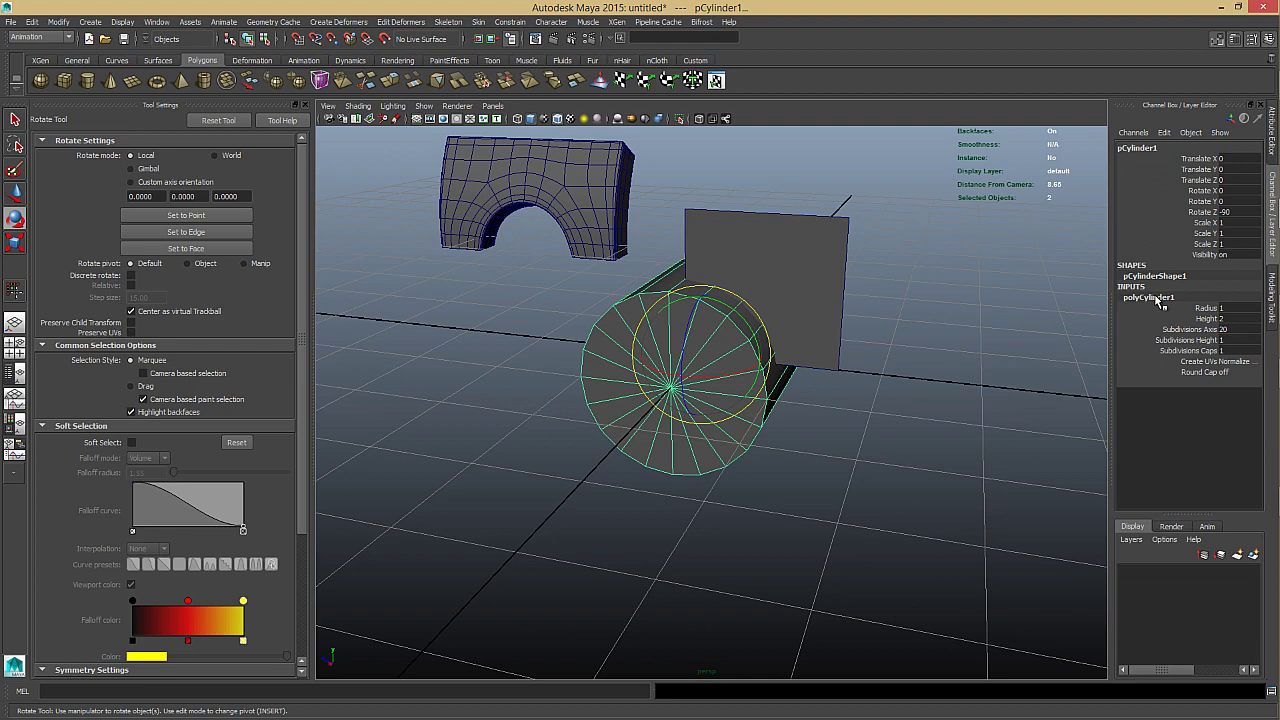
double_click(1224, 330)
type("12")
key("Return")
Raise the cylinder about 0.18 units in Y toward the plane's lower edge.
mouse_move(728, 353)
left_mouse_down("alt")
mouse_move(689, 349)
mouse_move(717, 343)
left_mouse_up("alt")
right_click_drag(717, 343, 835, 338, "alt")
left_click_drag(835, 339, 749, 320, "alt")
key("w")
middle_click_drag(749, 320, 757, 288)
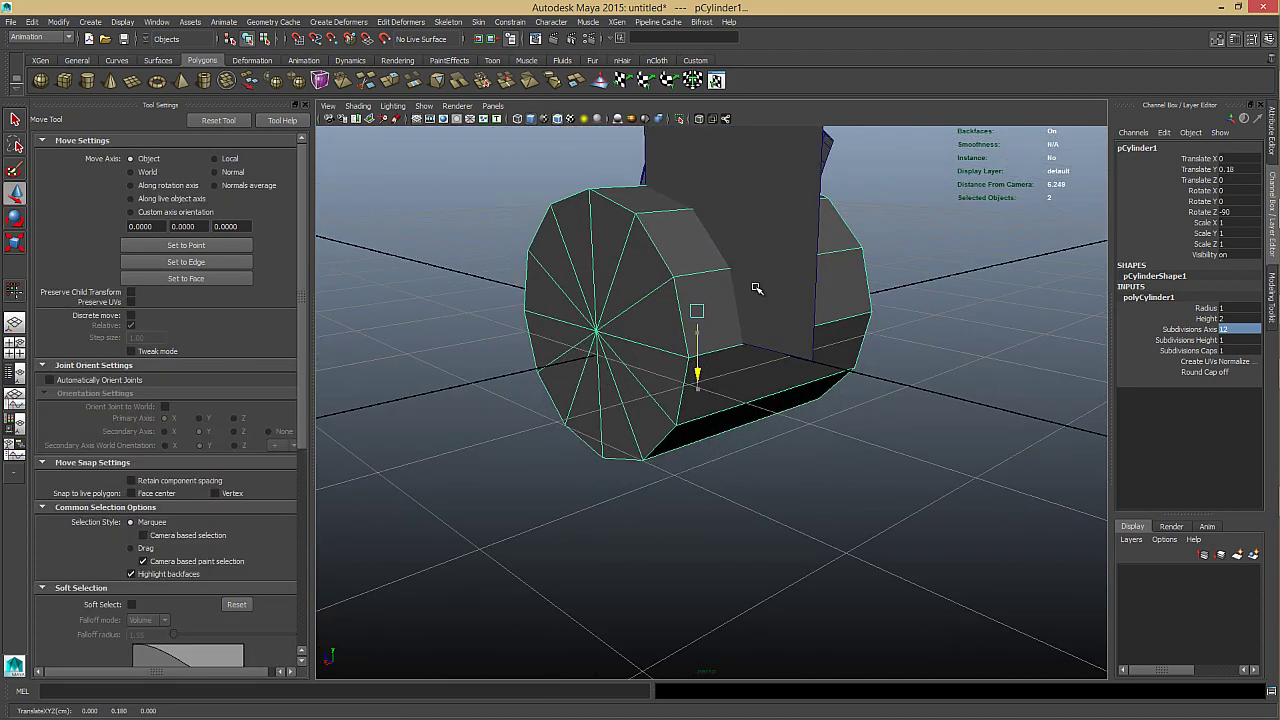
Select the cylinder's lengthwise edge near the plane's bottom edge and examine how closely the two line up.
left_click_drag(753, 316, 786, 377, "alt")
right_click_drag(786, 377, 737, 383, "alt")
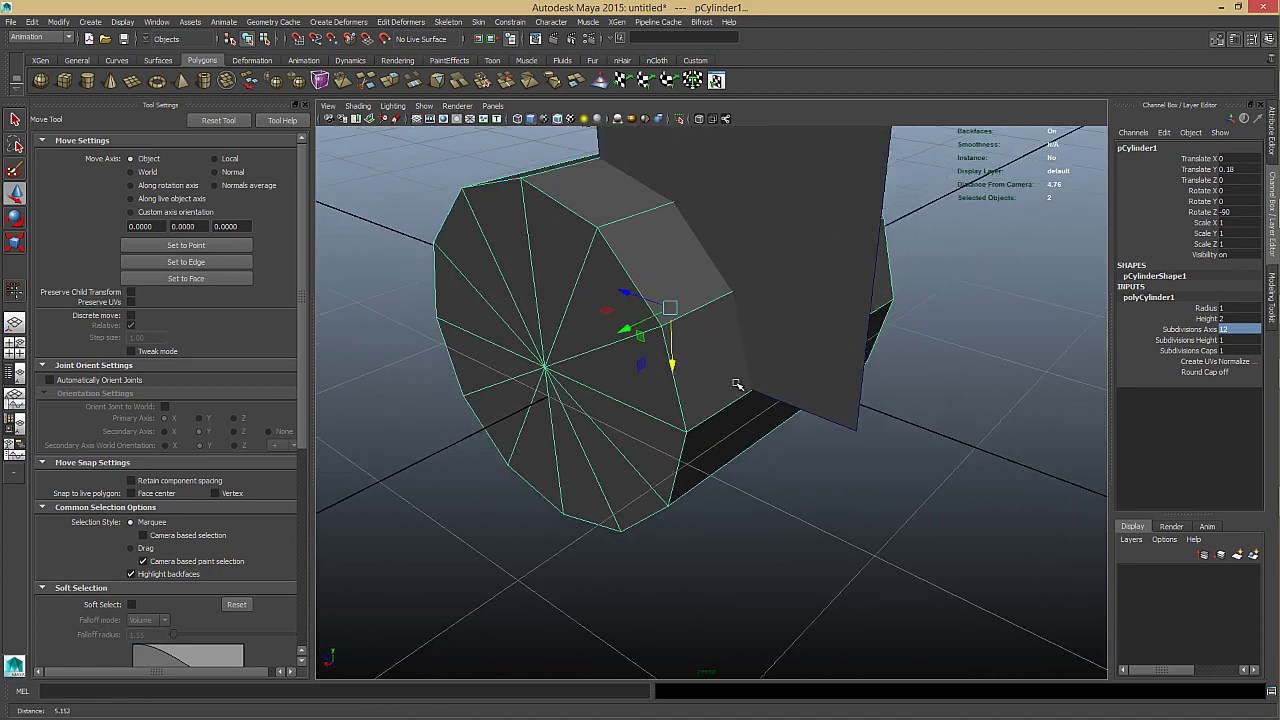
left_click_drag(737, 383, 749, 363, "alt")
right_click_drag(749, 363, 845, 345, "alt")
left_click_drag(845, 345, 829, 311, "alt")
right_click_drag(829, 311, 826, 268)
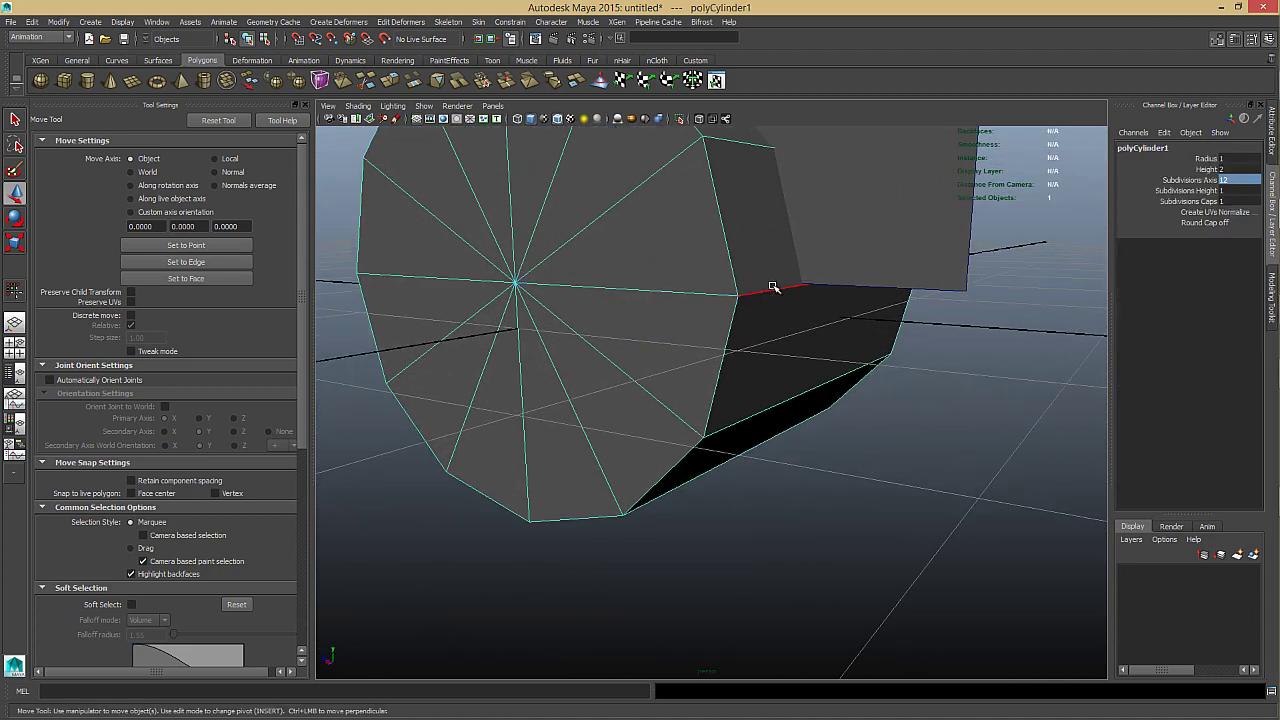
left_click(779, 294)
middle_click_drag(970, 307, 866, 343, "alt")
right_click_drag(866, 343, 937, 281, "alt")
middle_click_drag(929, 246, 936, 260, "alt")
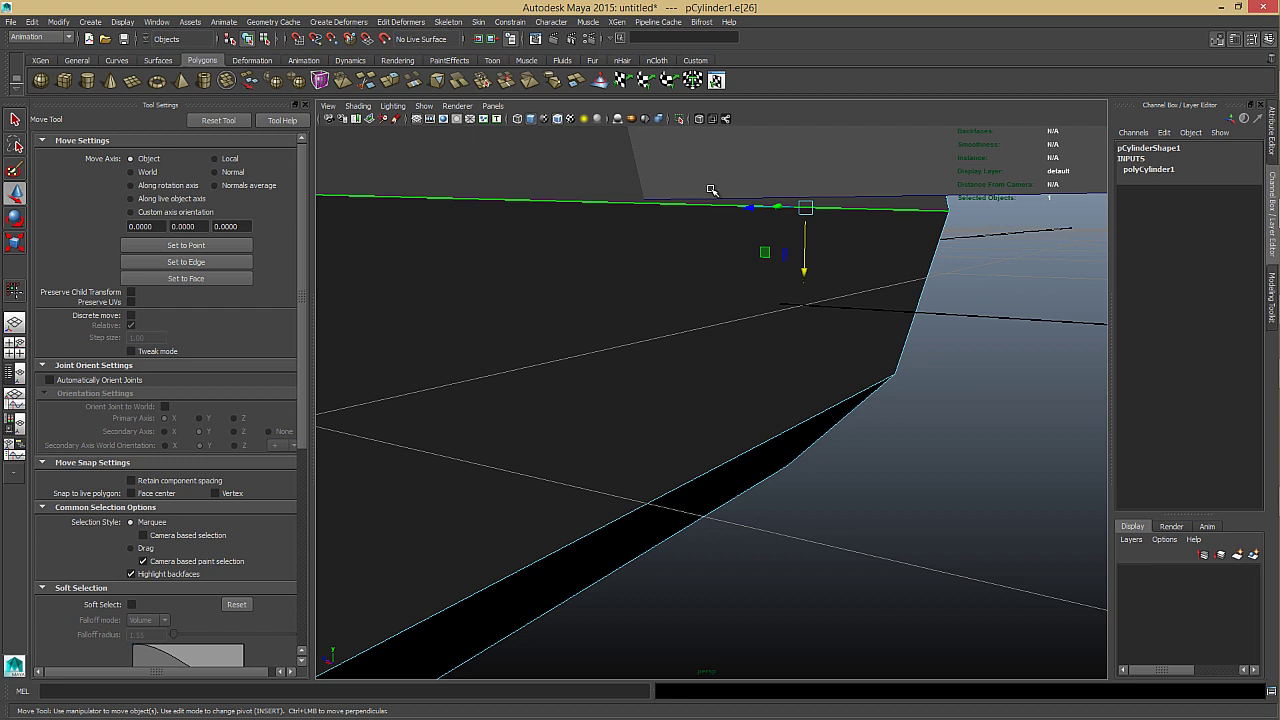
left_click(806, 152)
left_click(810, 172)
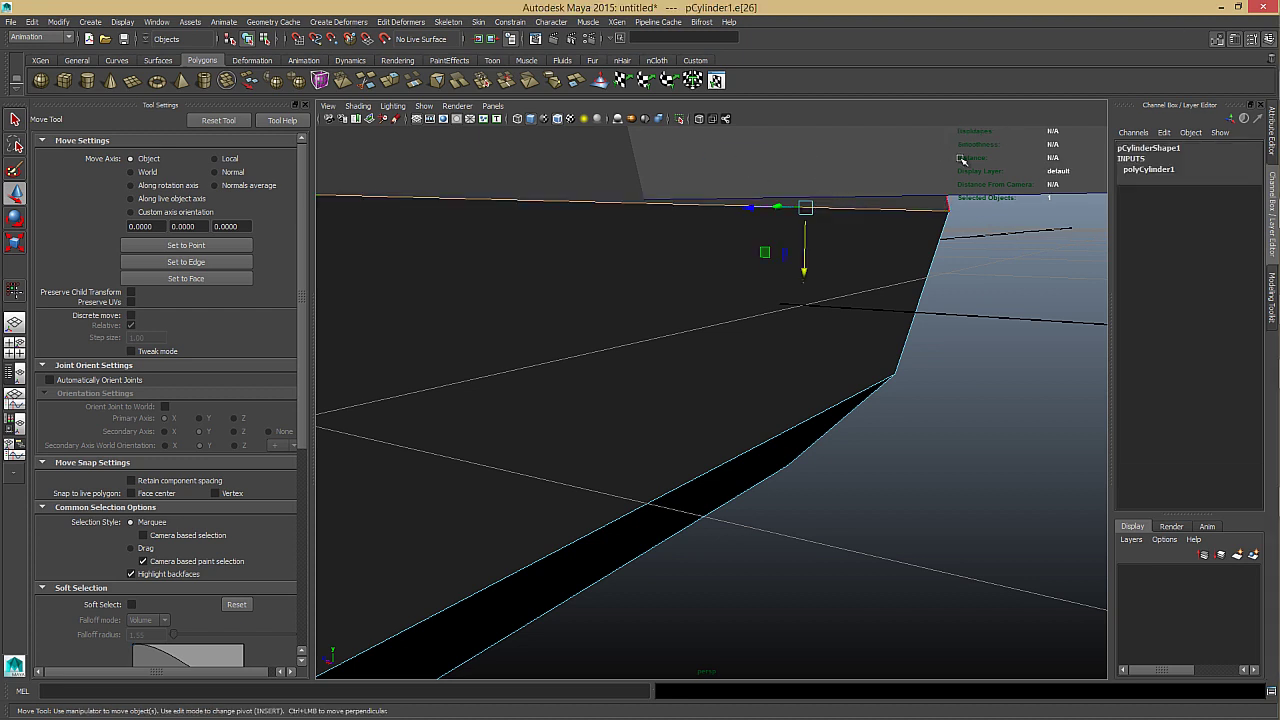
left_click(938, 175)
Select the plane's bottom edge to compare it with the cylinder's edge, and return to object mode.
left_click_drag(918, 191, 917, 260, "alt")
right_click_drag(1011, 253, 1033, 217)
left_click(997, 265)
key("F10")
left_click(1002, 269)
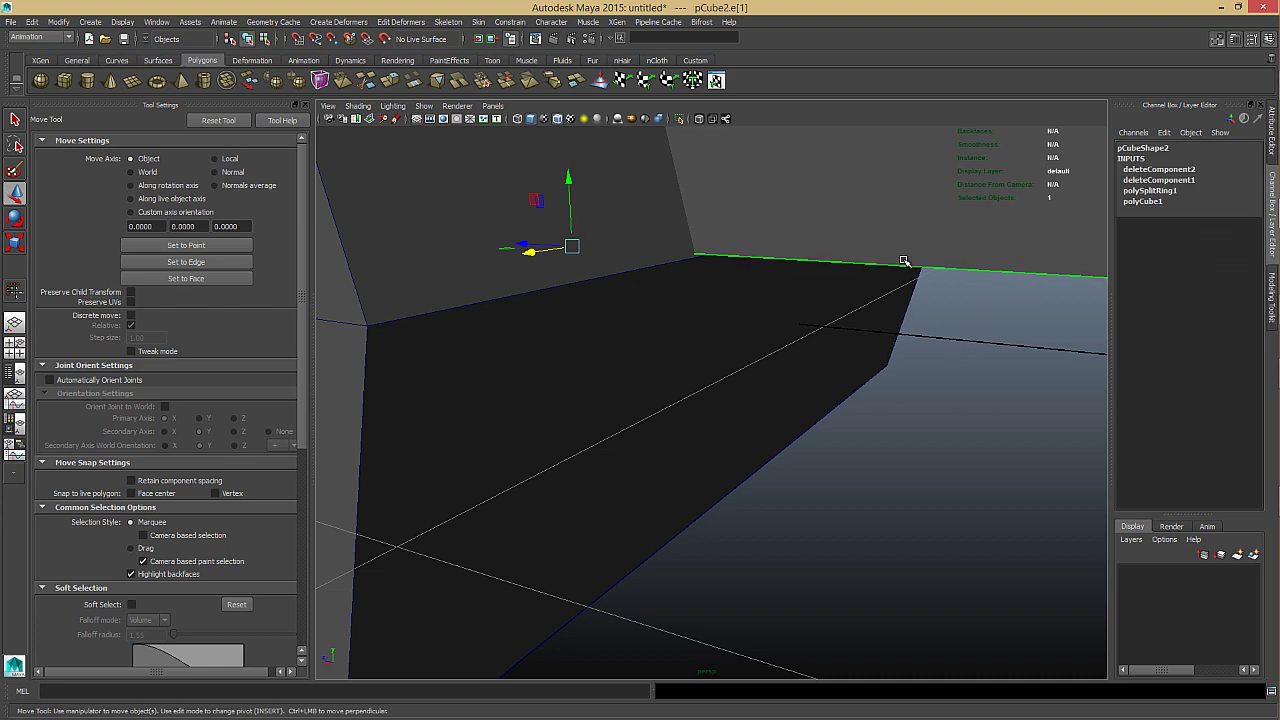
left_click(931, 230)
left_click(929, 232)
left_click_drag(753, 290, 637, 306, "alt")
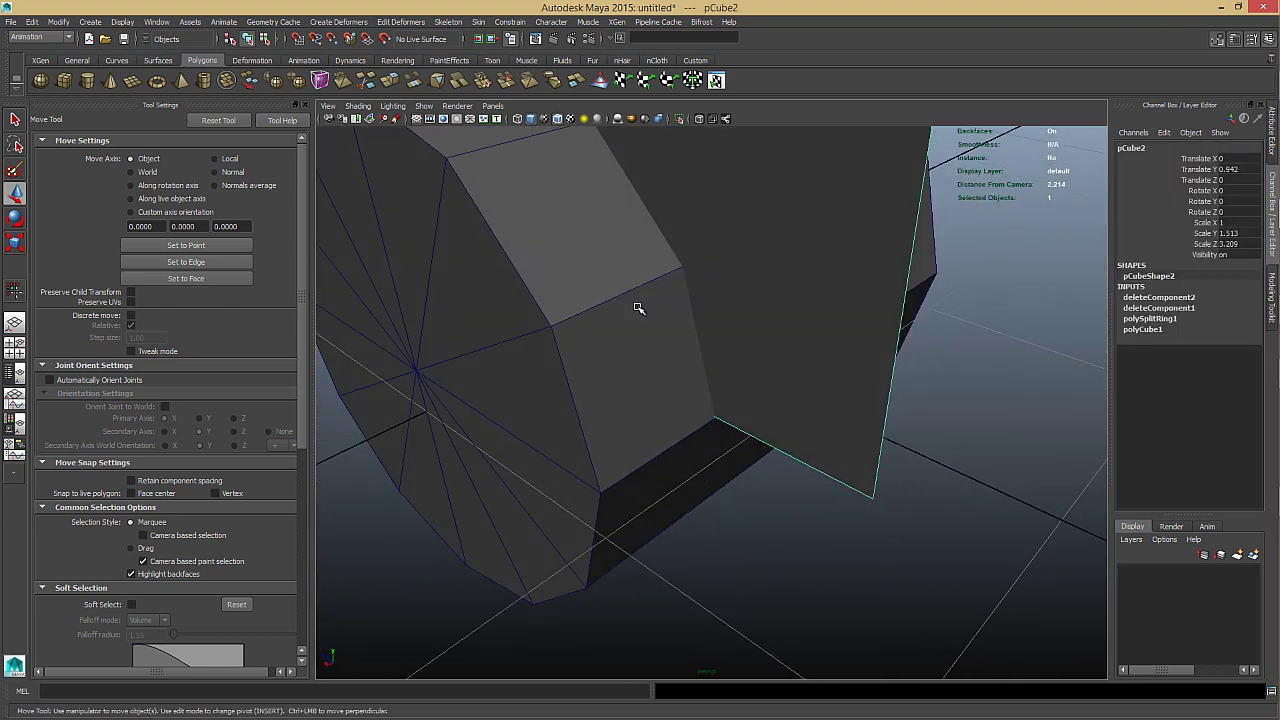
In the side view, lower the cylinder to about 0.165 in Y, near the plane's bottom edge.
left_click(640, 310)
left_click_drag(757, 368, 677, 323, "alt")
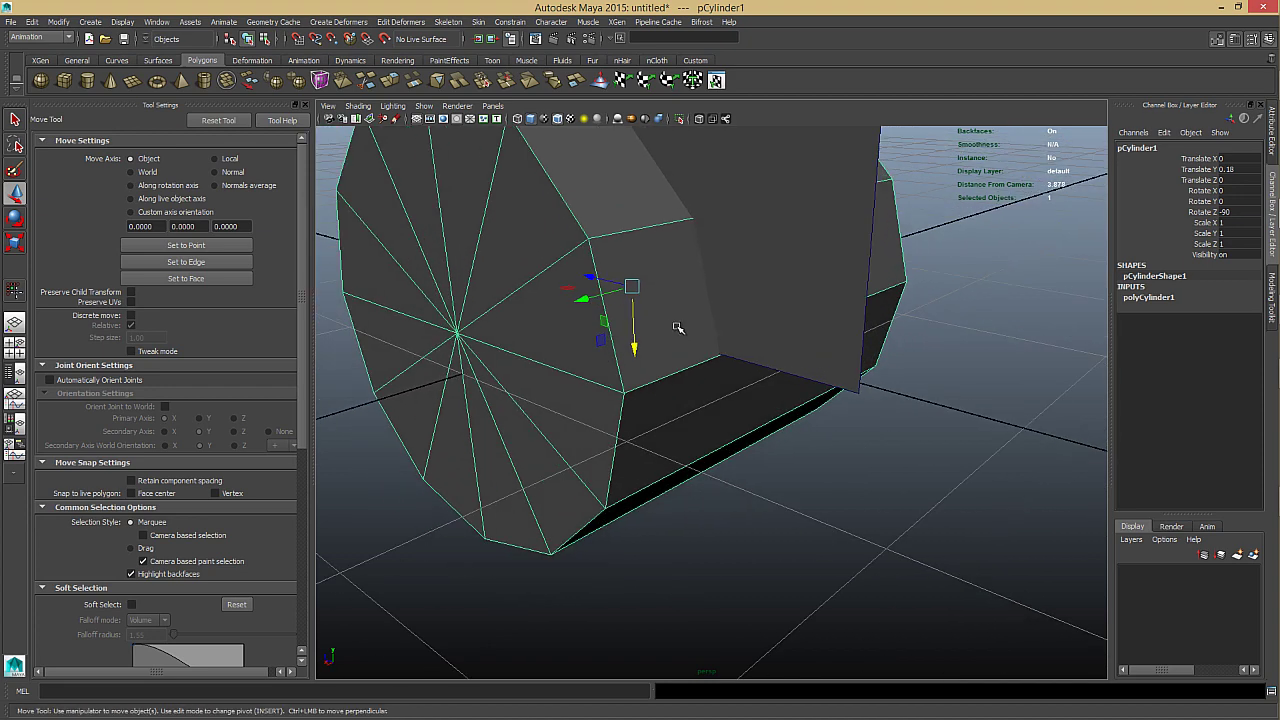
key("space")
left_click(737, 328)
key("f")
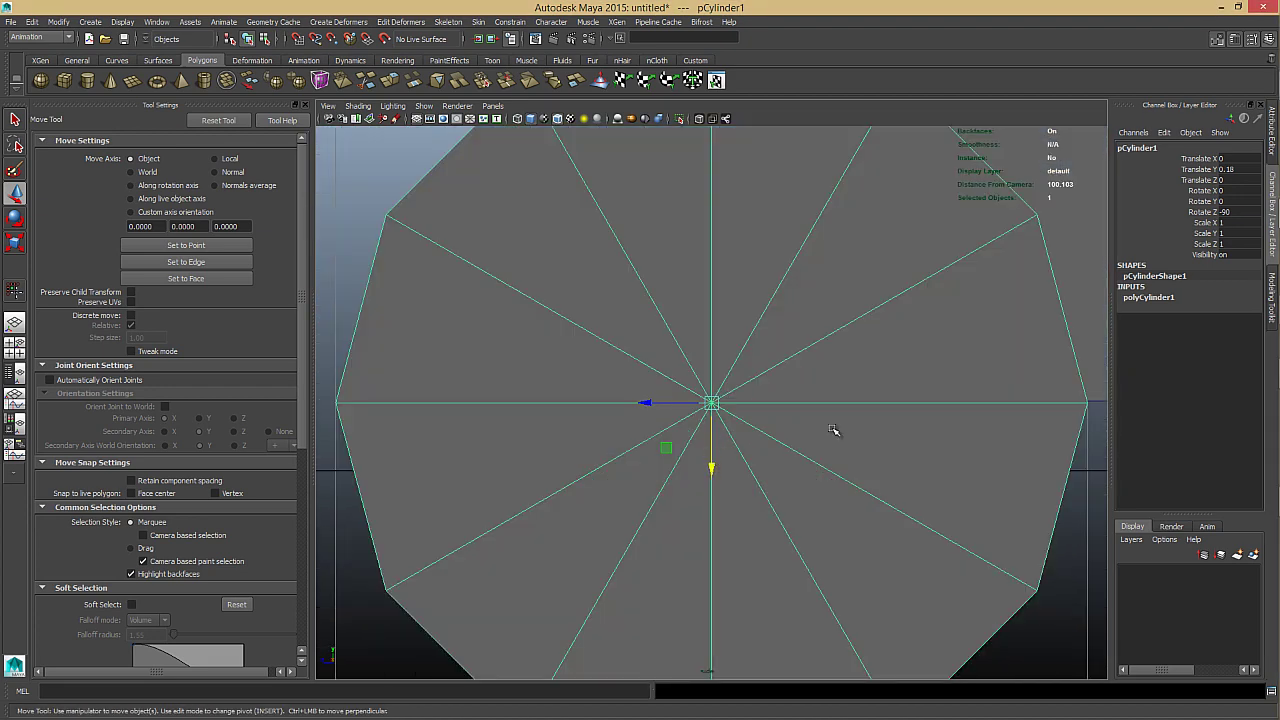
mouse_move(834, 429)
right_mouse_down("alt")
mouse_move(757, 411)
mouse_move(830, 411)
right_mouse_up("alt")
middle_click_drag(930, 416, 877, 426, "alt")
scroll(797, 316, "up", 3)
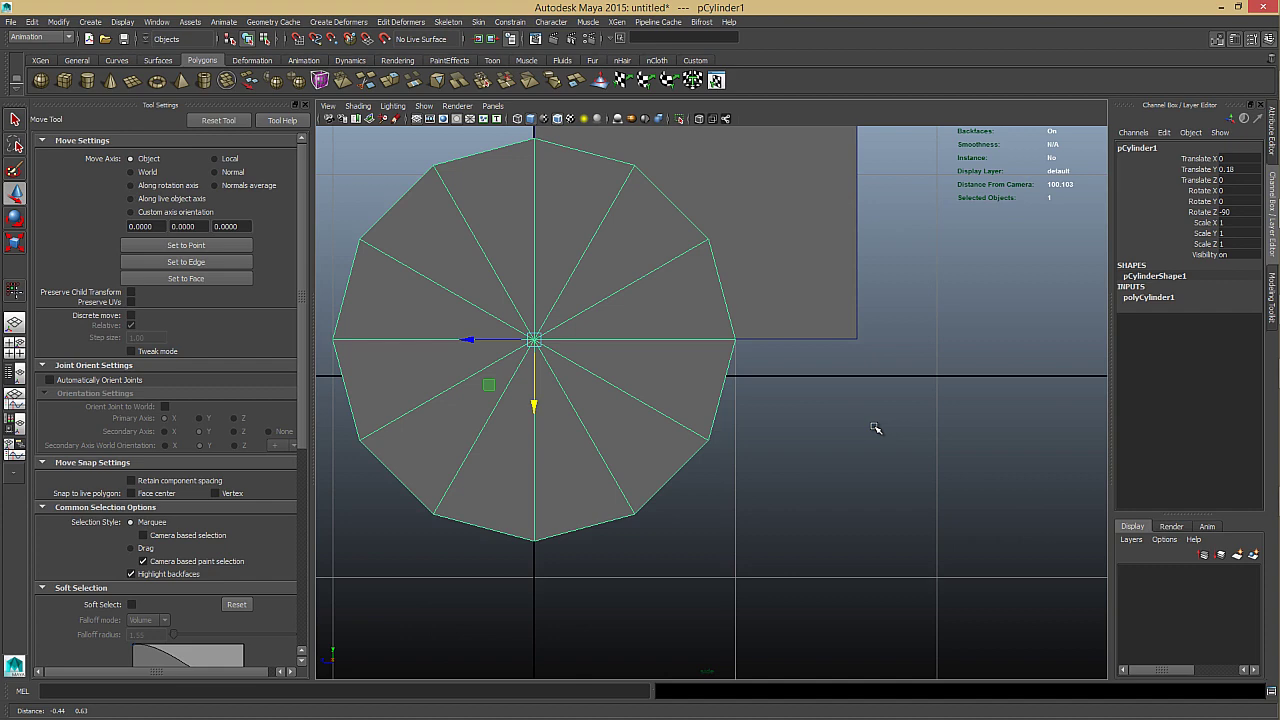
scroll(873, 362, "up", 4)
middle_click_drag(873, 362, 870, 421, "alt")
middle_click_drag(700, 302, 711, 329)
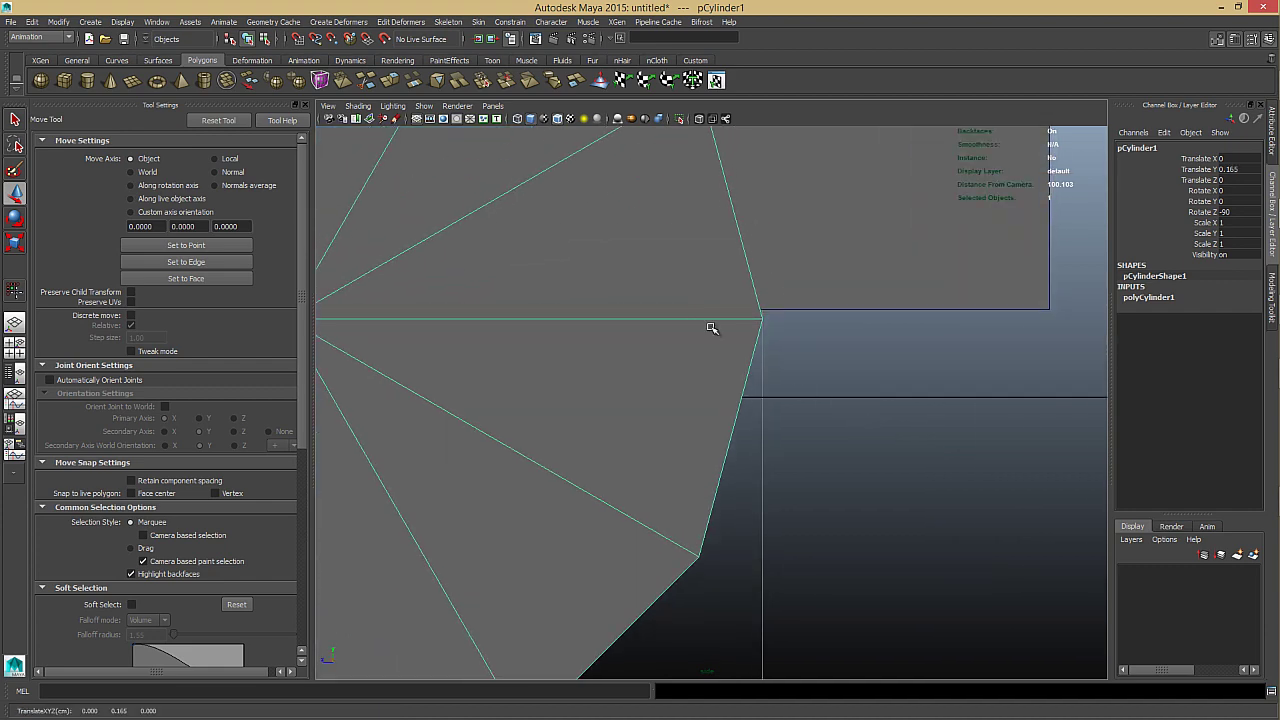
right_click_drag(711, 329, 781, 387, "alt")
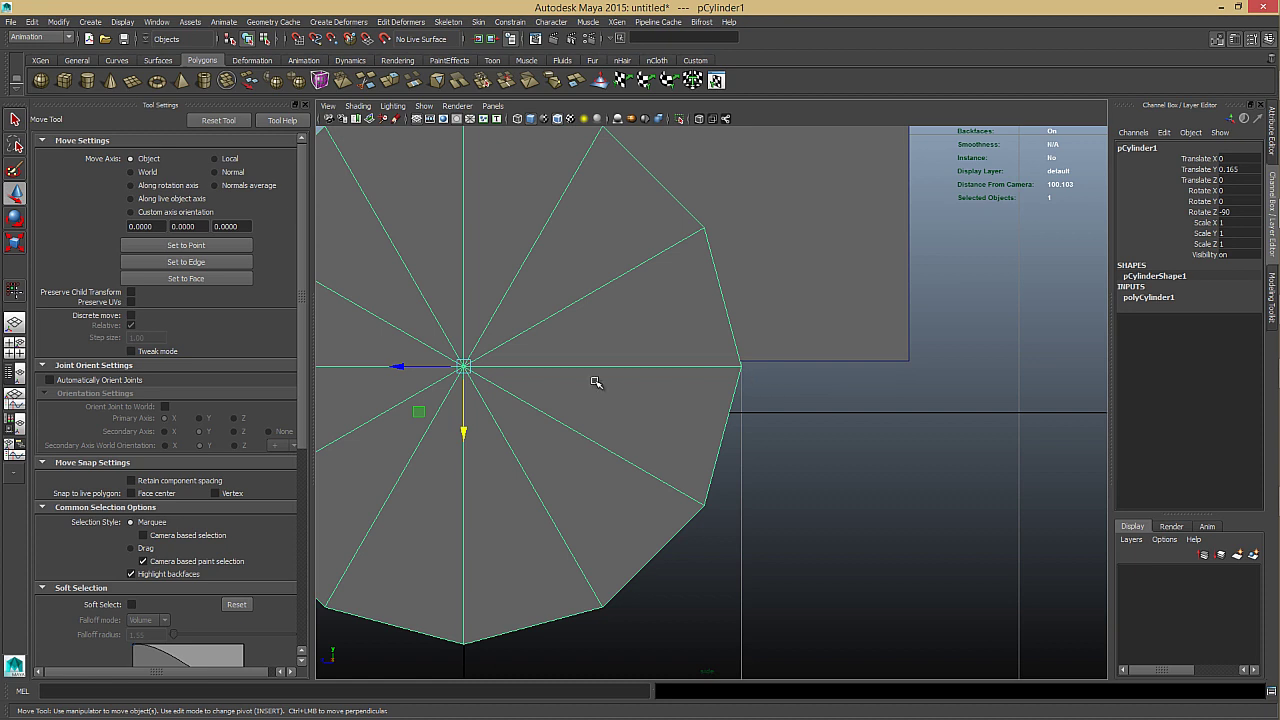
right_click_drag(595, 382, 632, 403, "alt")
key("Insert")
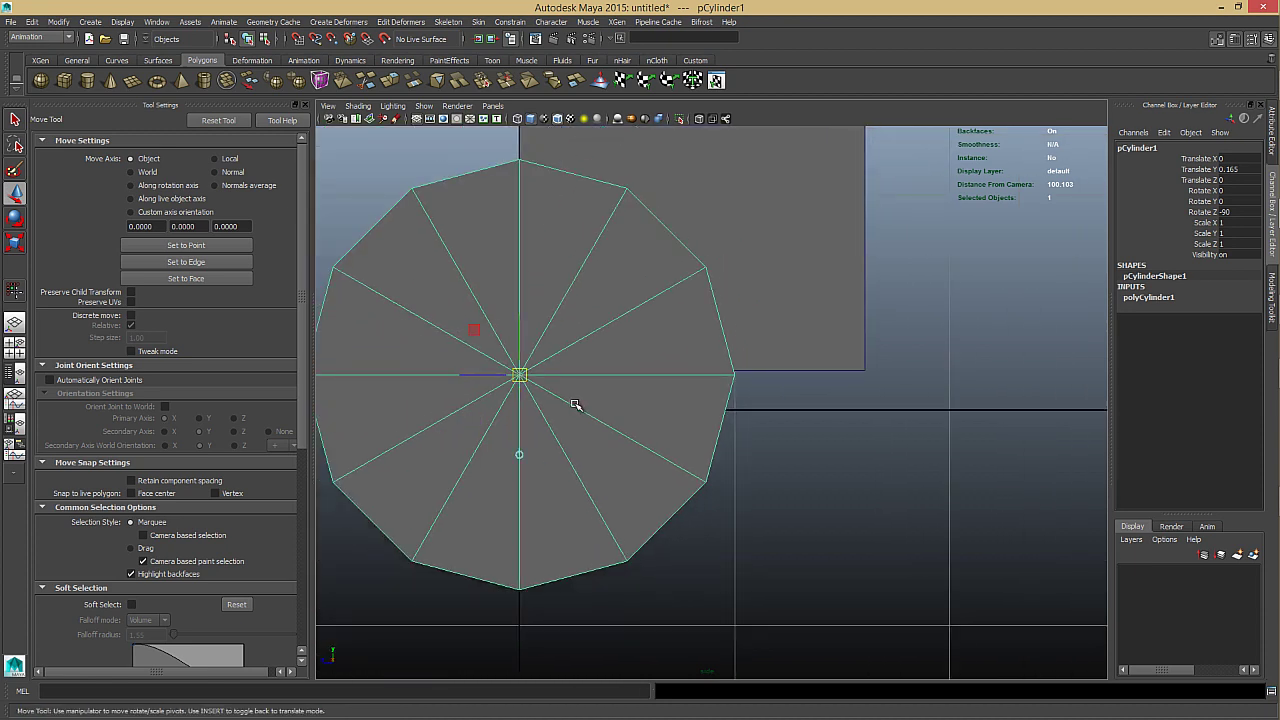
key("Insert")
key("Insert")
key("Insert")
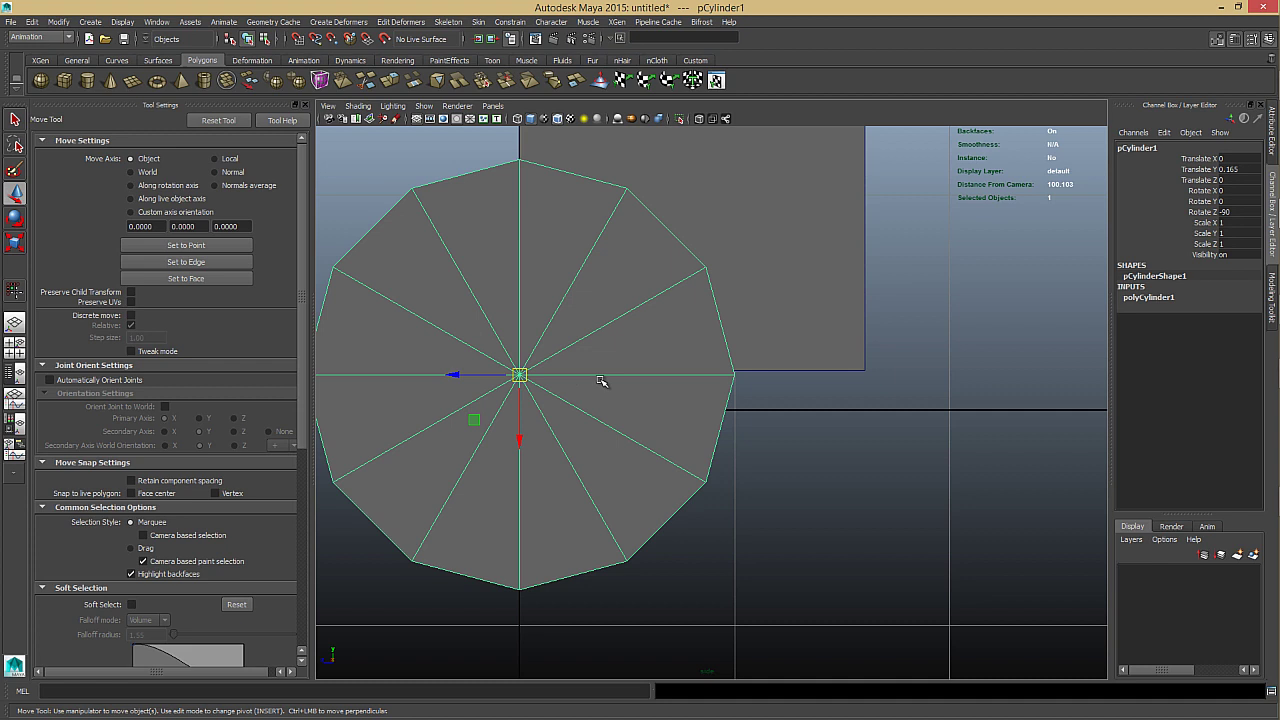
Delete all of the cylinder's faces except the upper quarter overlapping the plane, including the stray leftover face.
key("F11")
left_click_drag(764, 574, 316, 442)
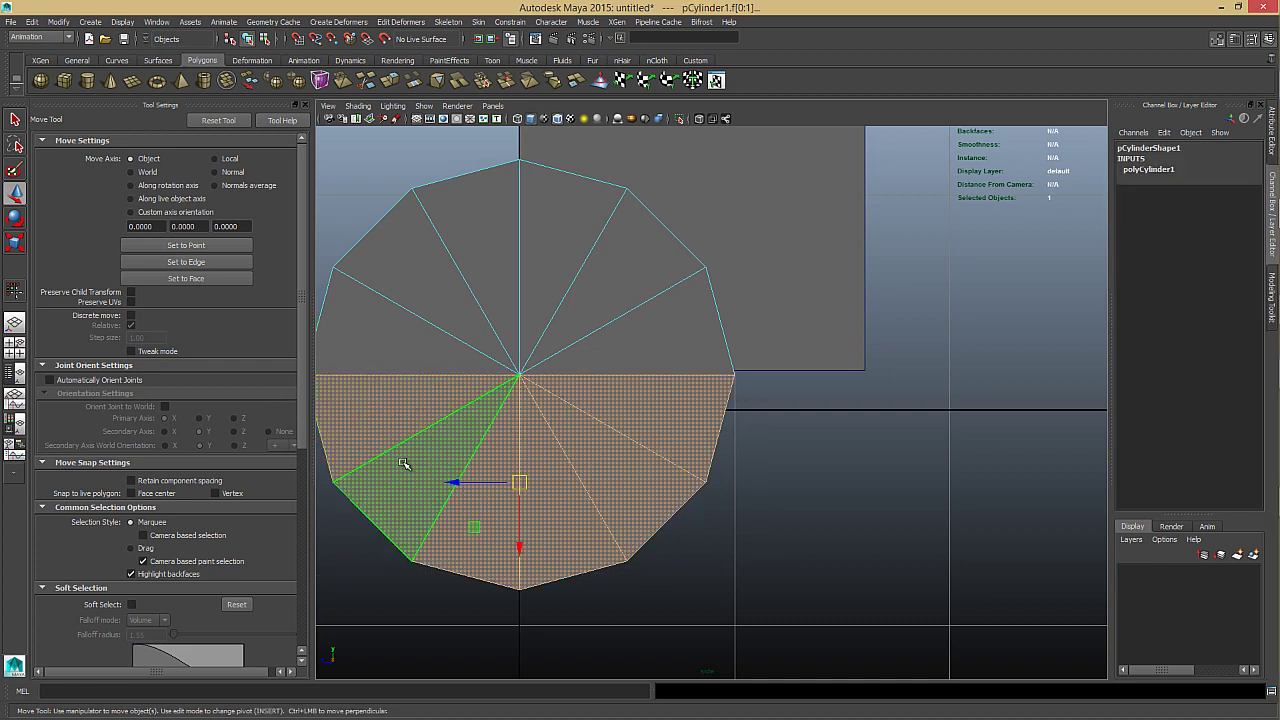
left_click_drag(356, 153, 515, 366, "shift")
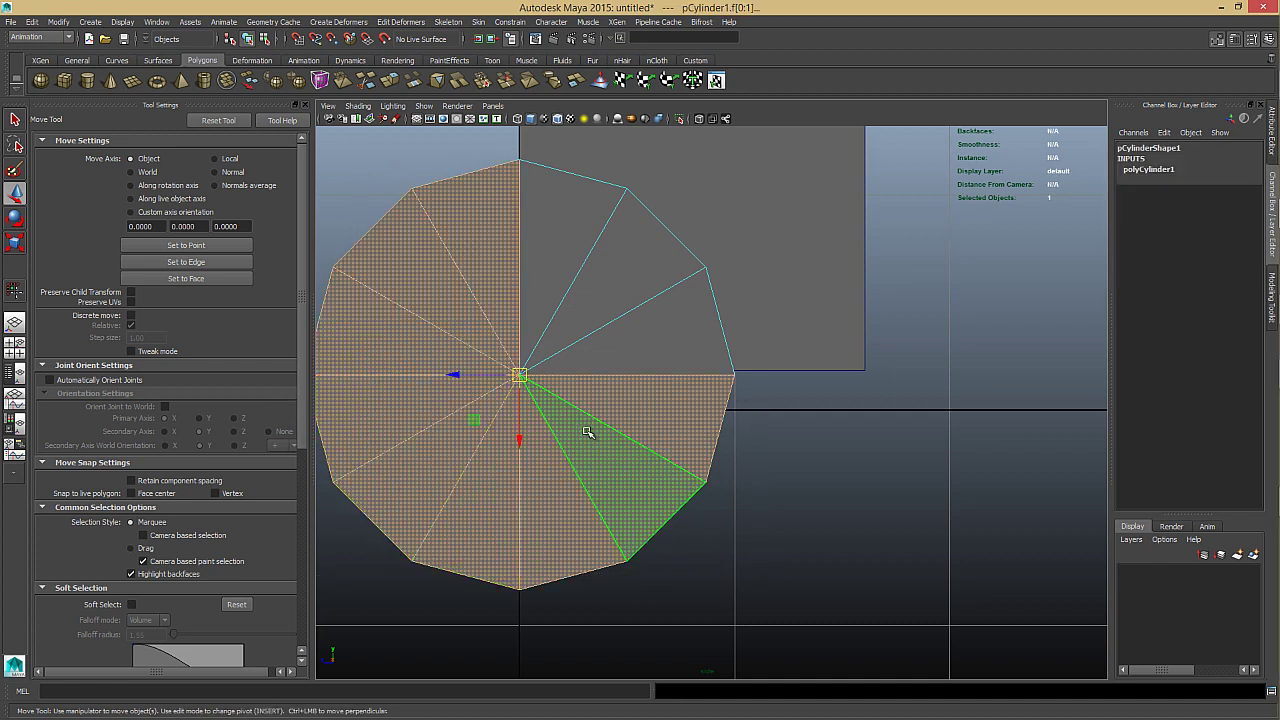
key("Delete")
scroll(463, 303, "down", 5)
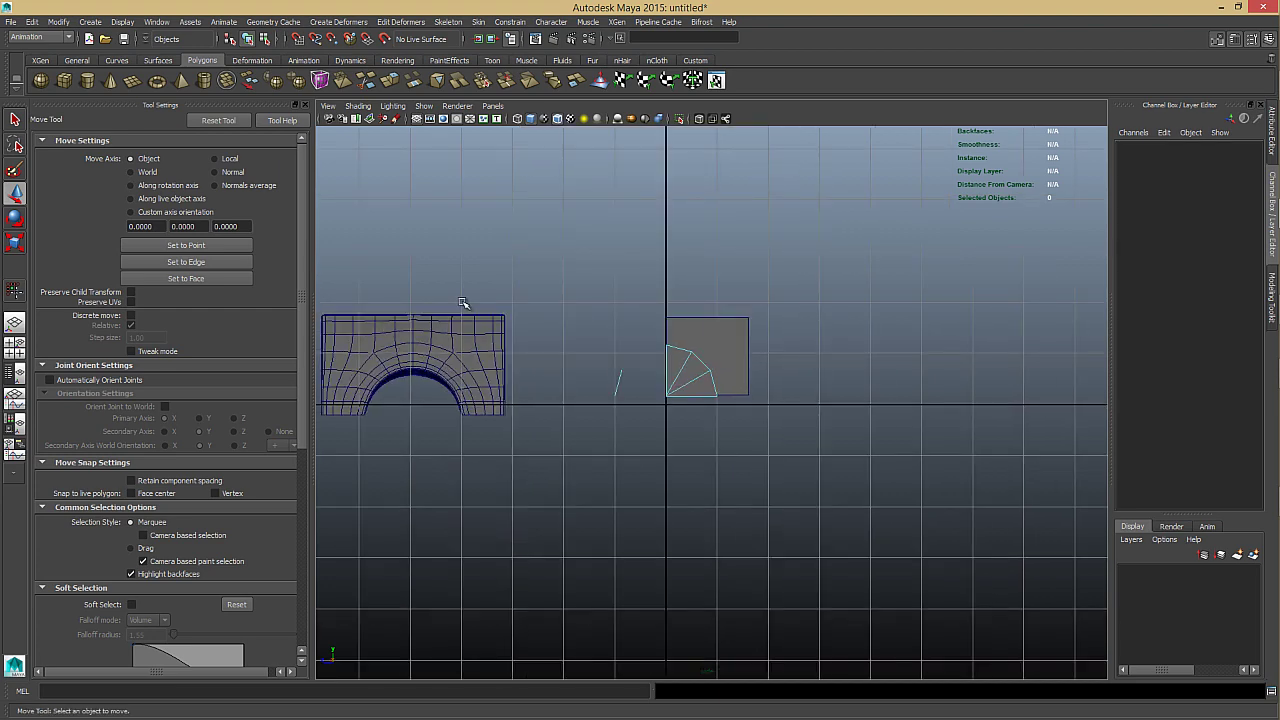
left_click_drag(643, 335, 588, 442)
left_click(588, 442)
scroll(620, 270, "up", 8)
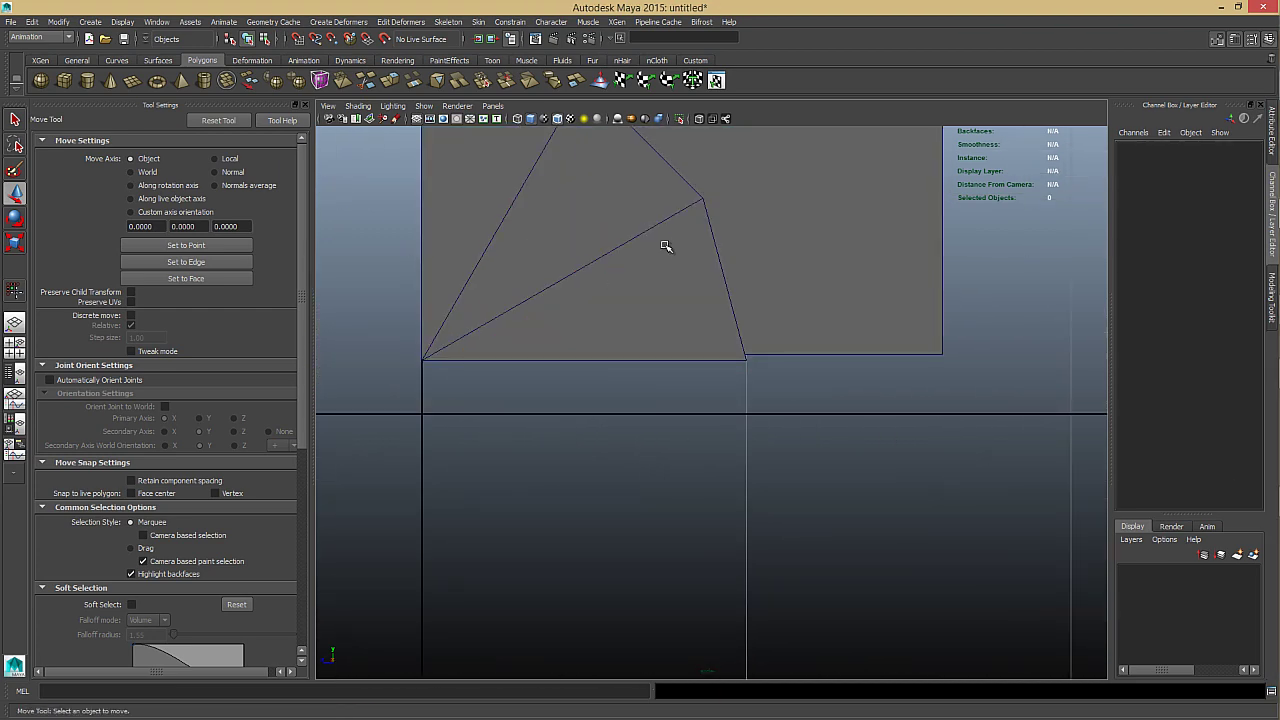
Try to snap the quarter cylinder onto the plane's lower inner corner, and undo the move.
left_click(699, 276)
middle_click_drag(706, 283, 771, 371, "alt")
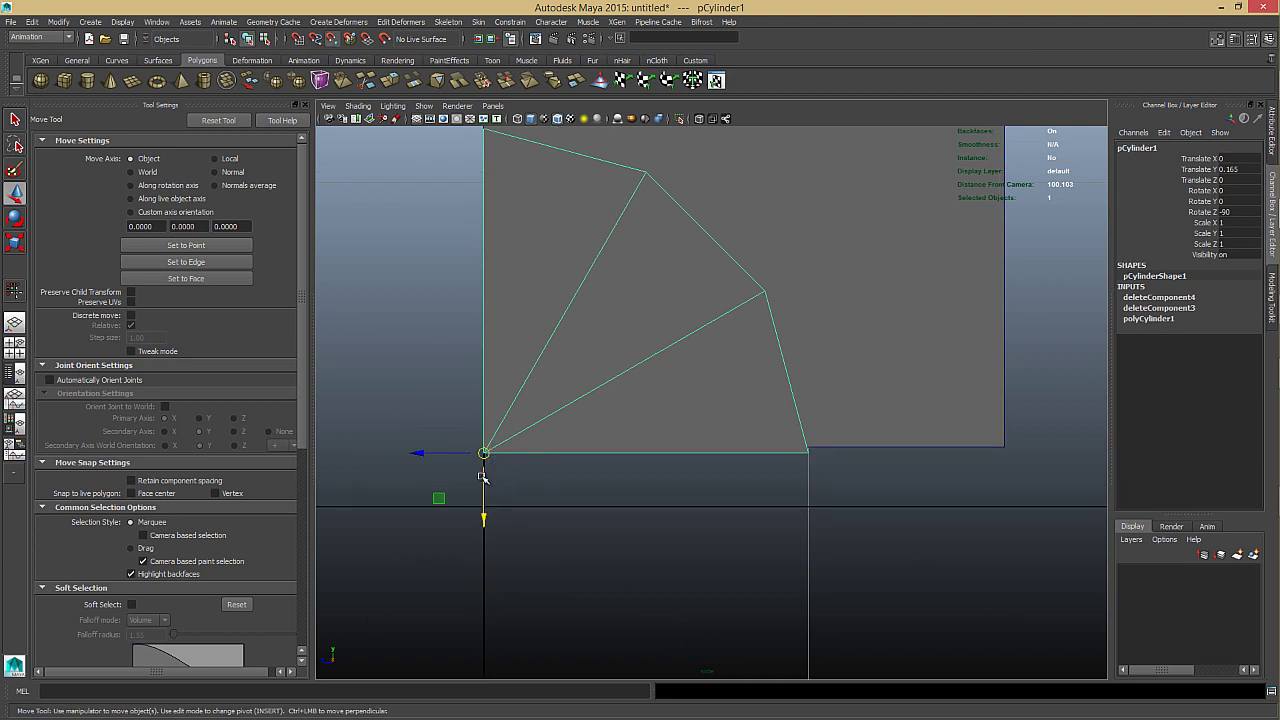
left_click_drag(484, 453, 487, 447)
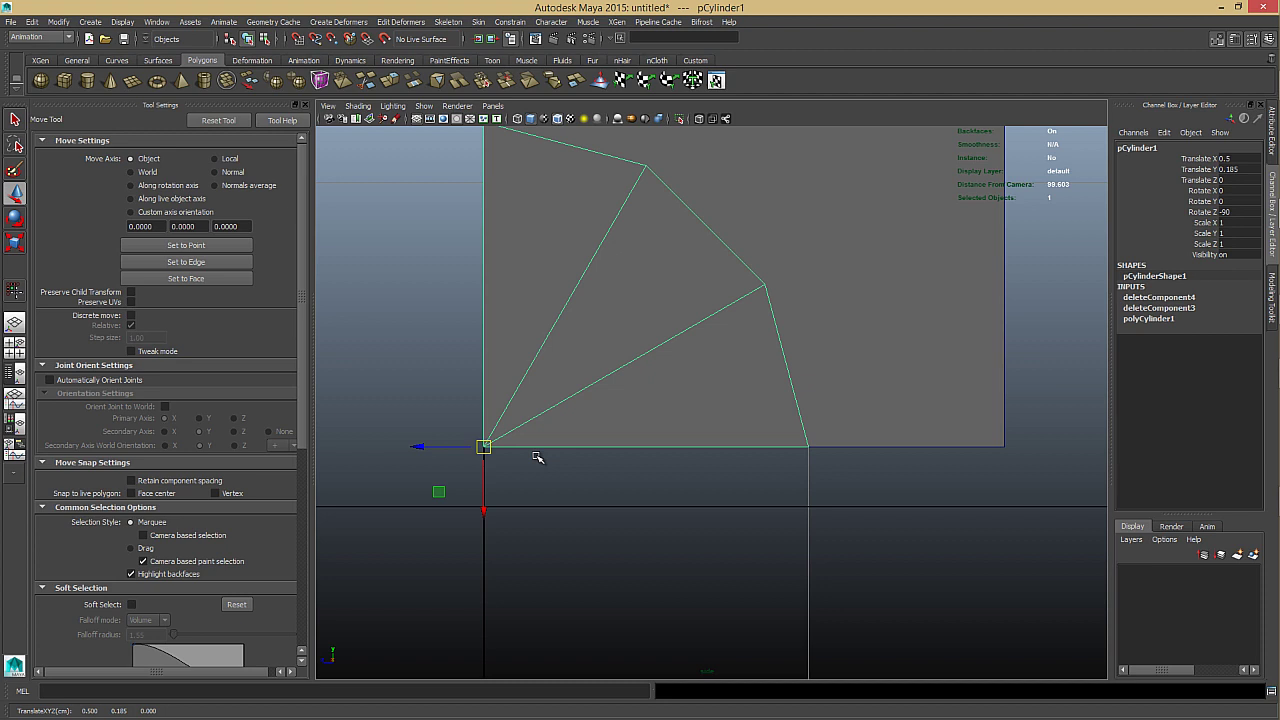
key("ctrl+z")
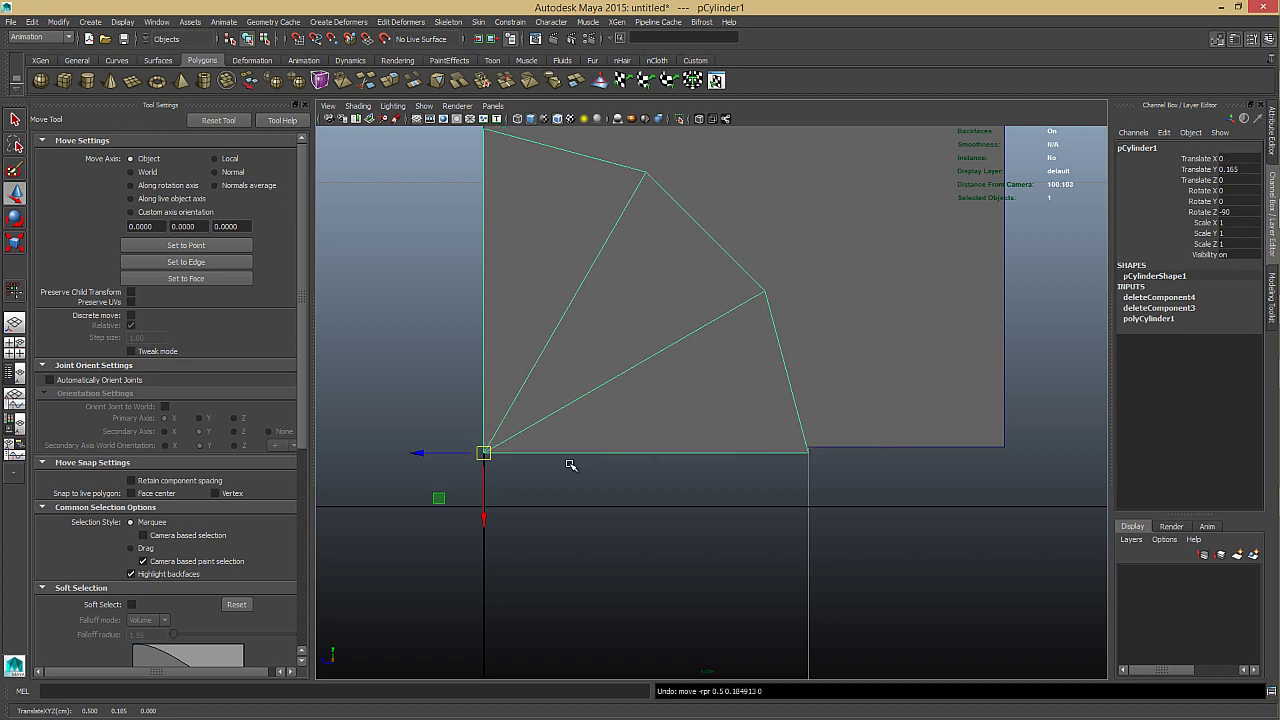
Shift the quarter cylinder to about 0.29 in Y and -0.3 in Z, with its pivot placed away from its corner.
key("d")
left_click_drag(482, 454, 760, 348)
middle_click_drag(785, 370, 781, 394, "alt")
key("Insert")
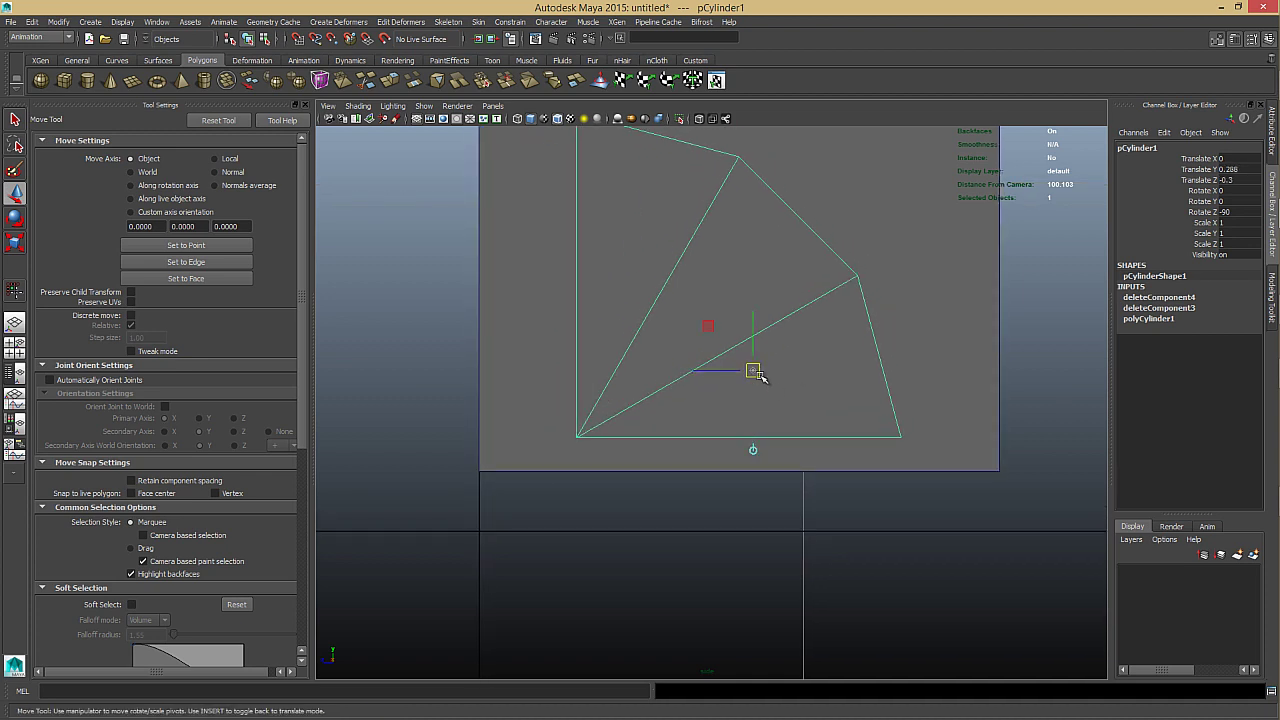
Snap the pivot to the quarter cylinder's corner vertex and snap the piece onto the plane's lower inner corner.
left_click_drag(755, 373, 622, 438)
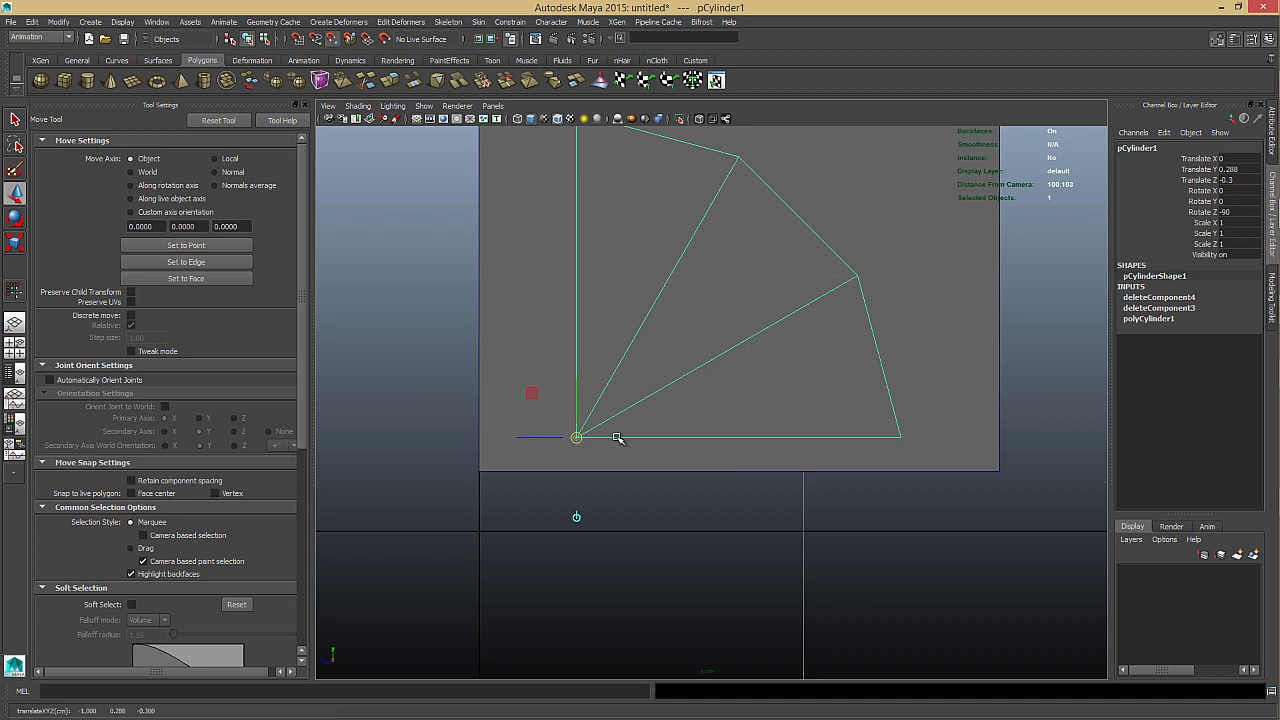
key("Insert")
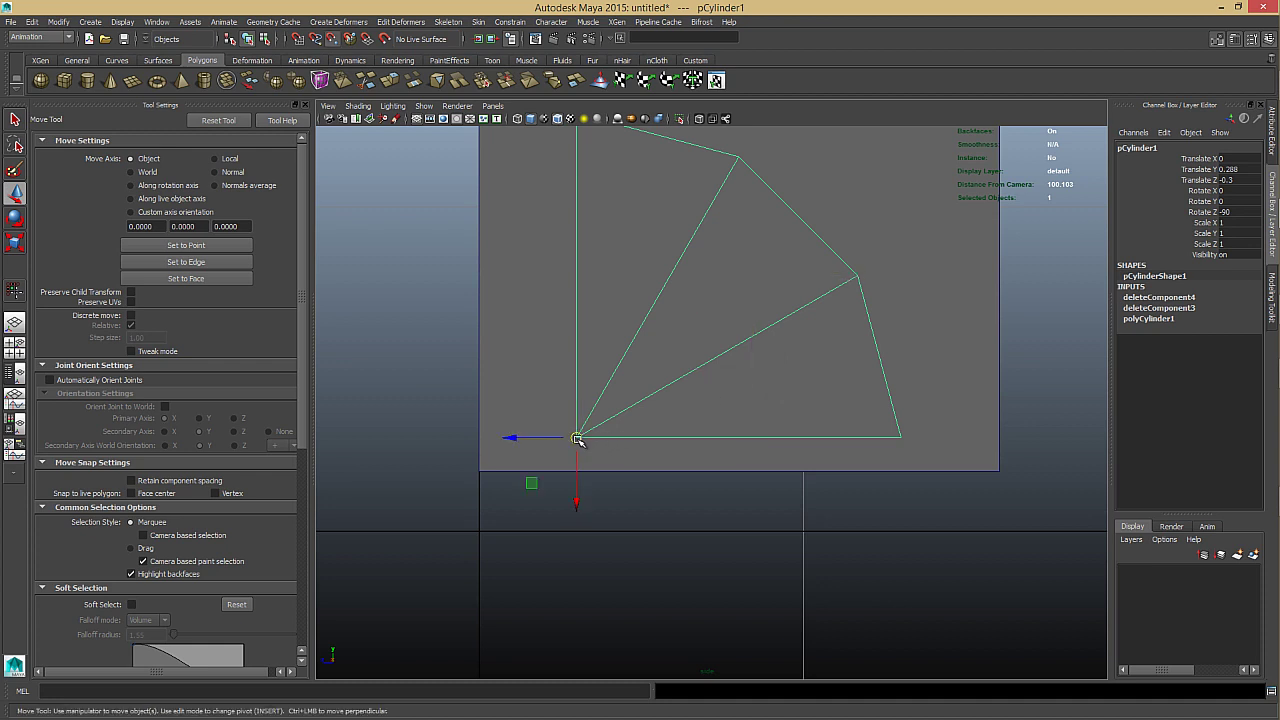
left_click_drag(576, 437, 462, 481)
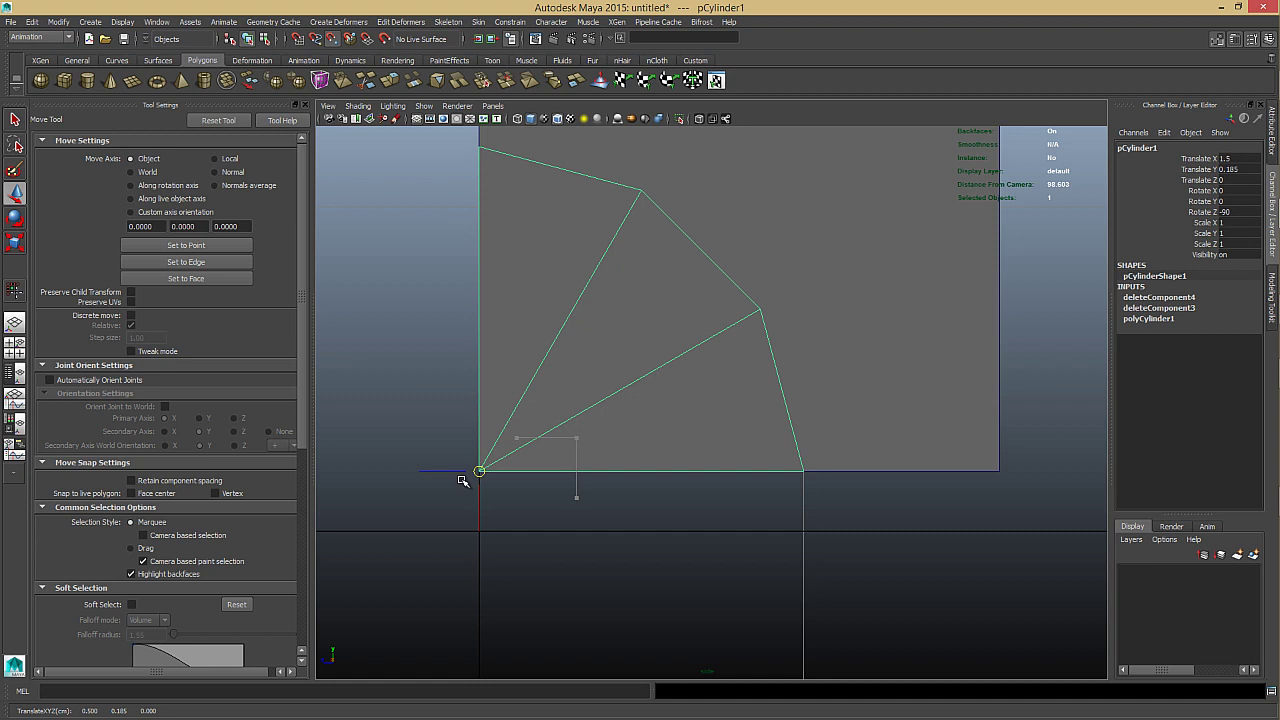
key("f")
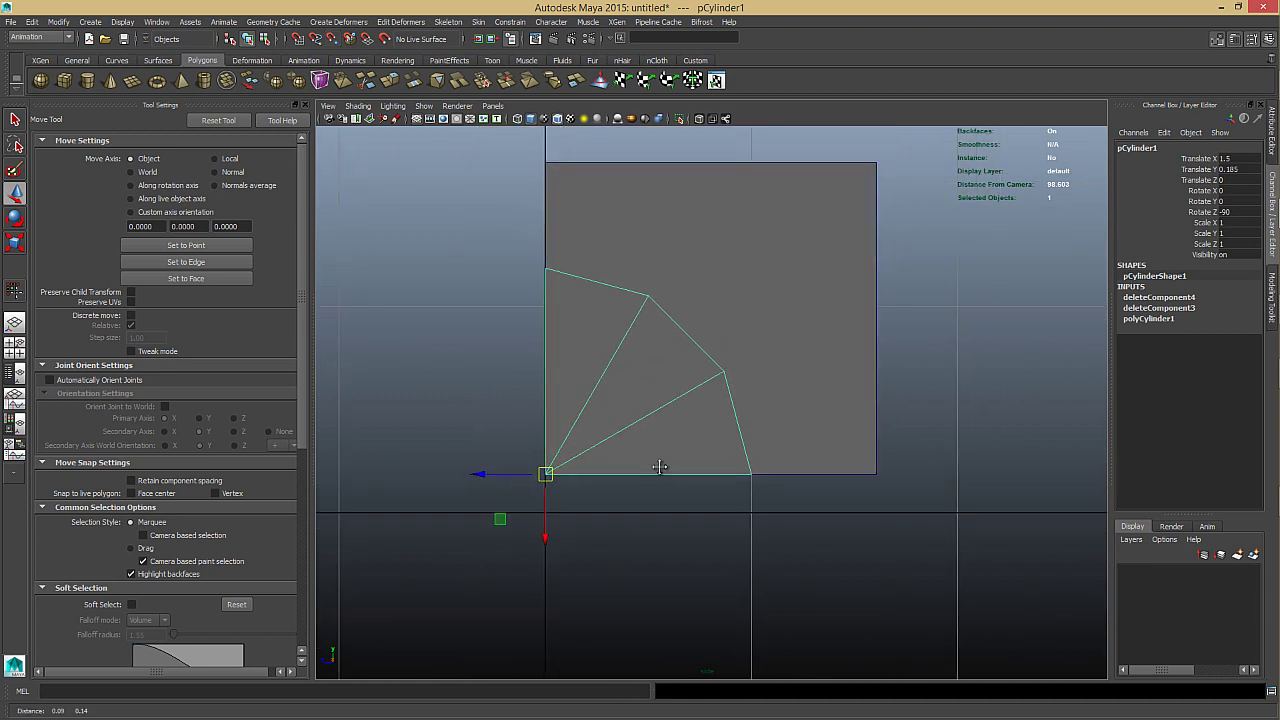
left_click(755, 365)
left_click(674, 384)
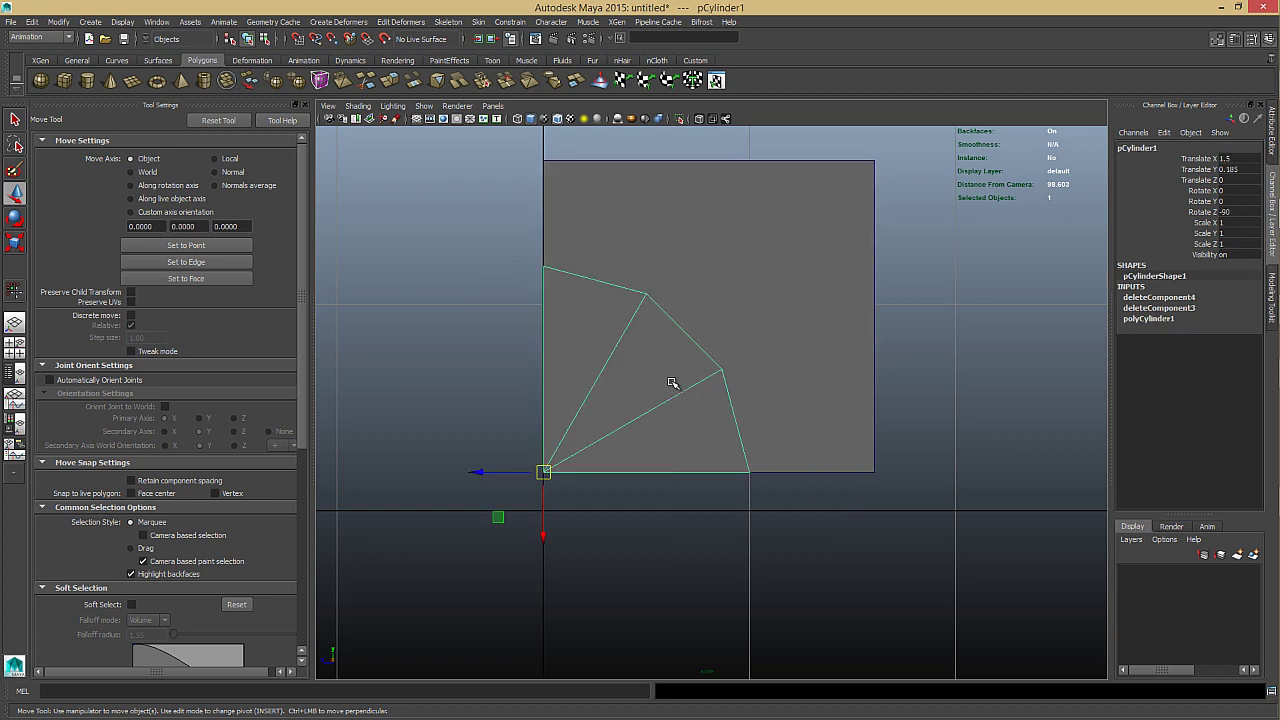
key("f")
right_click_drag(842, 420, 803, 417, "alt")
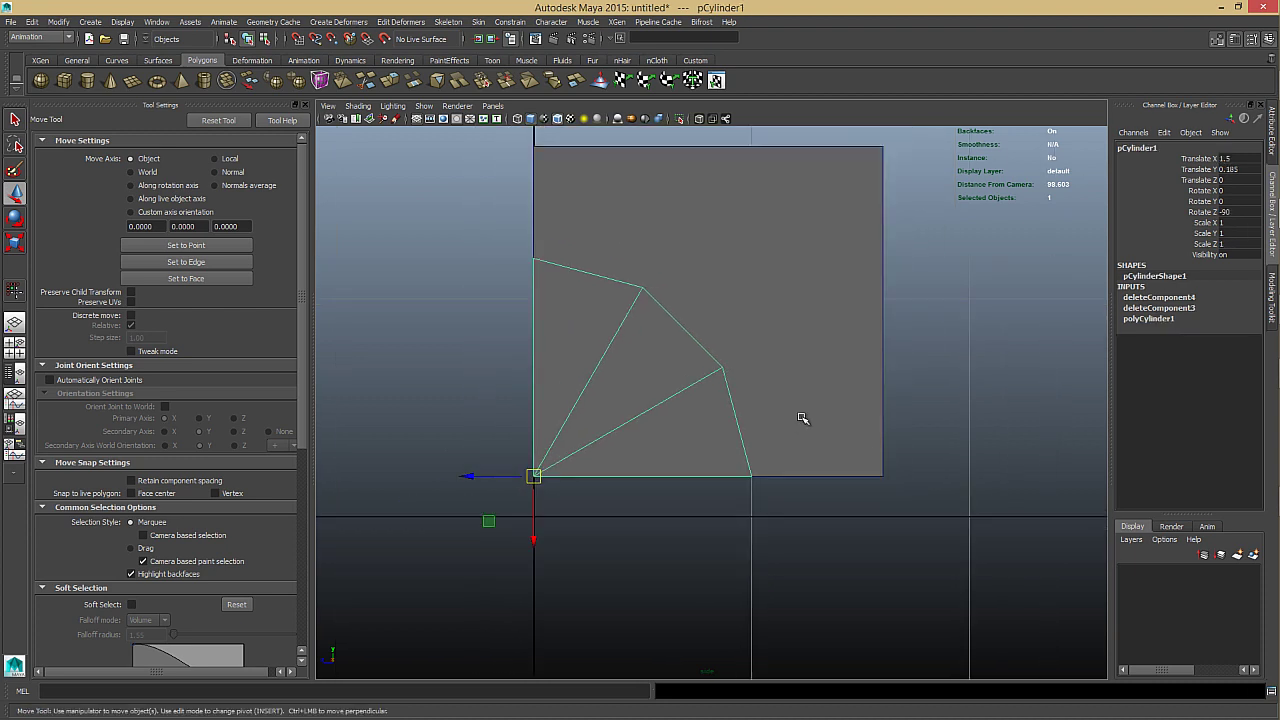
Delete the quarter cylinder's extra faces, keeping only its flat wedge-shaped cap lying against the half plane.
middle_click_drag(797, 434, 771, 366, "alt")
right_click_drag(771, 366, 814, 375, "alt")
middle_click_drag(814, 375, 797, 420, "alt")
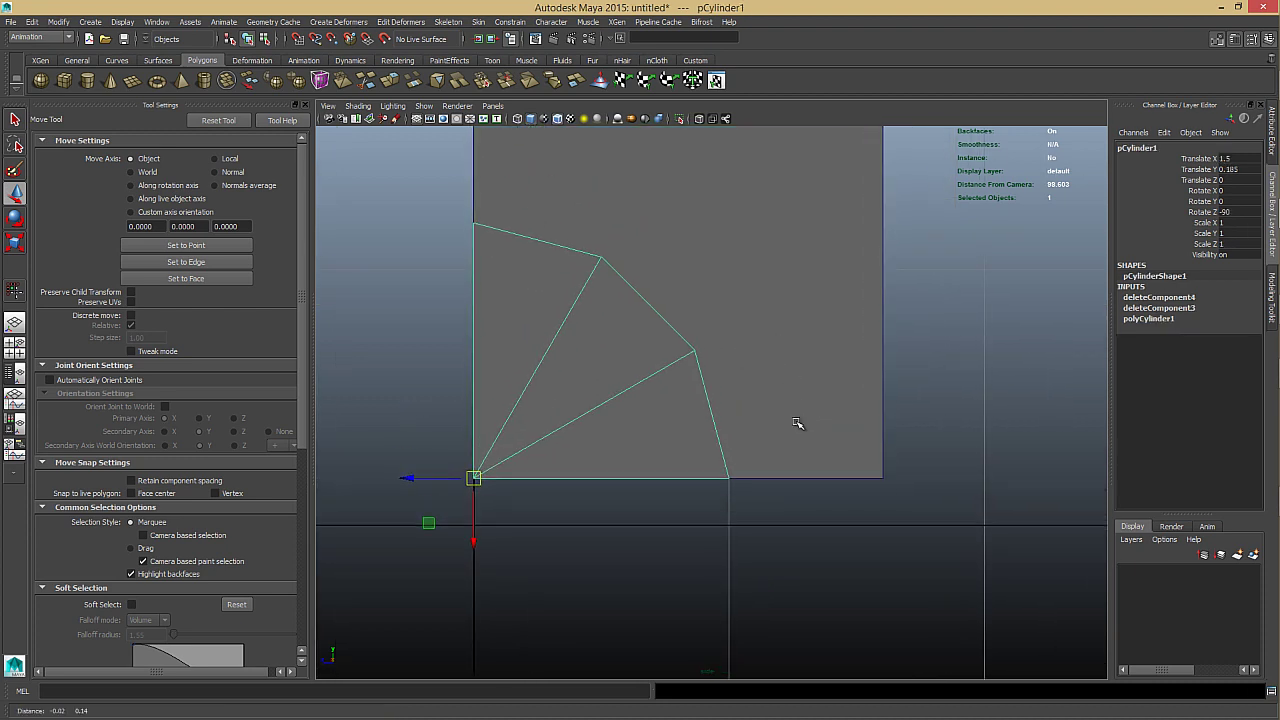
key("space")
left_click_drag(795, 422, 715, 372)
right_click_drag(715, 372, 675, 367, "alt")
left_click_drag(675, 368, 522, 378, "alt")
right_click_drag(522, 378, 517, 428)
left_click_drag(438, 468, 594, 158)
left_click_drag(817, 229, 1110, 239, "alt")
key("Delete")
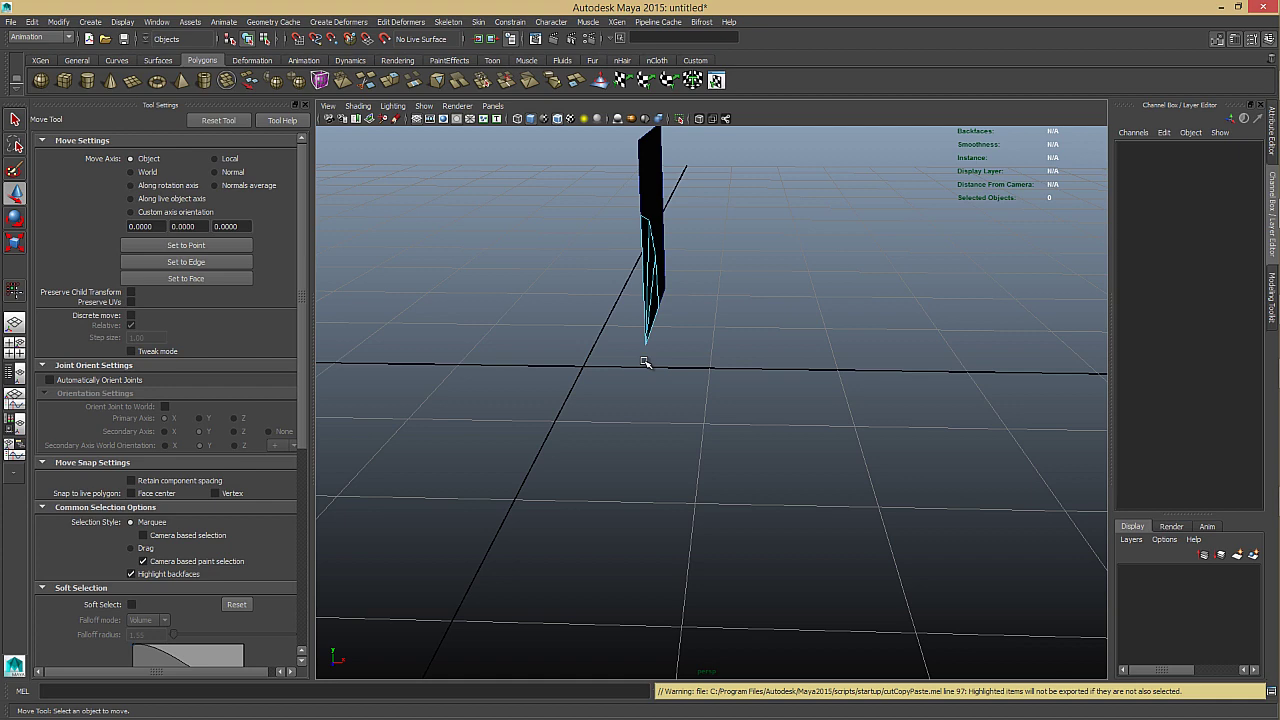
Select the half plane and start the Multi-Cut tool in the side view with the Modeling Toolkit displayed.
left_click_drag(646, 363, 545, 330, "alt")
left_click_drag(616, 219, 831, 206, "alt")
left_click(845, 205)
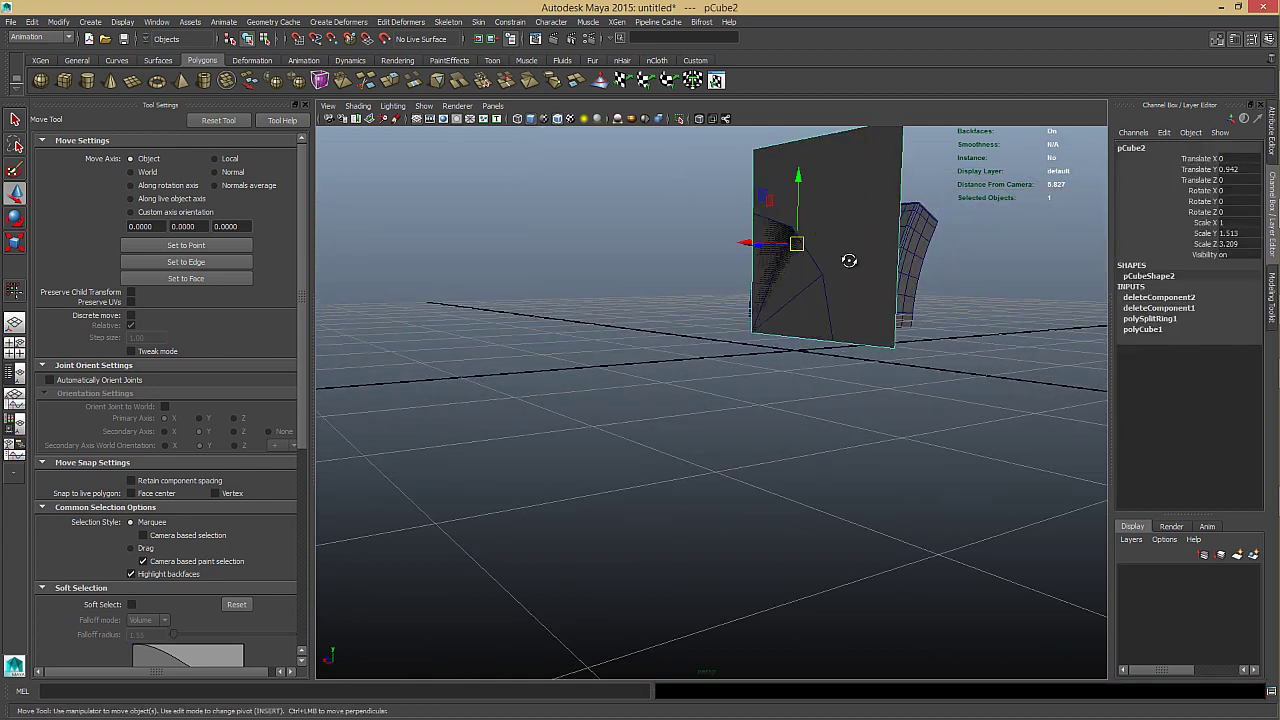
left_click_drag(849, 260, 890, 303, "alt")
key("space")
scroll(770, 320, "down", 3)
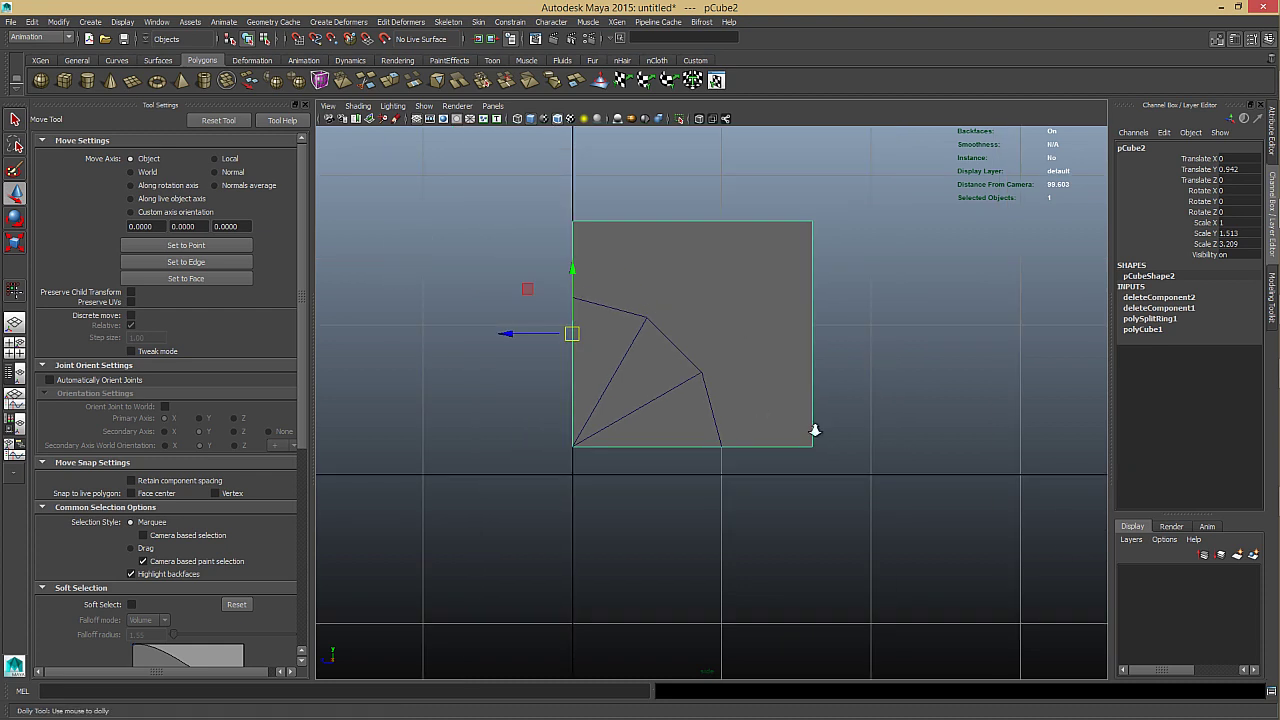
scroll(806, 369, "up", 4)
right_click_drag(802, 367, 767, 368, "shift")
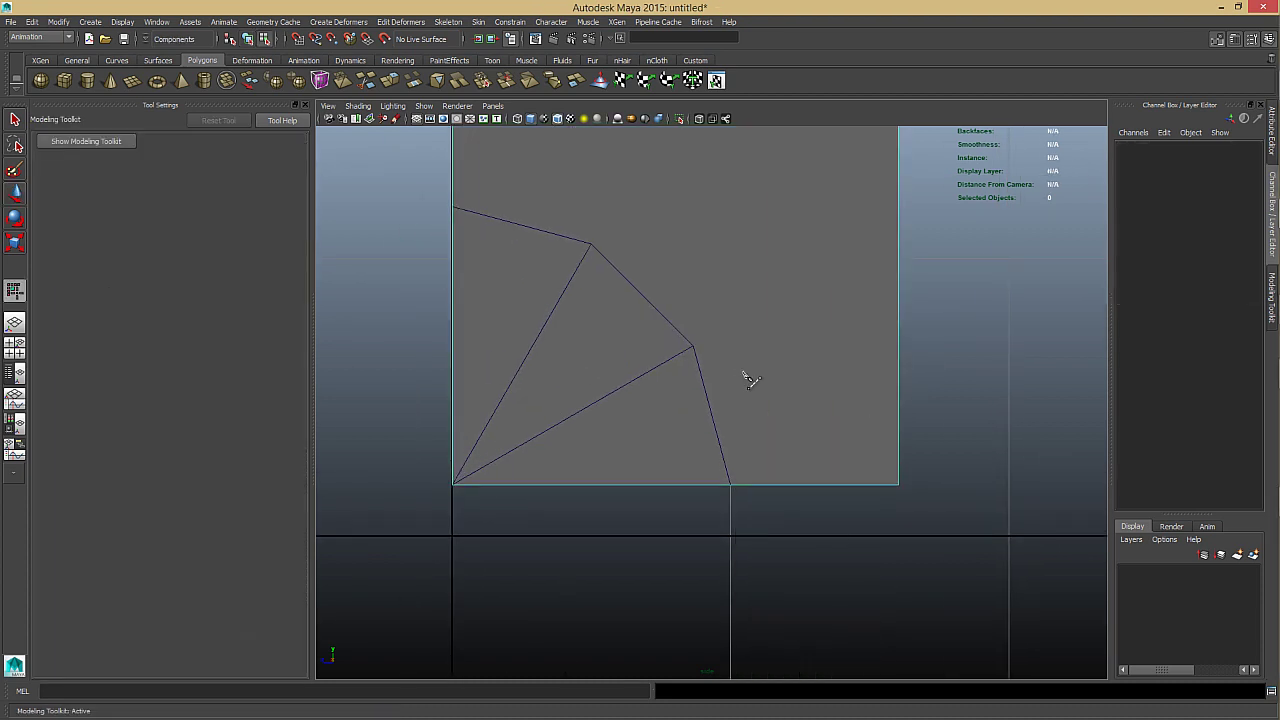
scroll(736, 470, "up", 2)
left_click(1220, 39)
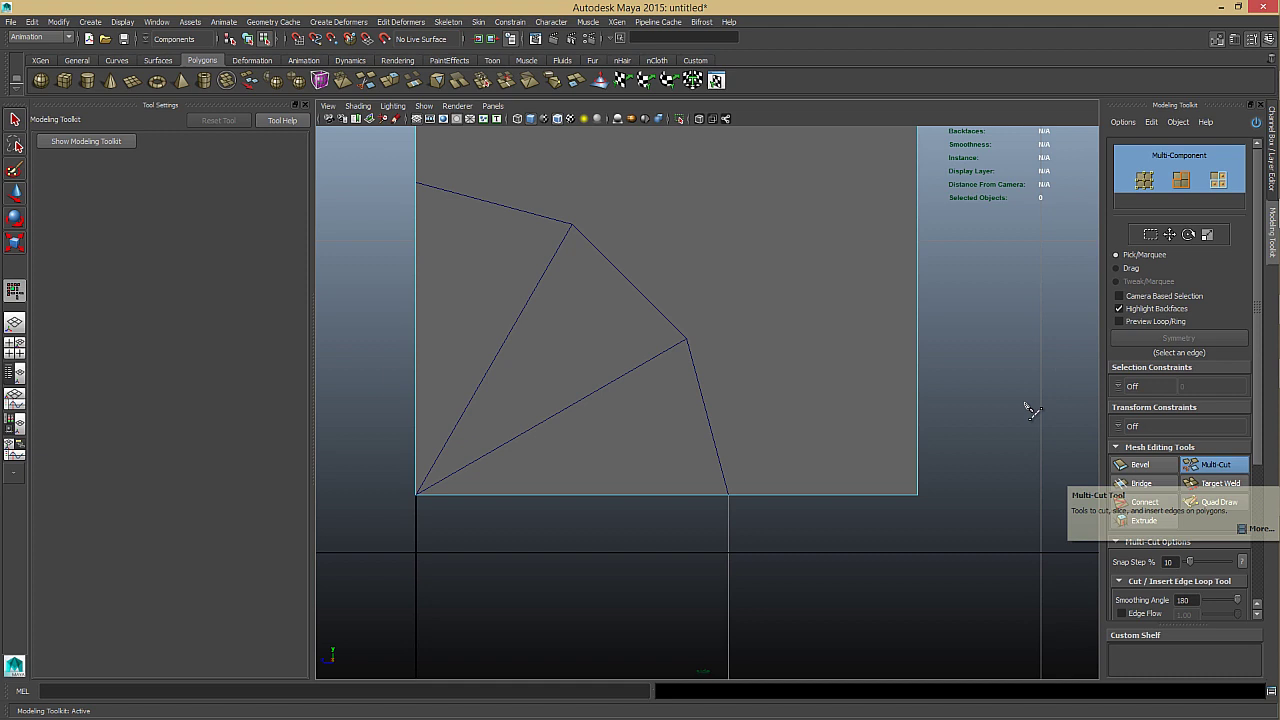
scroll(720, 532, "up", 1)
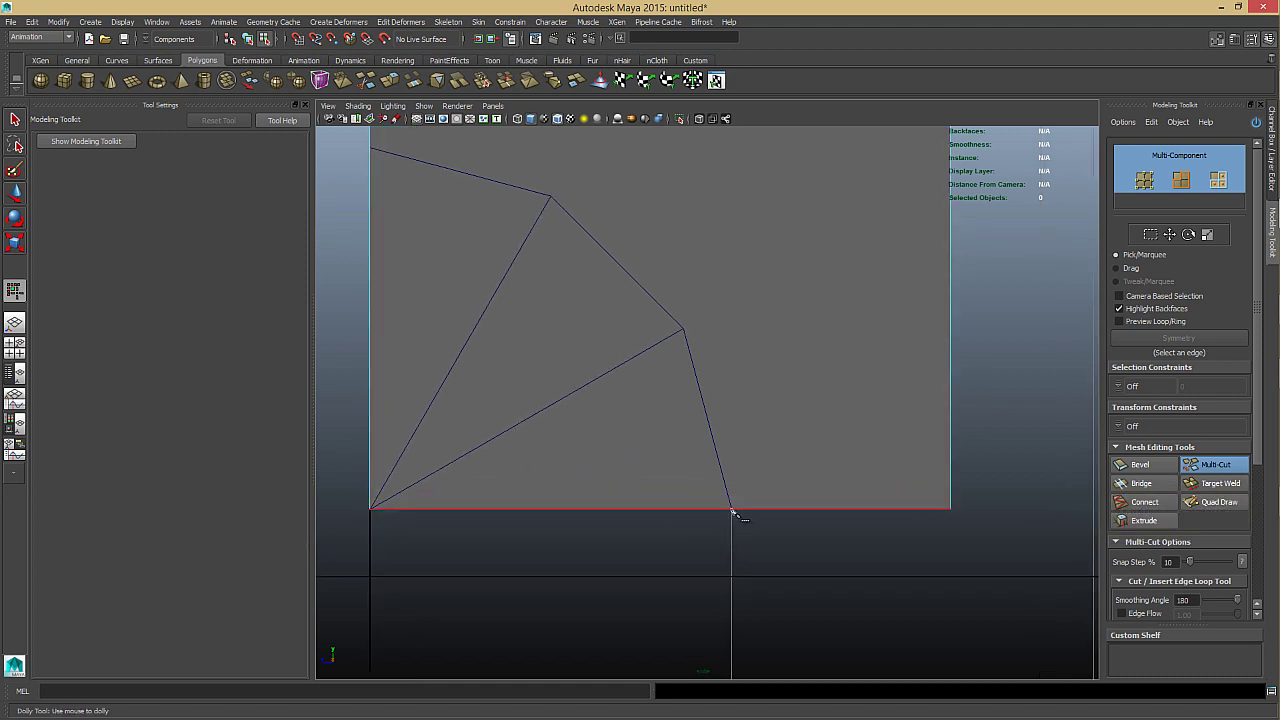
left_click(694, 328)
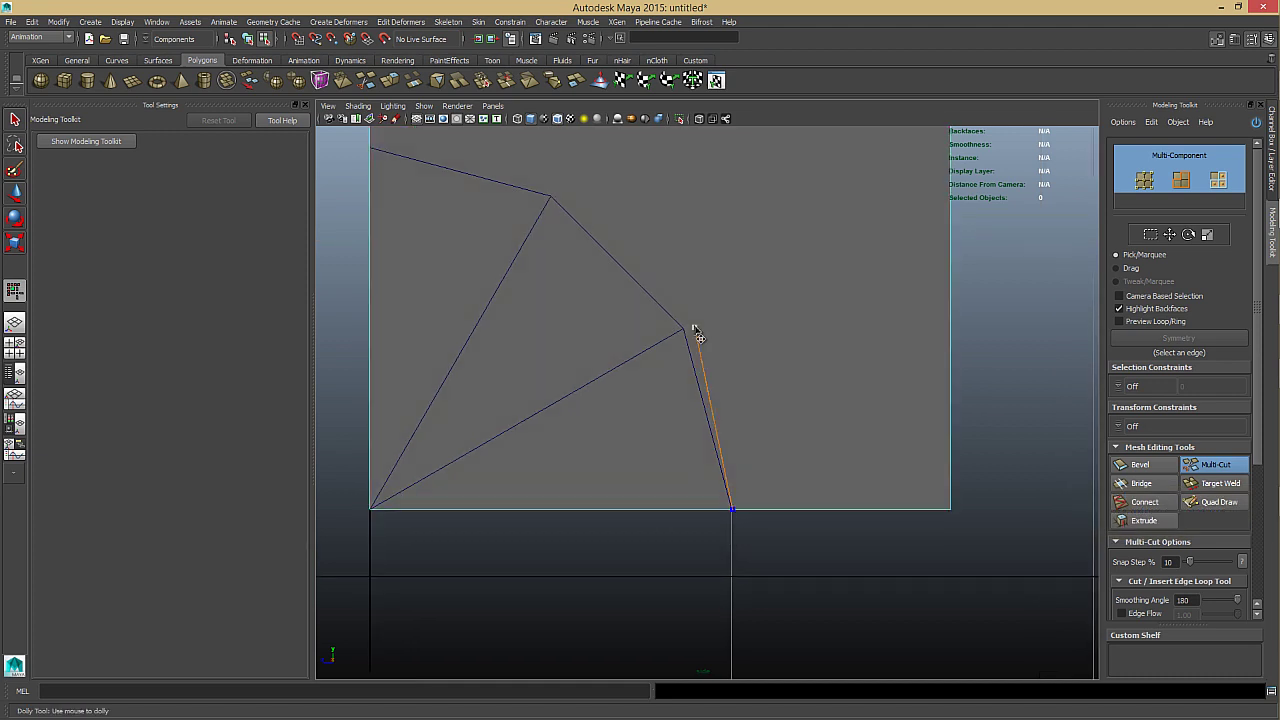
left_click(553, 192)
middle_click_drag(553, 192, 600, 235, "alt")
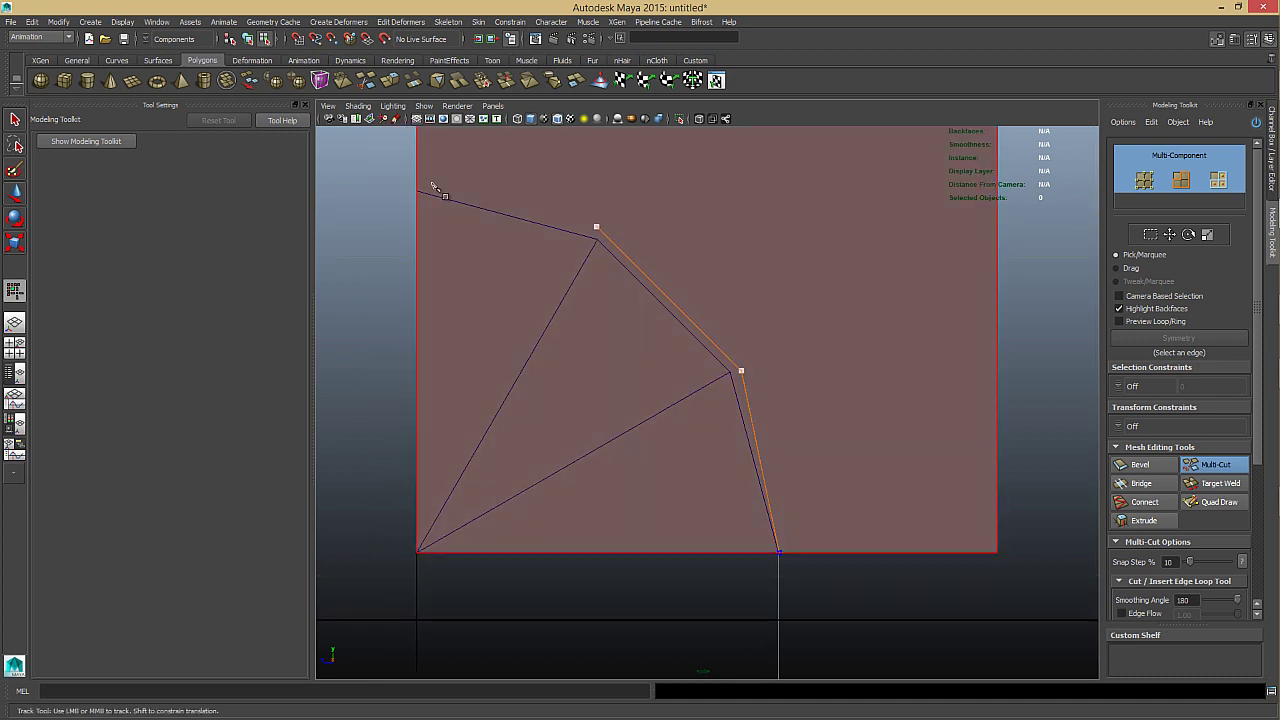
left_click(418, 183)
key("w")
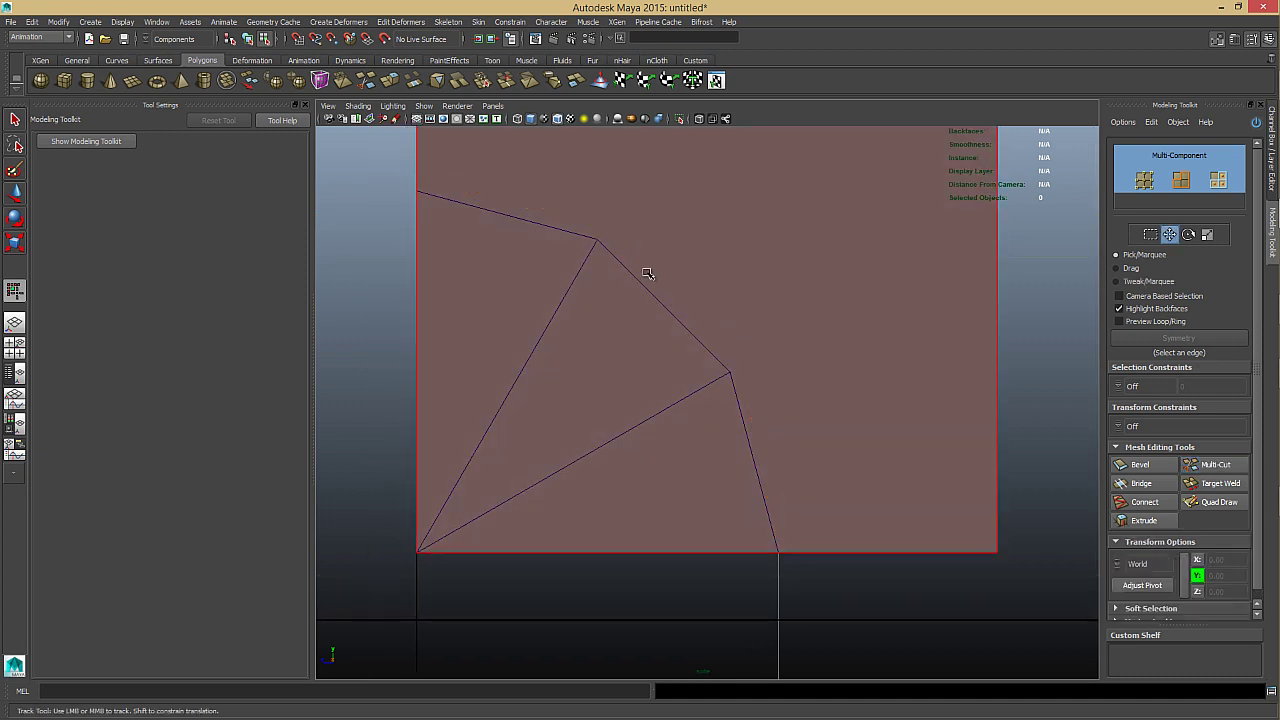
Multi-Cut a three-segment arch line across the half plane, just outside the quarter cylinder's outline from its lower edge to its inner edge.
right_click(815, 442, "shift")
right_click_drag(815, 442, 814, 396)
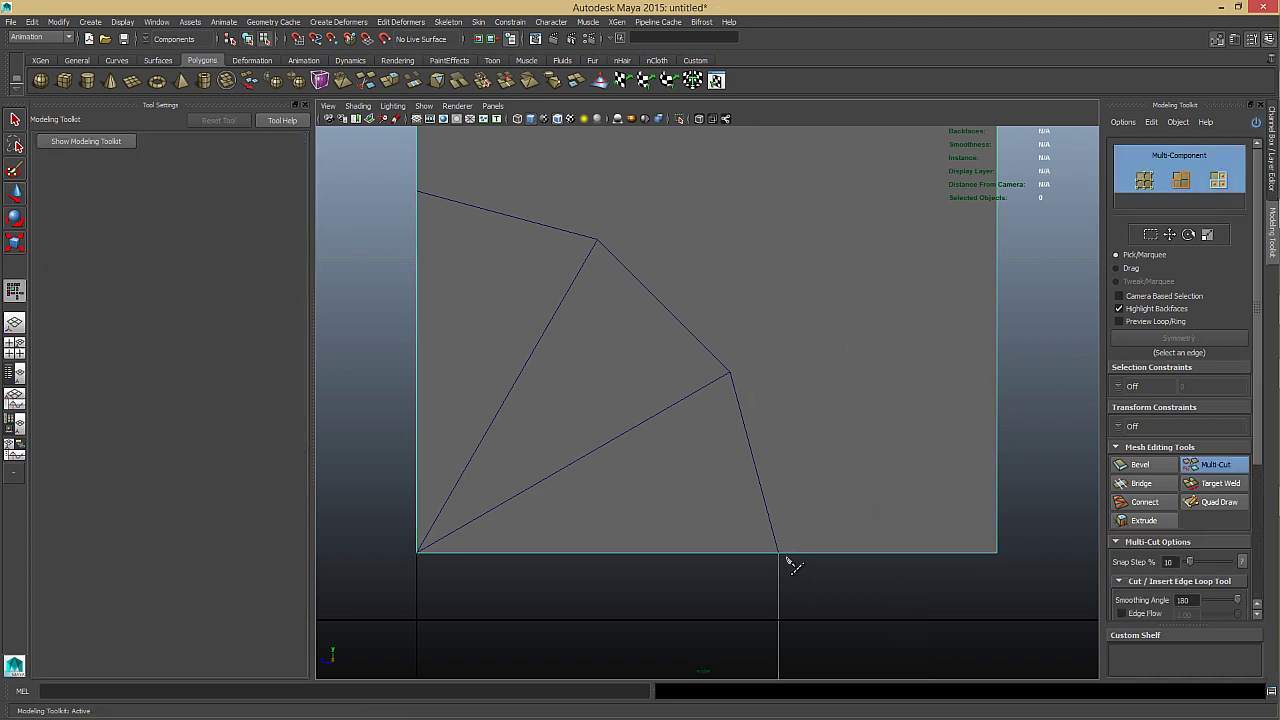
left_click(750, 368)
left_click(614, 227)
left_click(417, 179)
right_click(417, 178)
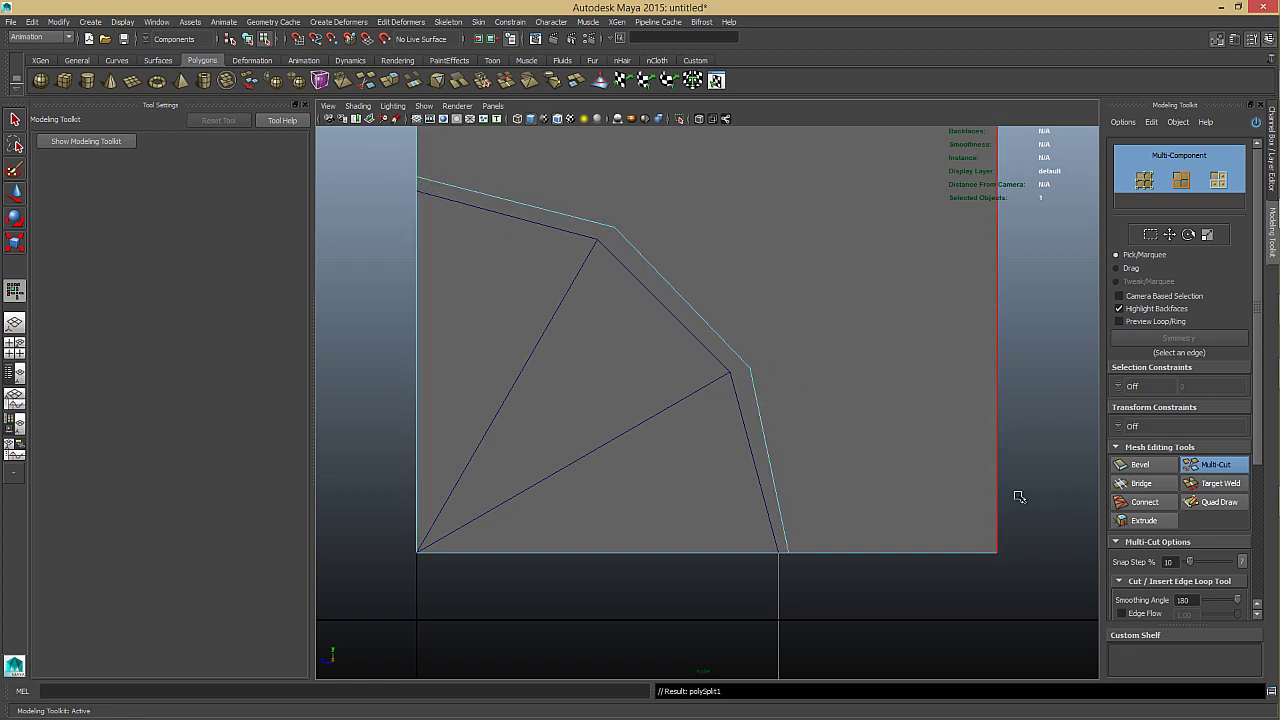
Snap the four vertices of the arch cut onto the matching outer vertices of the quarter cylinder and return to object mode.
key("w")
key("F9")
left_click(773, 584)
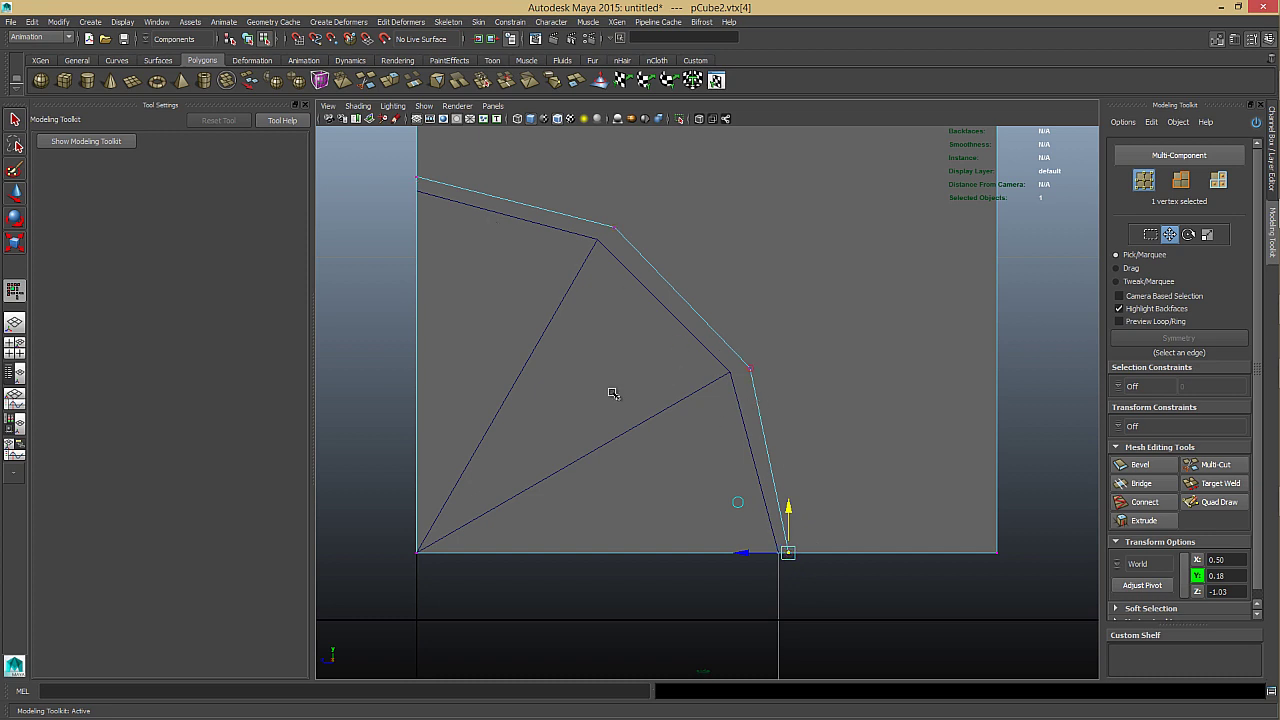
left_click_drag(788, 553, 778, 553)
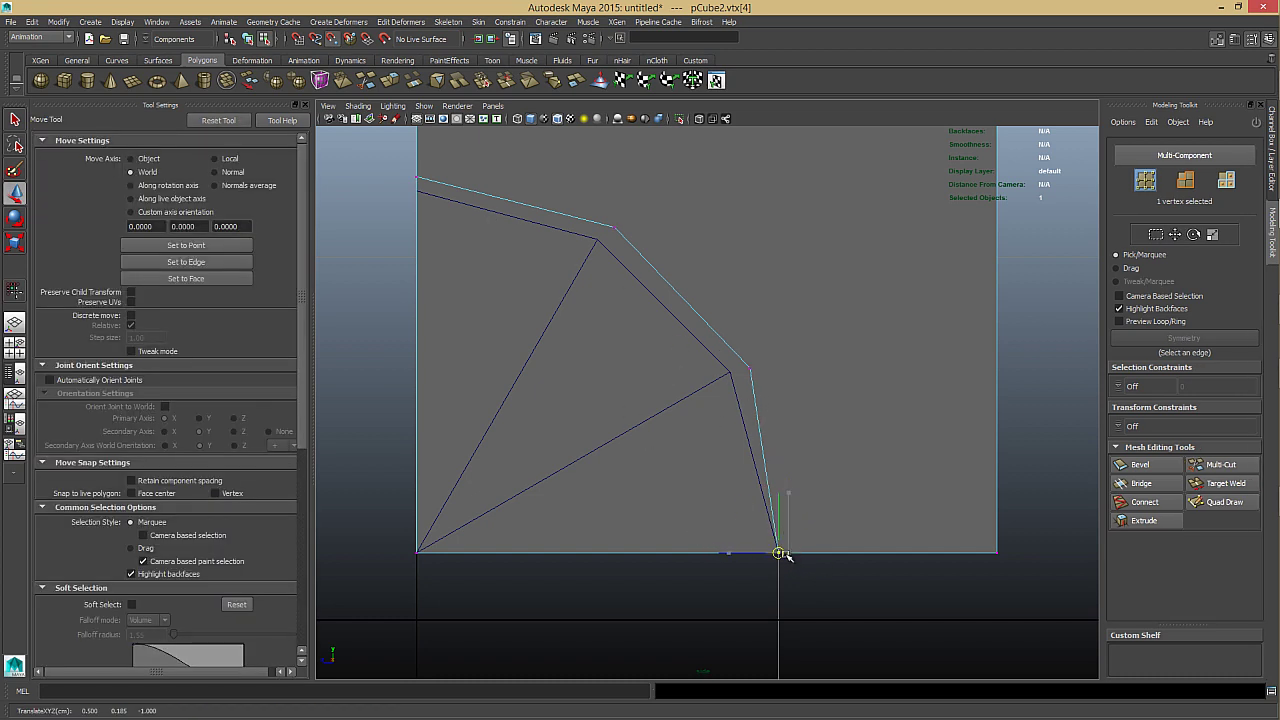
left_click(749, 368)
left_click_drag(749, 368, 731, 372)
left_click(614, 228)
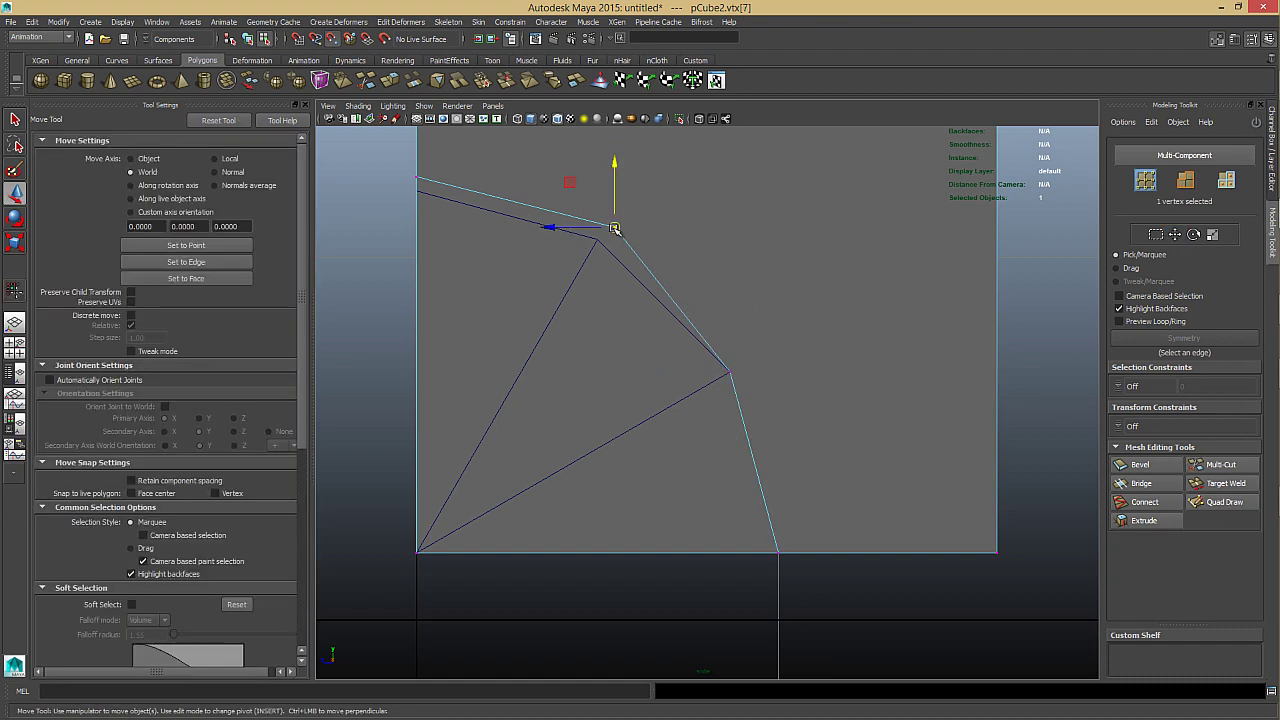
left_click_drag(615, 229, 597, 240)
left_click(418, 177)
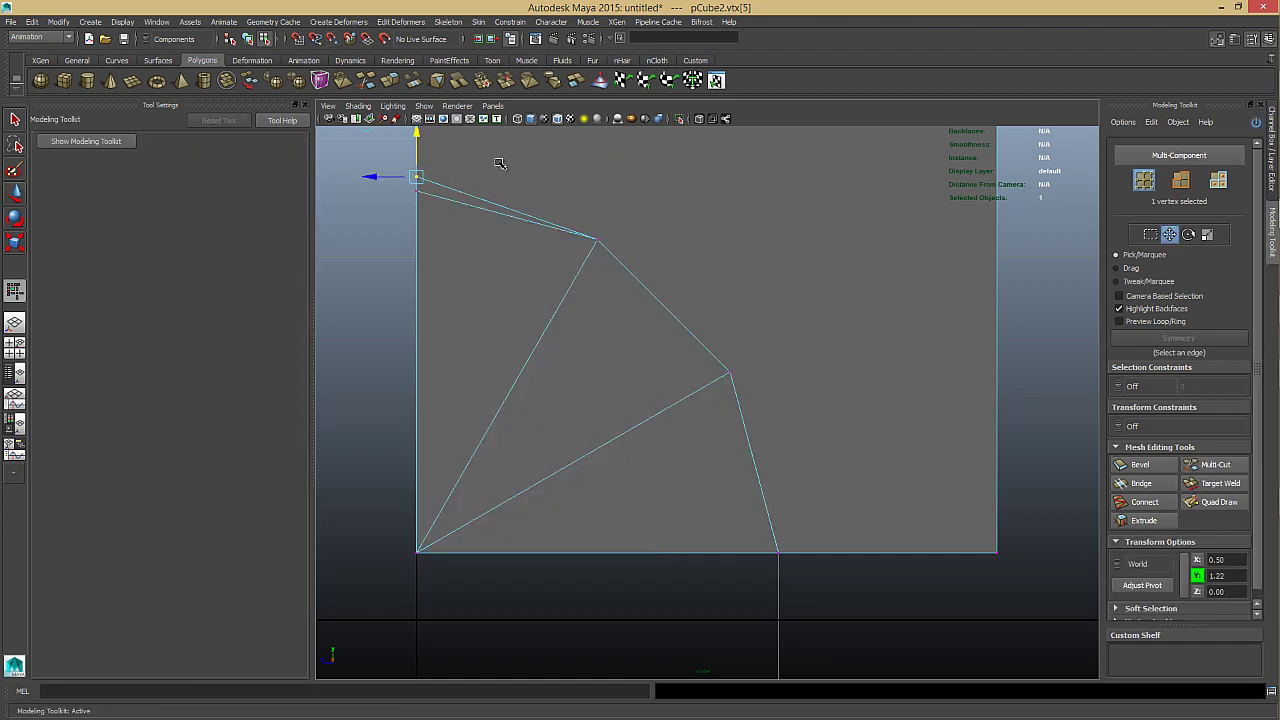
key("v")
left_click_drag(418, 177, 418, 191)
key("F8")
Move the half plane off the quarter cylinder in the perspective view and delete the quarter cylinder.
left_click(599, 285)
left_click(610, 321)
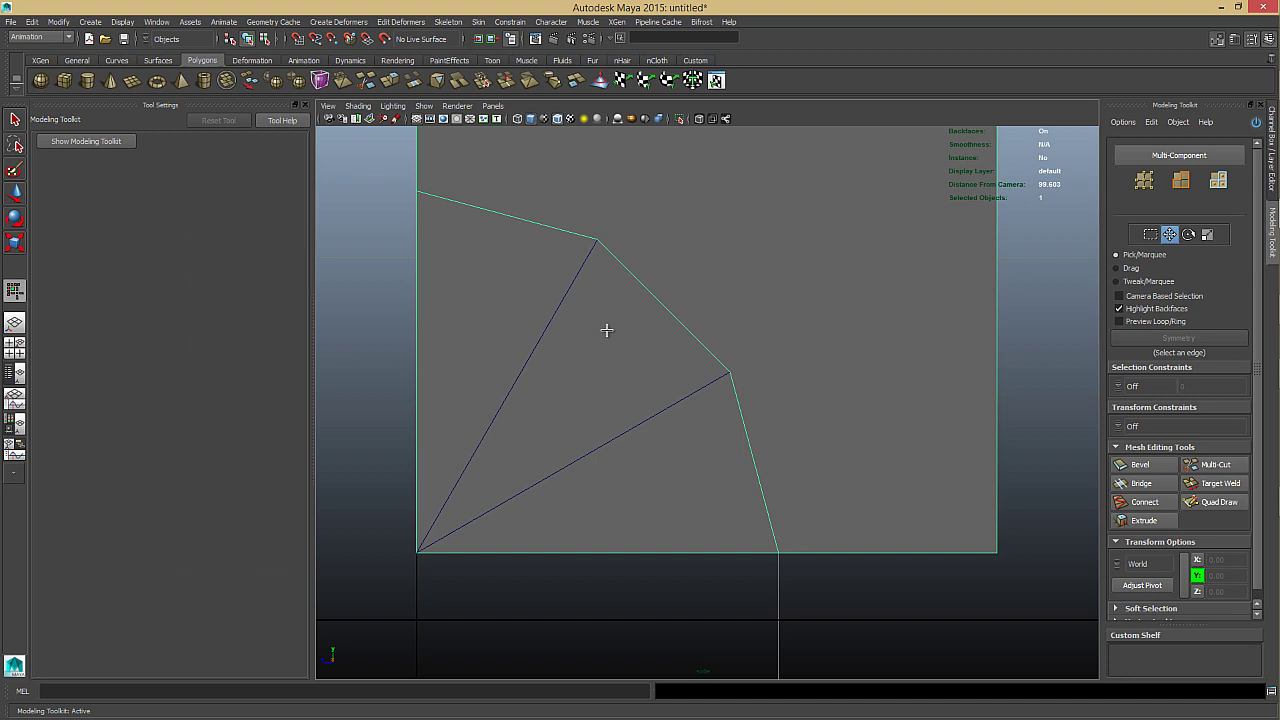
left_click_drag(766, 341, 631, 468)
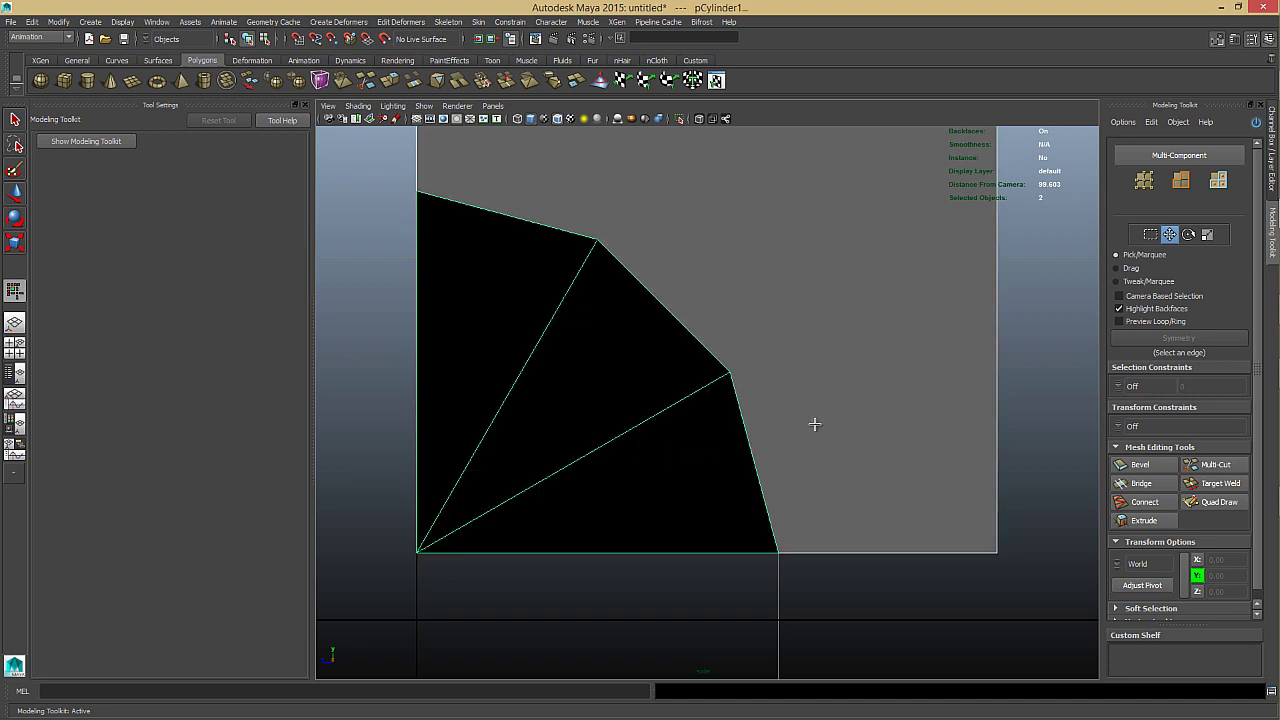
key("q")
left_click(889, 352)
key("F8")
key("F8")
key("space")
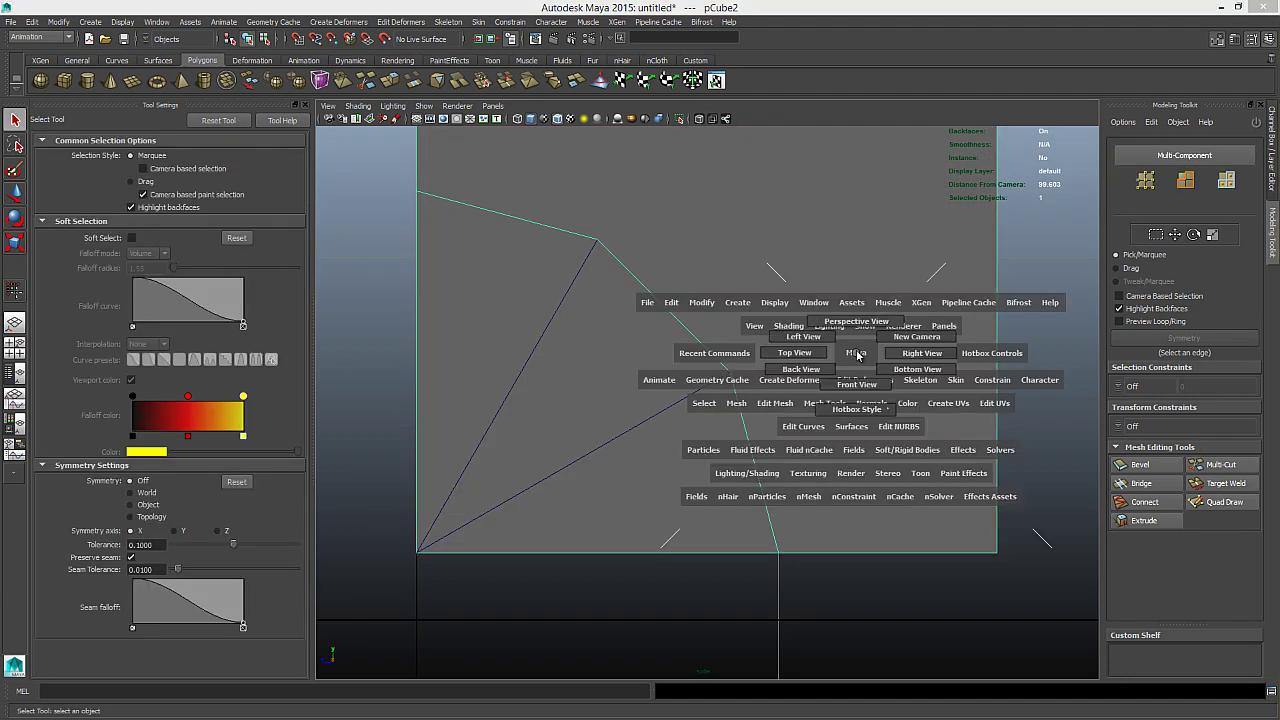
left_click_drag(855, 352, 856, 322)
left_click_drag(803, 362, 806, 326, "alt")
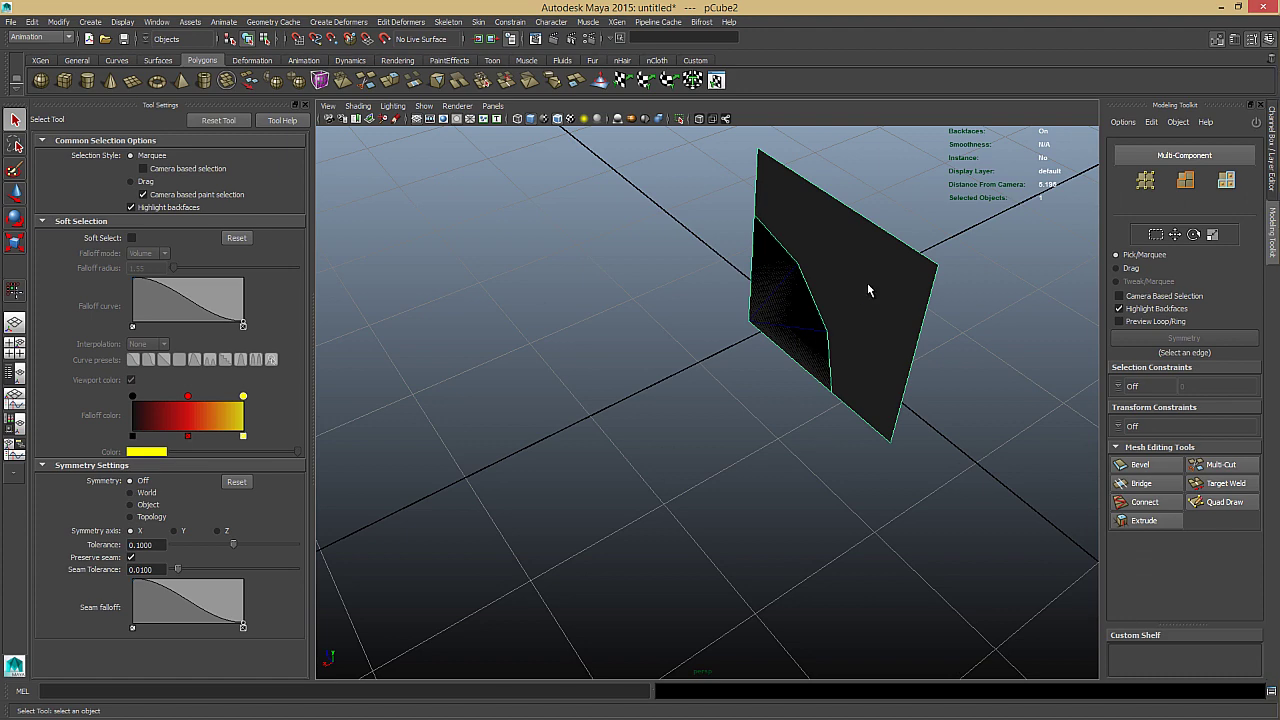
key("w")
left_click_drag(765, 239, 771, 250)
left_click(782, 308)
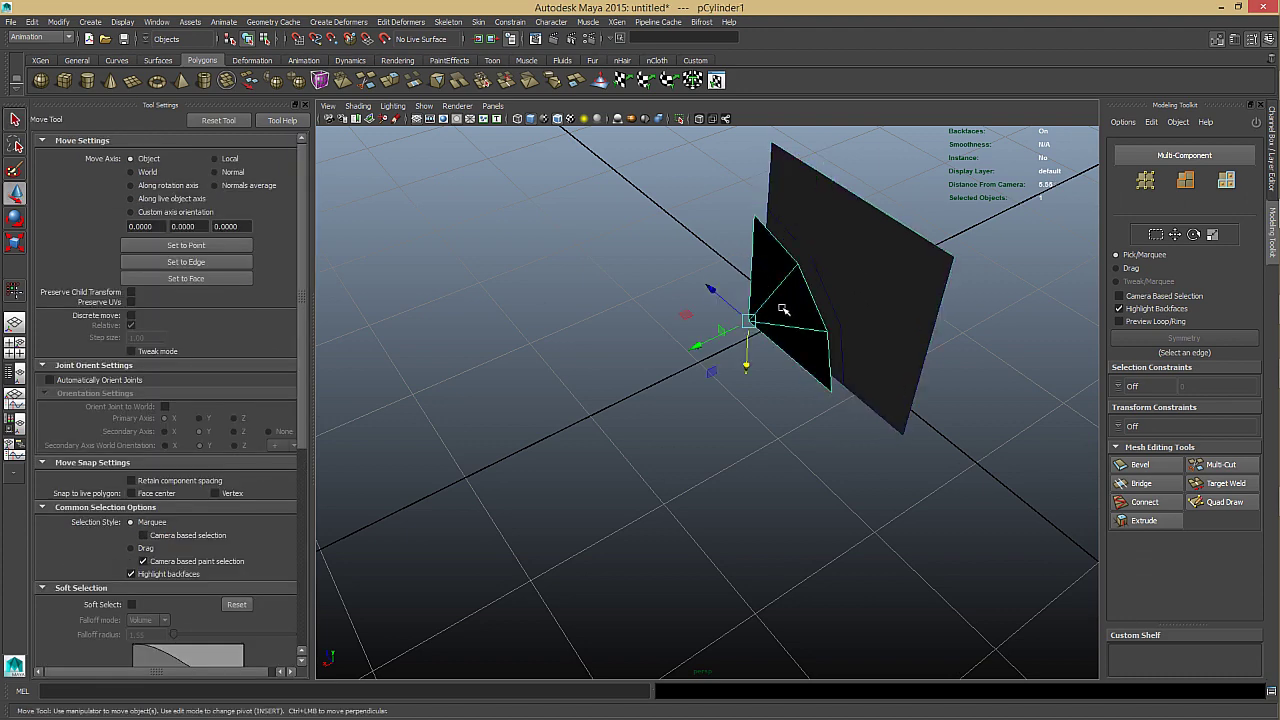
key("Delete")
Select the middle edge of the half plane's arch line in the side view.
left_click(837, 274)
mouse_move(831, 297)
left_mouse_down("alt")
mouse_move(840, 272)
mouse_move(812, 312)
left_mouse_up("alt")
key("space")
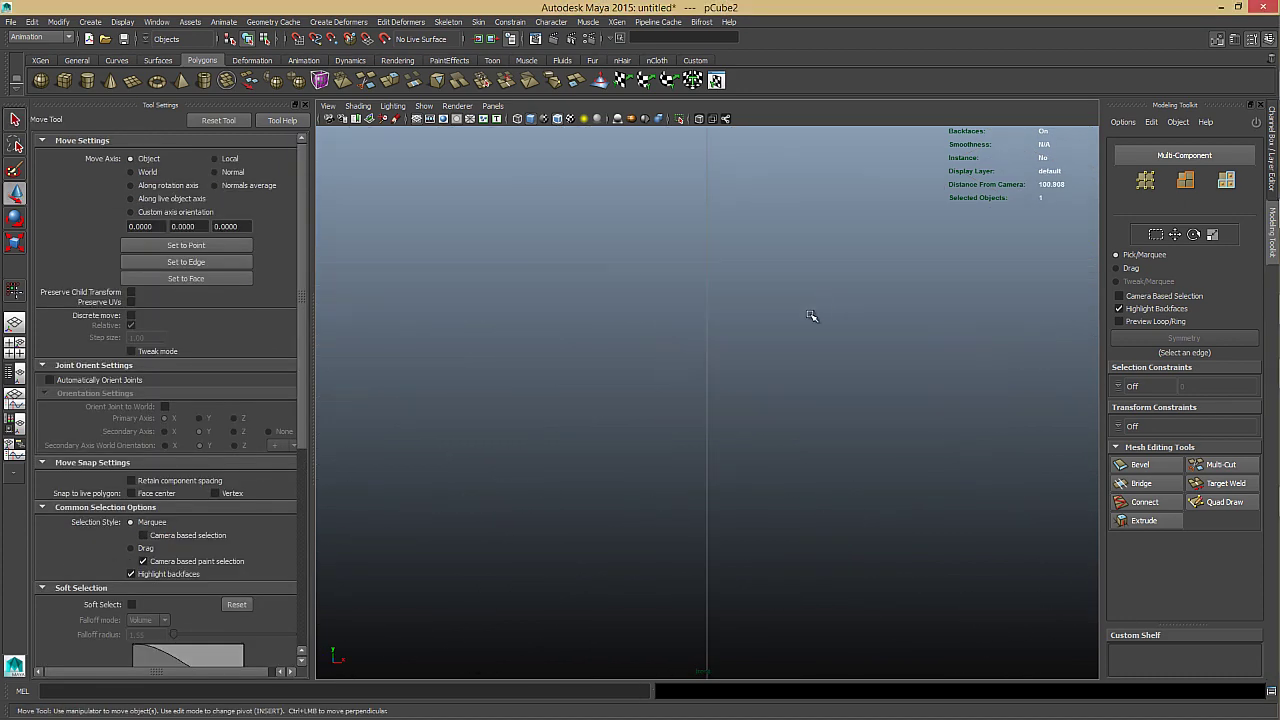
key("space")
left_click_drag(768, 361, 816, 360)
scroll(723, 390, "down", 5)
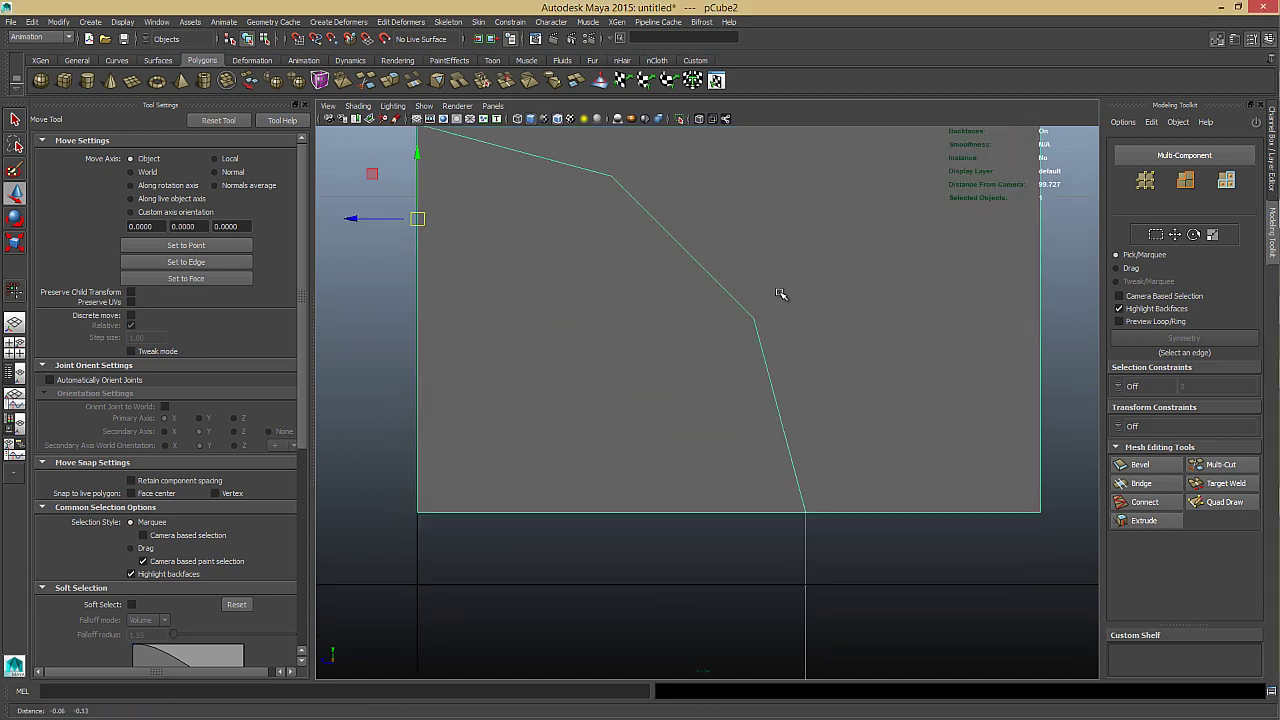
scroll(736, 446, "up", 4)
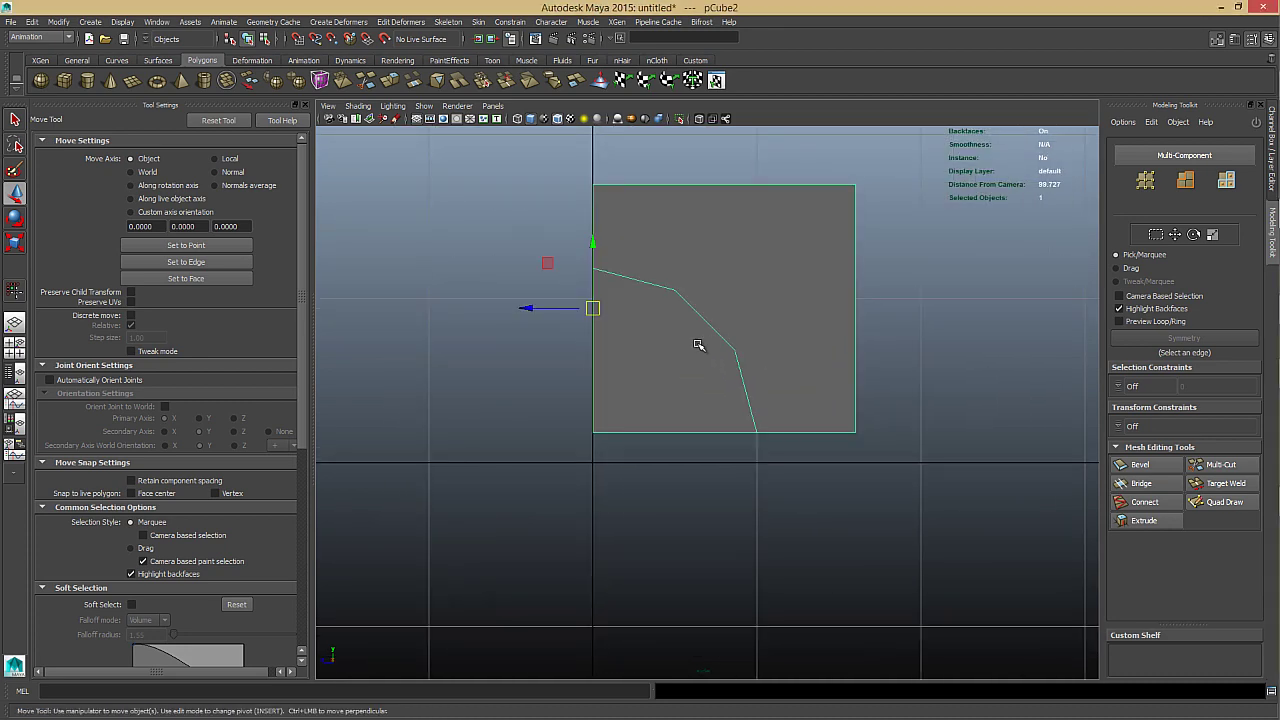
middle_click_drag(745, 366, 725, 403, "alt")
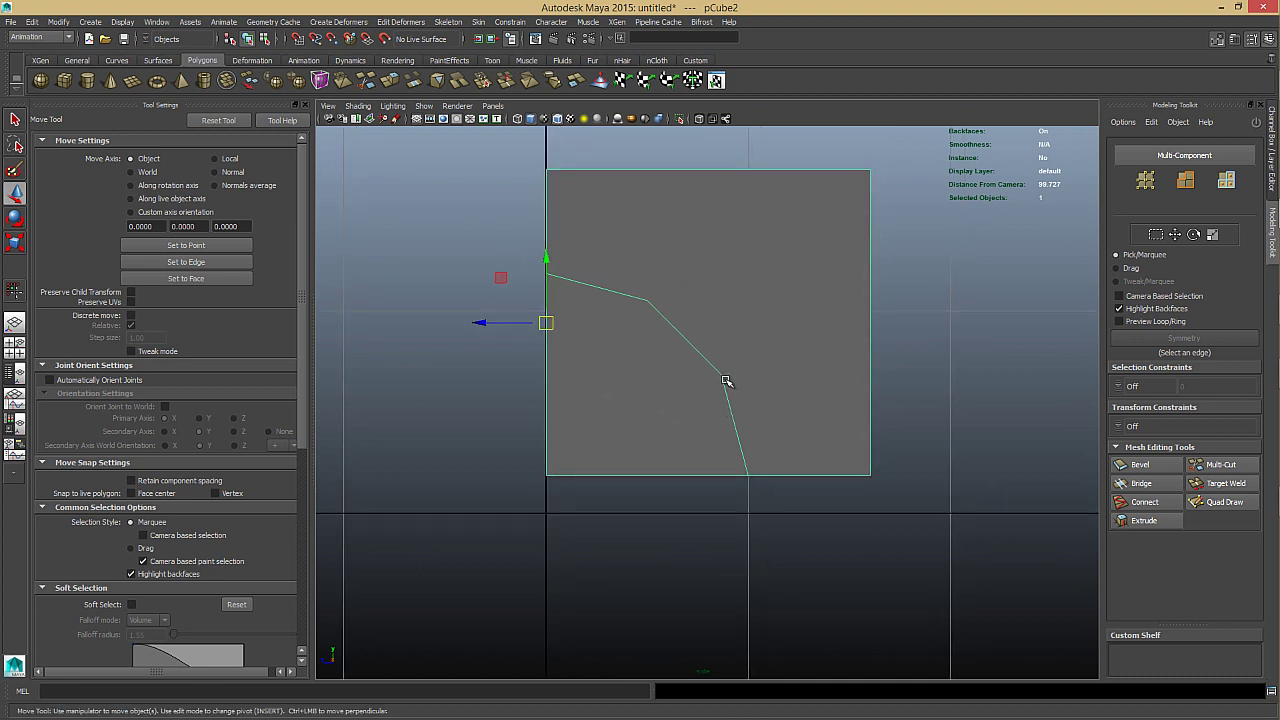
middle_click_drag(730, 307, 711, 314, "alt")
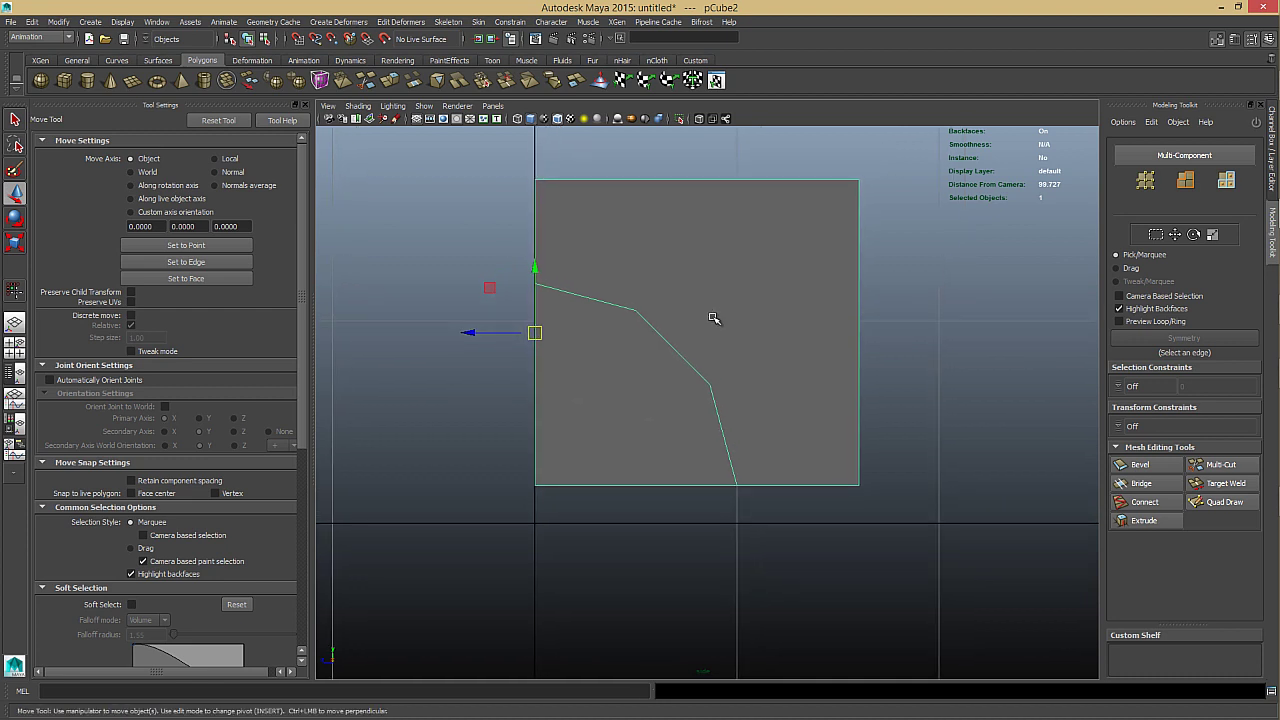
left_click(663, 333)
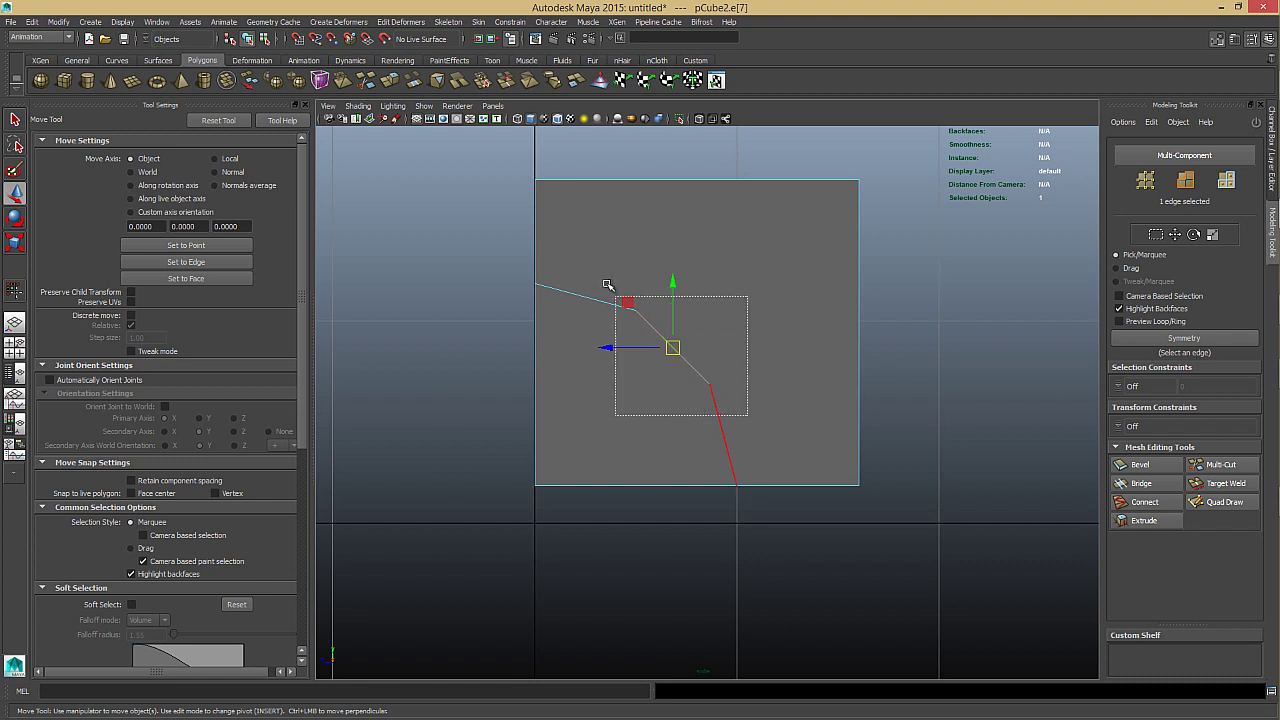
Try beveling the arch line with a fractional offset of 0.13, and undo the bevel.
double_click(630, 299)
key("ctrl+b")
middle_click_drag(651, 291, 566, 309)
left_click_drag(566, 308, 599, 304)
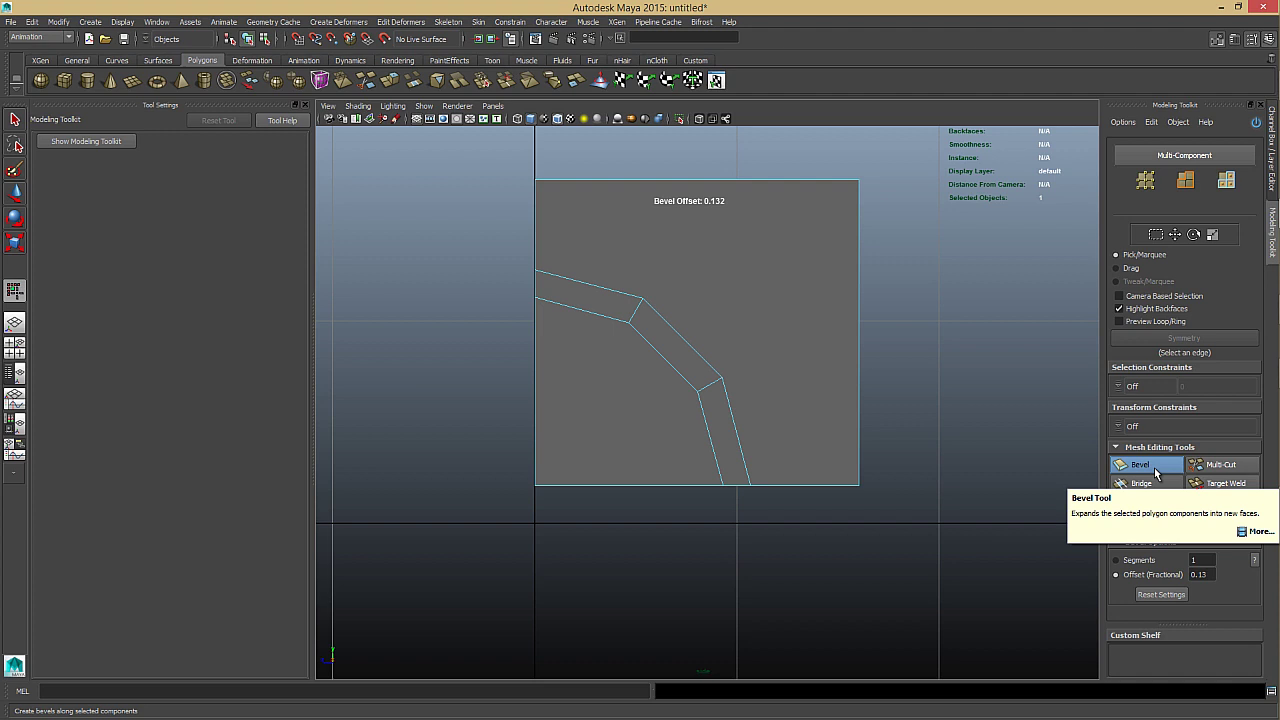
left_click(1143, 466)
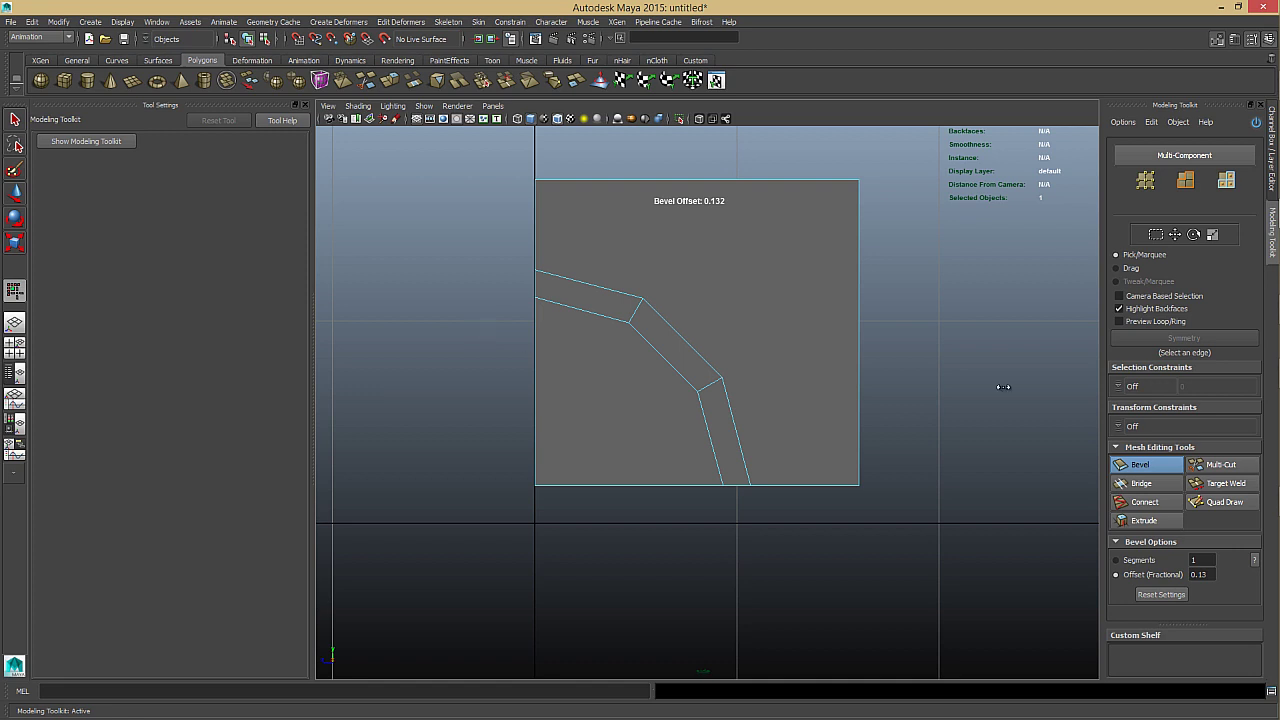
key("ctrl+z")
key("ctrl+z")
key("ctrl+z")
key("ctrl+z")
key("ctrl+z")
key("w")
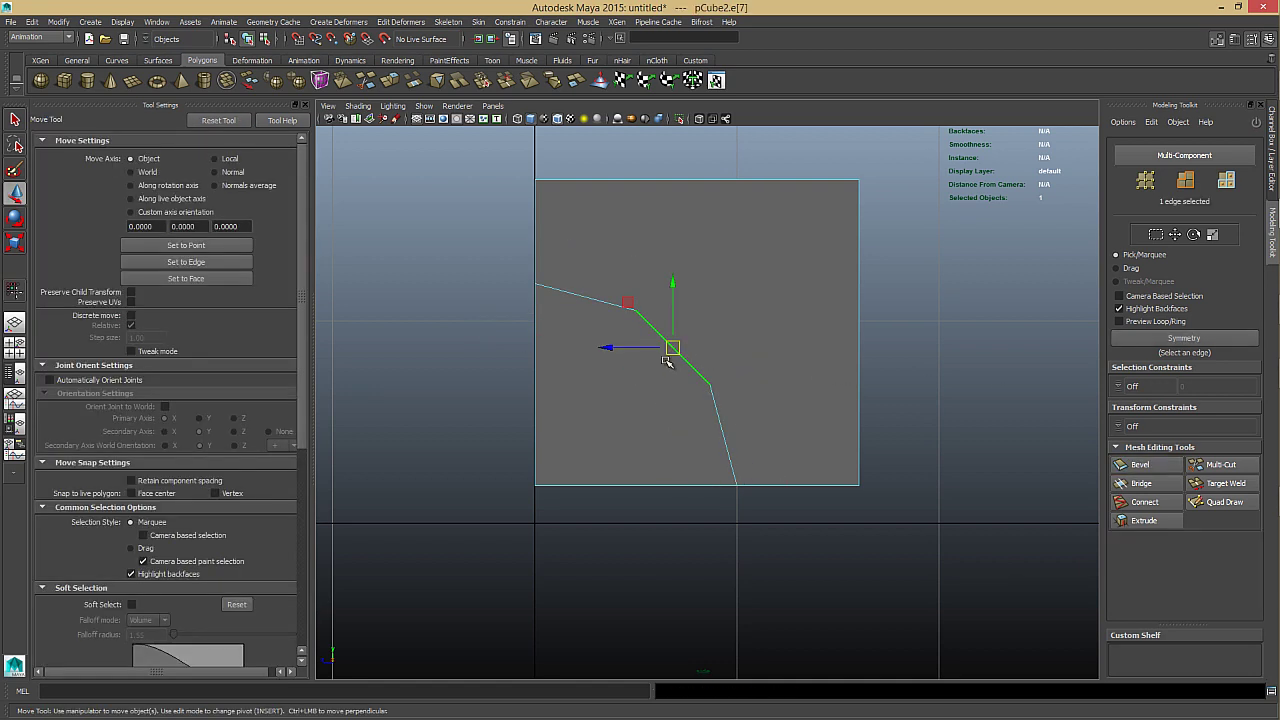
Add the two outer segments of the arch line to the edge selection.
key("q")
left_click(726, 404, "shift")
left_click(616, 304, "shift")
Try a wide bevel on the three arch edges with the repeated Bevel command, and undo it.
key("g")
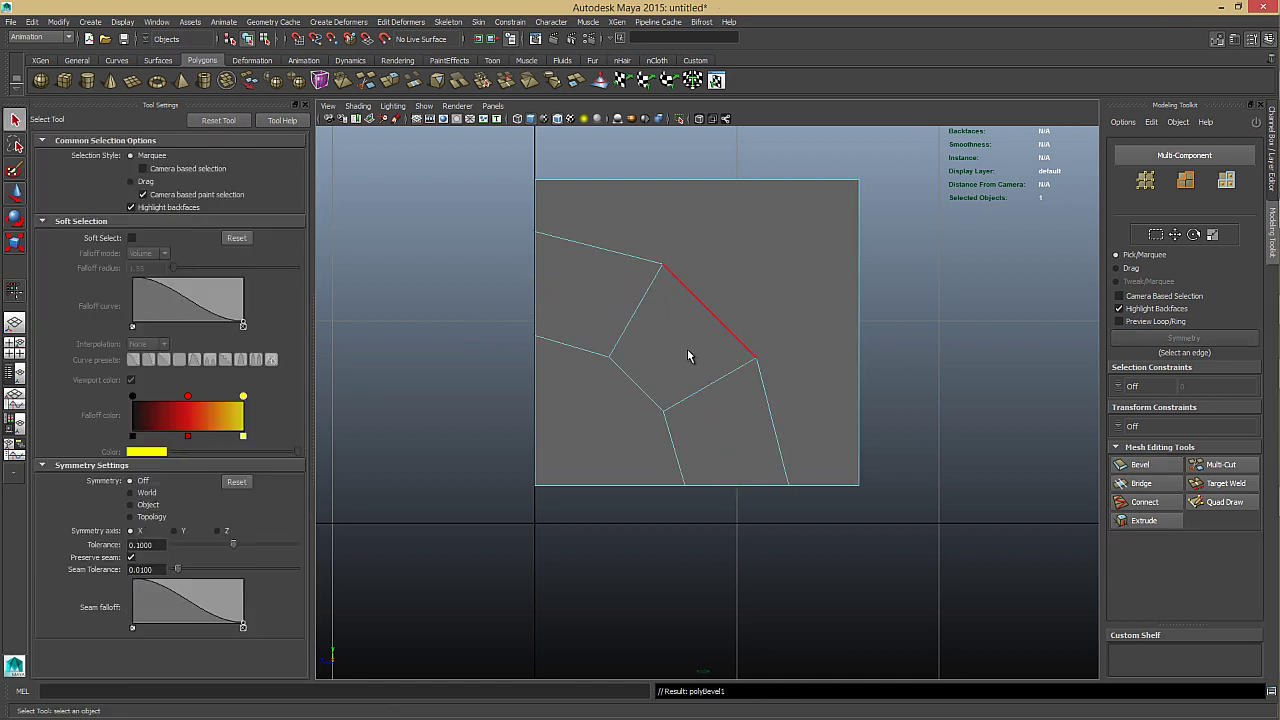
key("ctrl+z")
right_click_drag(681, 349, 743, 352, "shift")
key("ctrl+z")
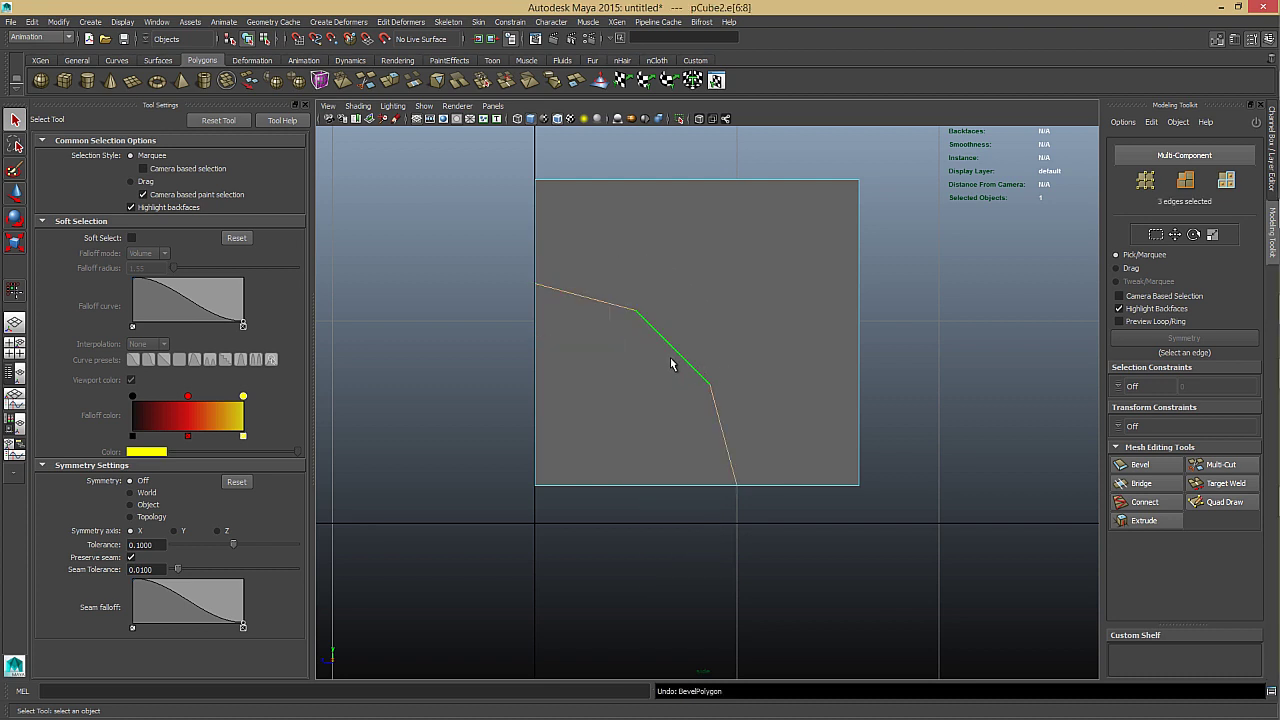
Bevel the three arch edges into a narrow band and delete the face inside the arch.
key("ctrl+b")
mouse_move(664, 358)
left_mouse_down()
mouse_move(677, 348)
mouse_move(658, 338)
left_mouse_up()
key("w")
left_click(602, 463)
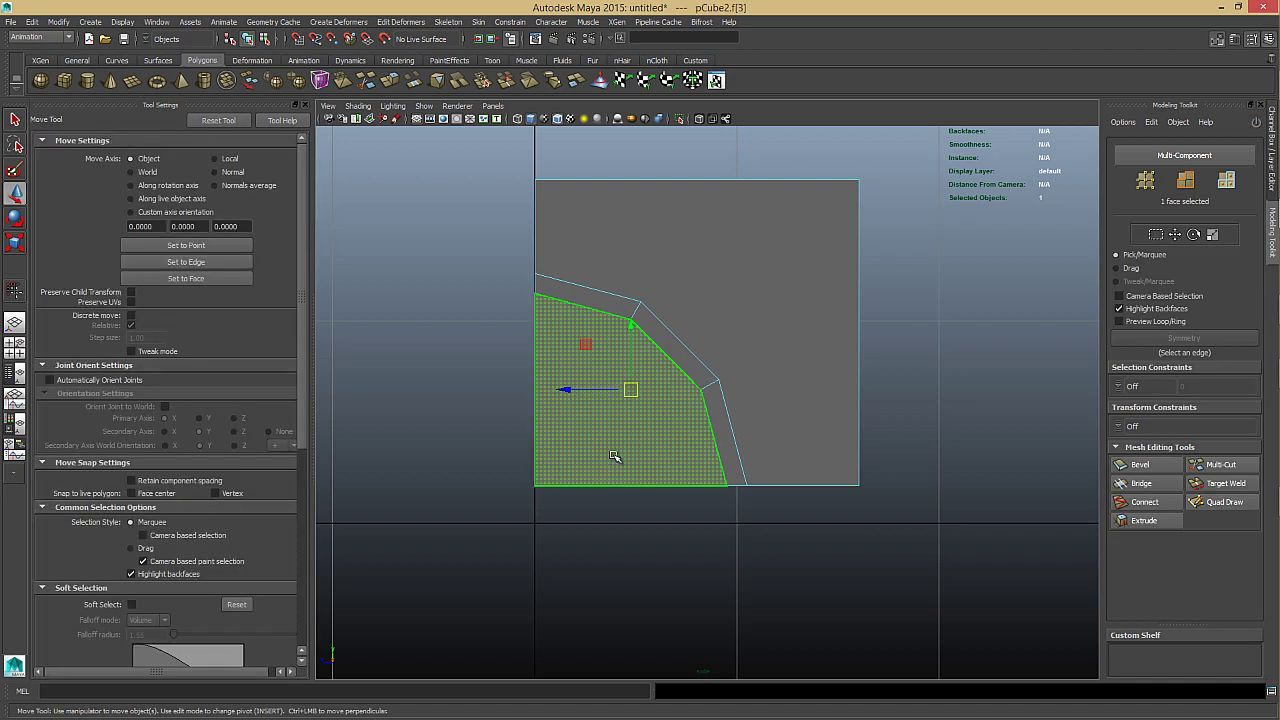
key("ctrl+x")
Cut a horizontal edge from the lower outer corner of the arch band to the half panel's outer side.
middle_click_drag(684, 364, 658, 362, "alt")
right_click_drag(658, 362, 722, 392, "alt")
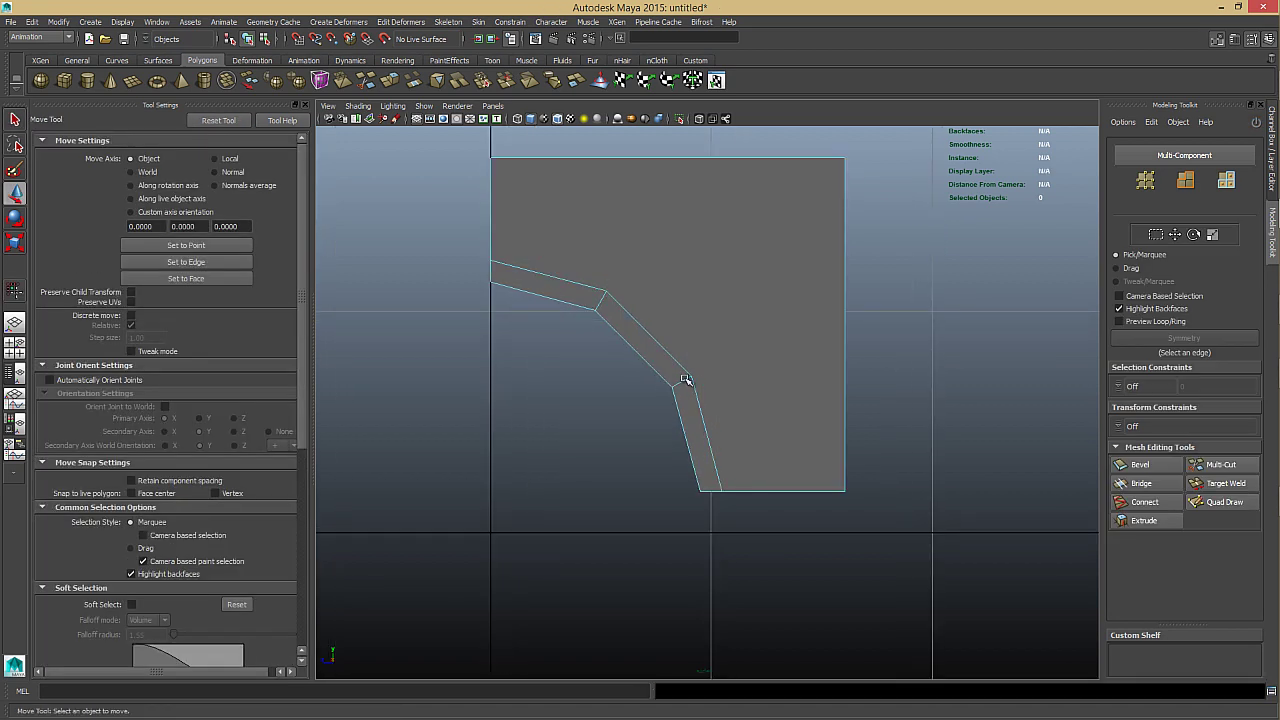
key("ctrl+shift+x")
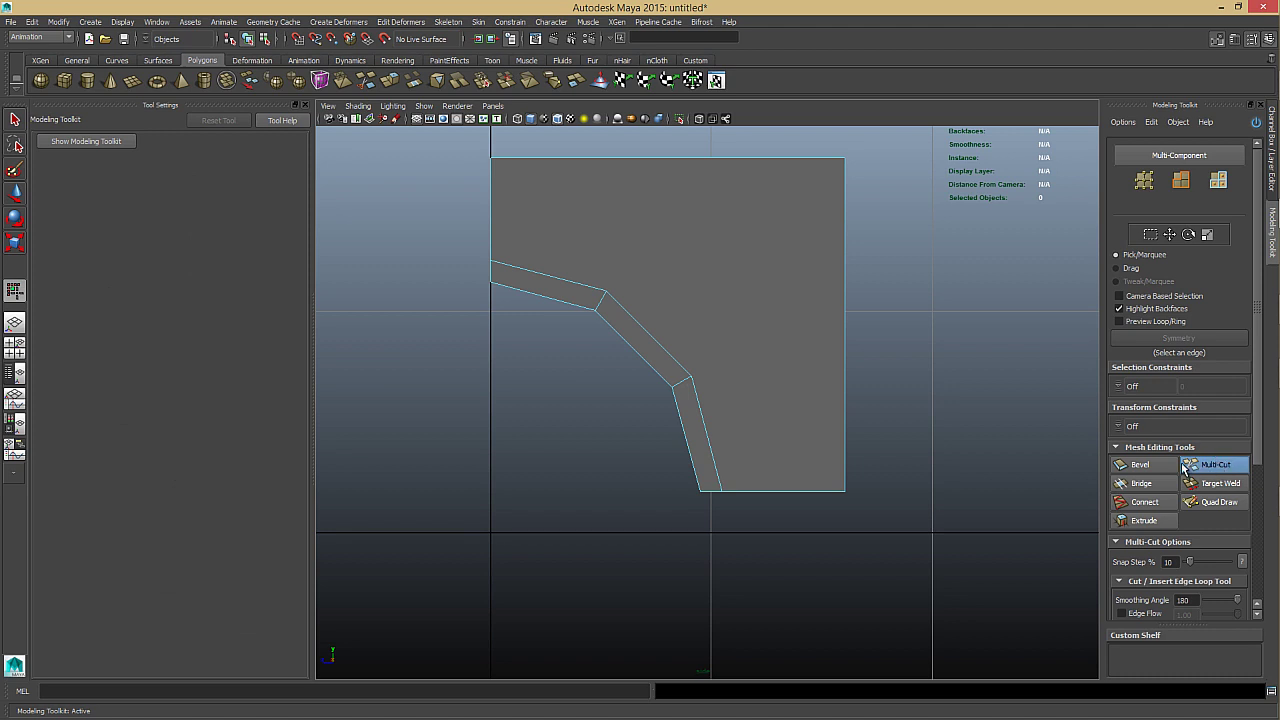
left_click(692, 378)
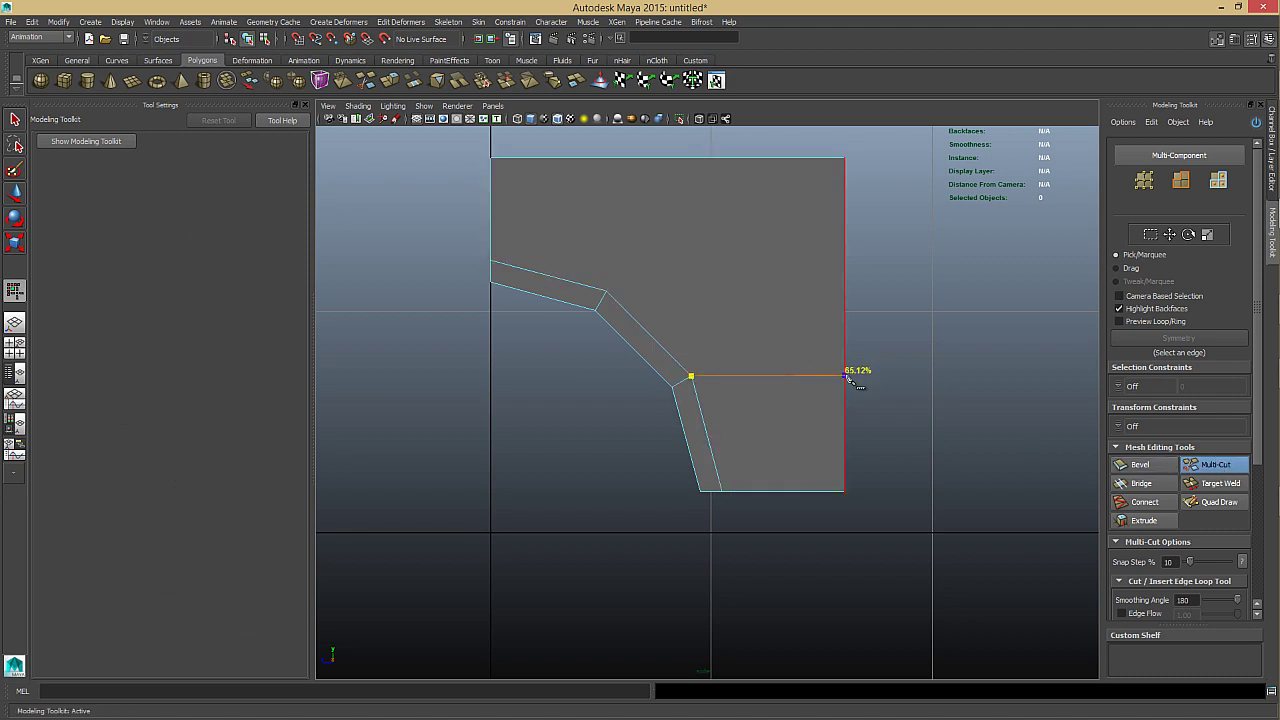
left_click(846, 377)
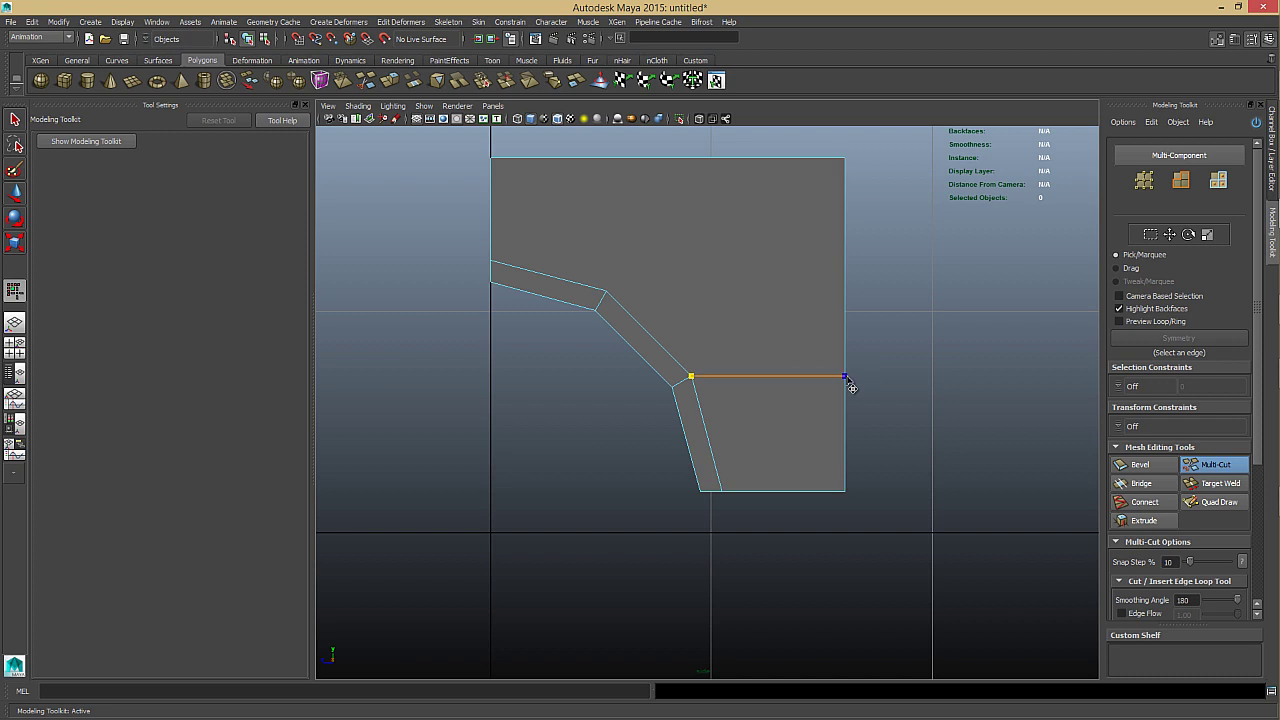
right_click(796, 384)
Cut a vertical edge from the upper outer corner of the arch band up to the half panel's top edge.
scroll(722, 319, "up", 1)
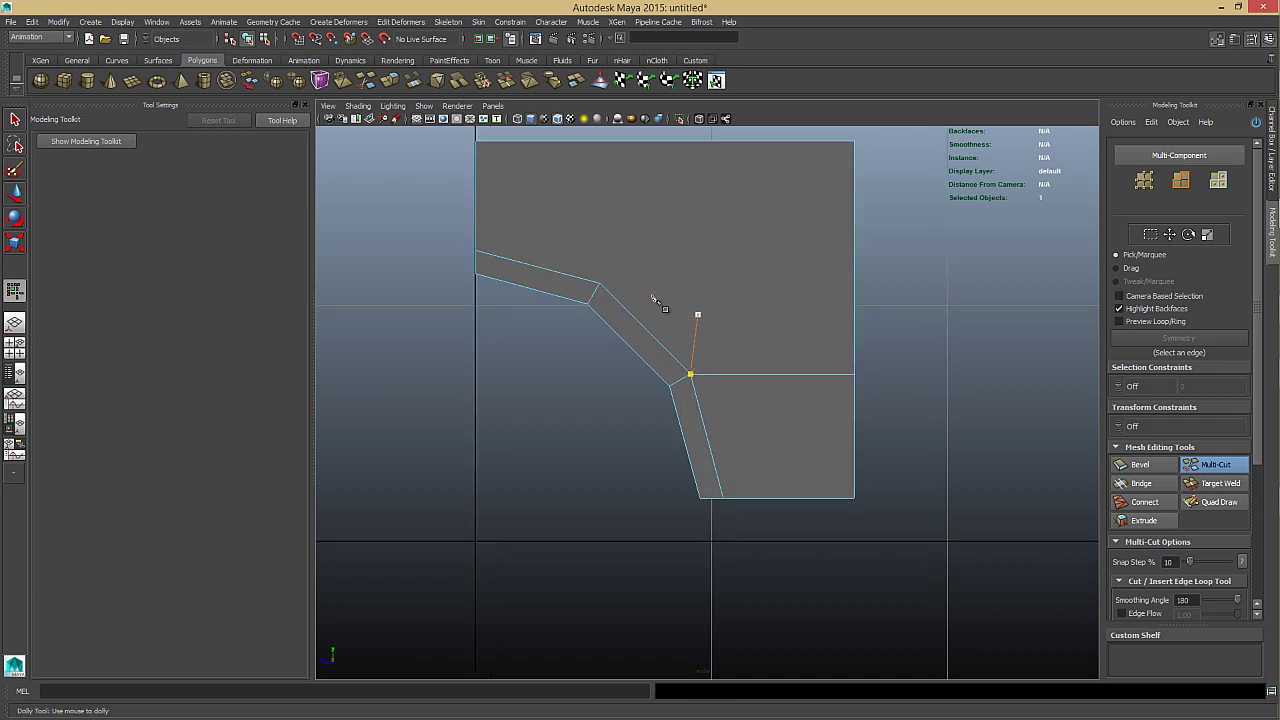
middle_click_drag(615, 278, 630, 302, "alt")
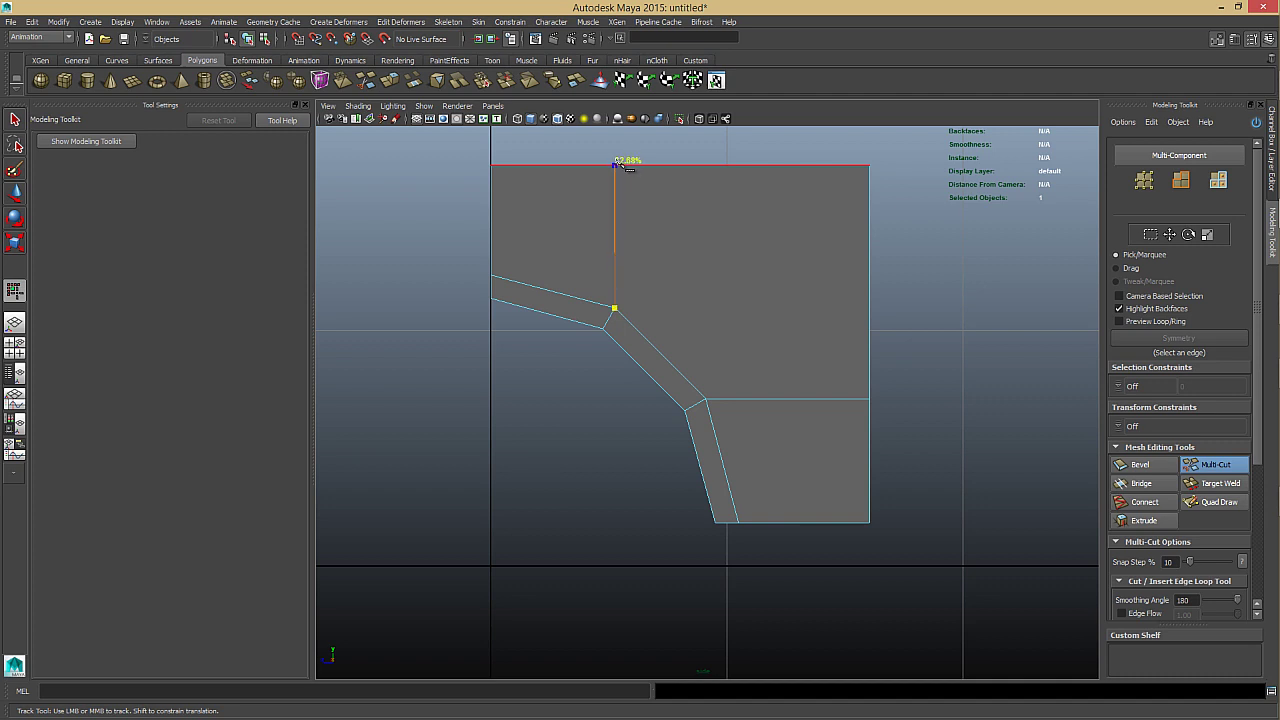
left_click(616, 164)
right_click(620, 164)
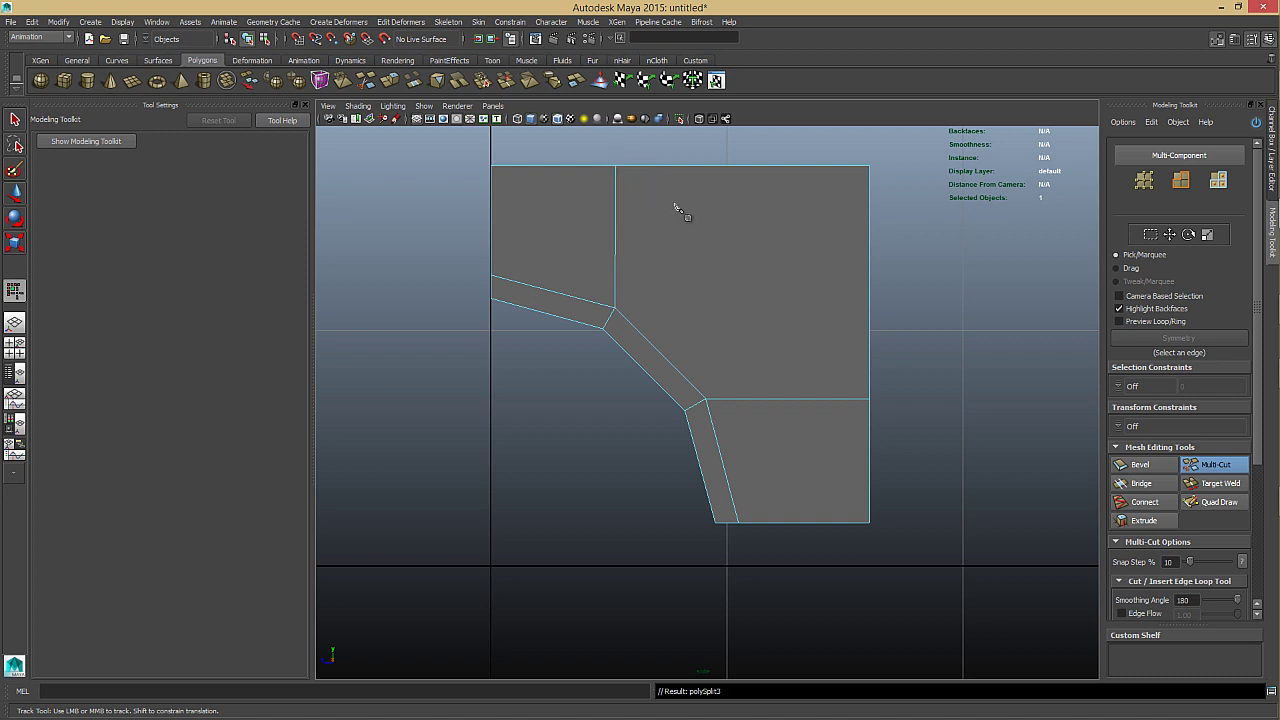
Preview the half panel smoothed in the perspective view, and return it to the unsmoothed display.
left_click(707, 399)
scroll(760, 290, "down", 5)
scroll(734, 357, "up", 1)
key("space")
left_click(734, 356)
mouse_move(734, 355)
left_mouse_down()
mouse_move(733, 337)
mouse_move(752, 360)
left_mouse_up()
key("q")
middle_click_drag(866, 250, 815, 300, "alt")
key("3")
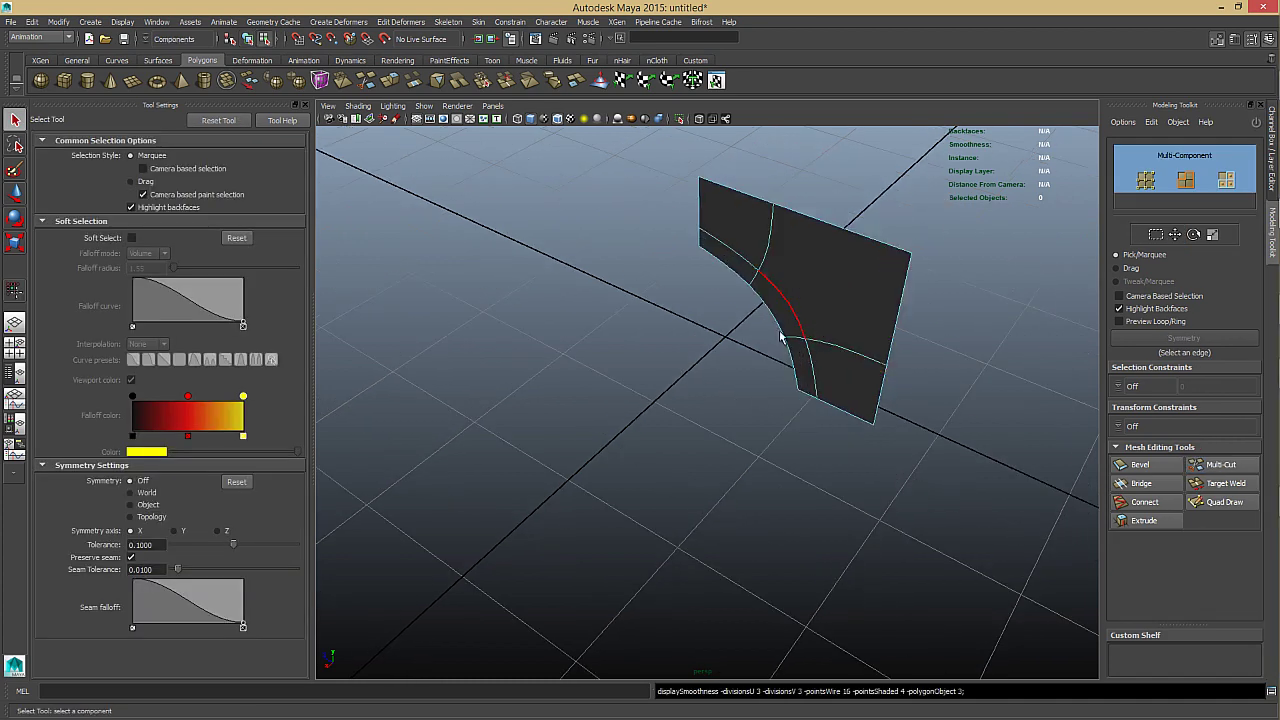
left_click_drag(786, 337, 869, 257, "alt")
key("F8")
left_click(851, 253)
key("1")
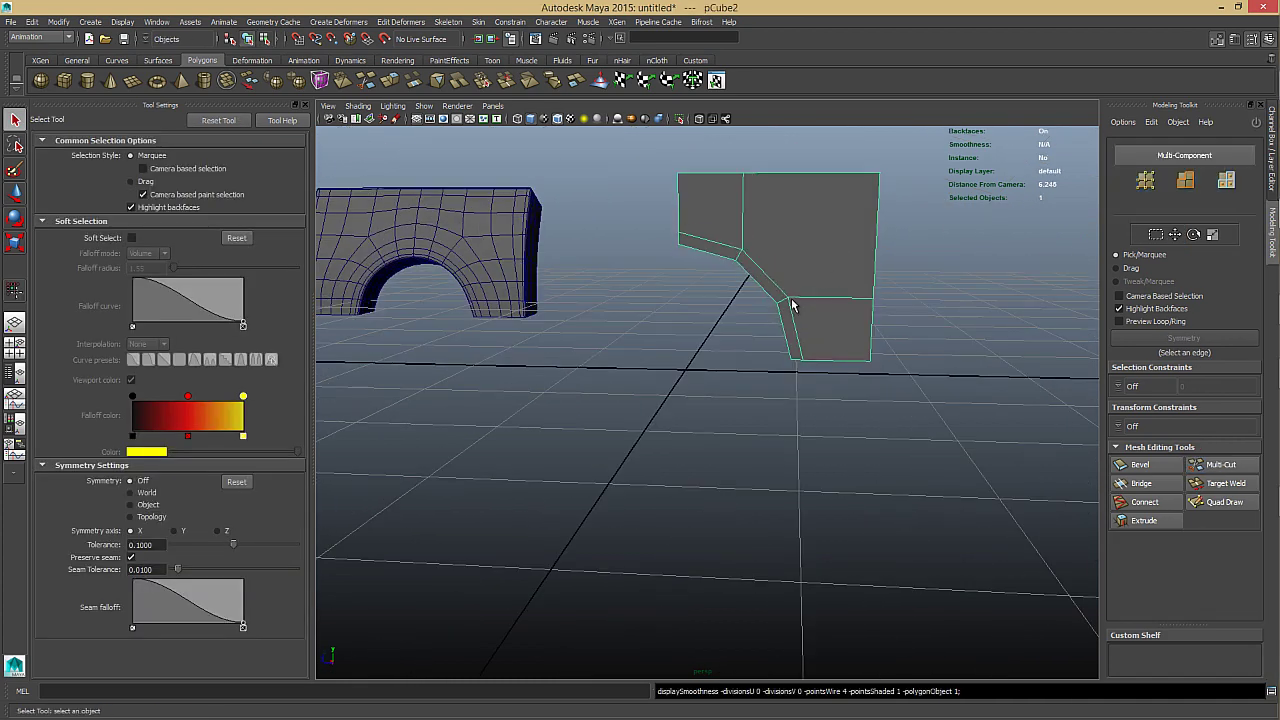
Cut an edge from the upper outer corner of the arch band across to the half panel's outer side.
key("y")
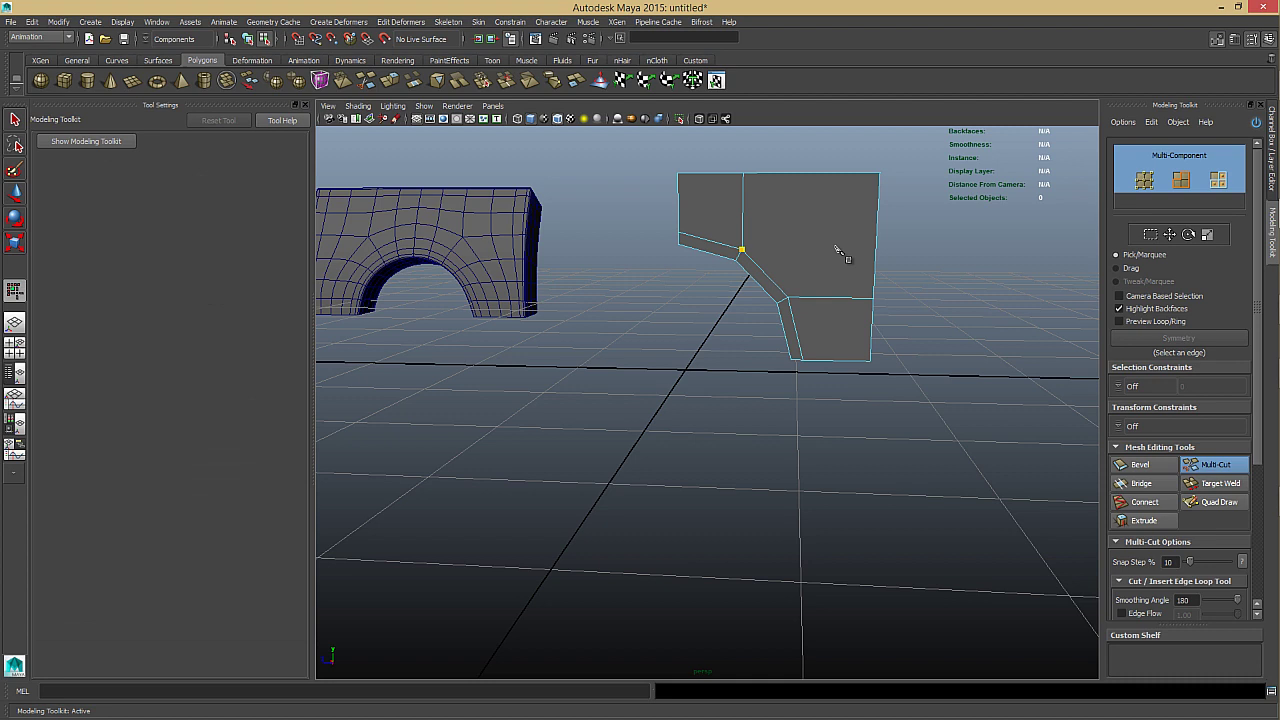
left_click(877, 246)
right_click(876, 254)
left_click_drag(903, 251, 889, 243, "alt")
Select the half panel as an object and snap its pivot to the top corner on the centre line.
key("w")
right_click_drag(842, 220, 816, 223)
left_click_drag(817, 223, 766, 307, "alt")
key("w")
right_click_drag(768, 305, 829, 260)
left_click(829, 260)
left_click_drag(829, 262, 785, 302, "alt")
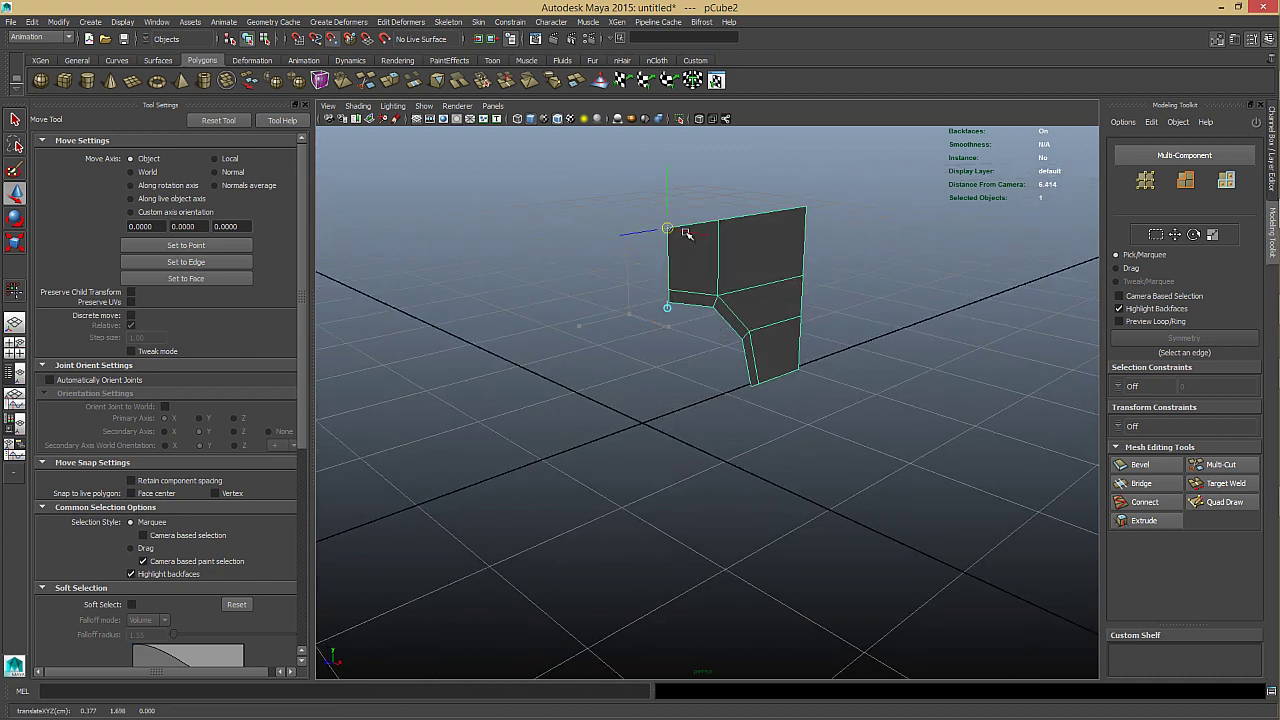
left_click_drag(700, 280, 700, 338, "alt")
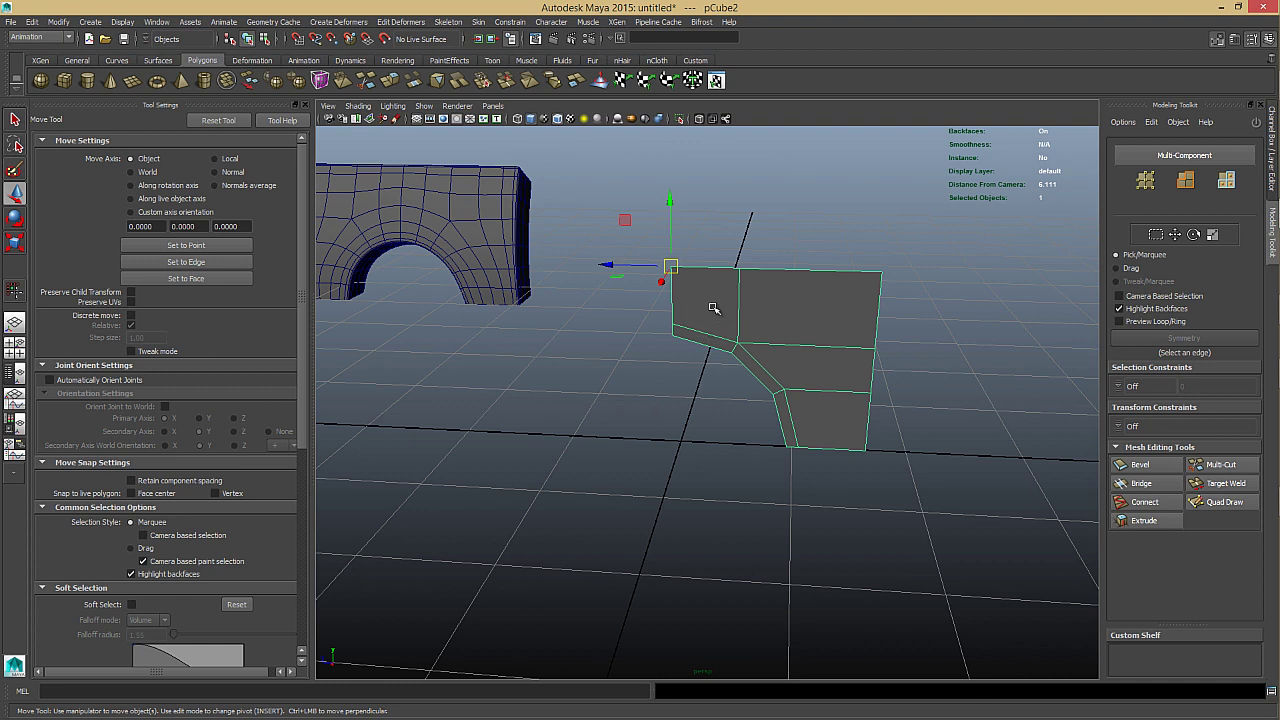
Check the axis orientation and mirror the half panel along +Z to form the complete arch.
right_click(713, 308, "shift")
right_click(718, 304, "shift")
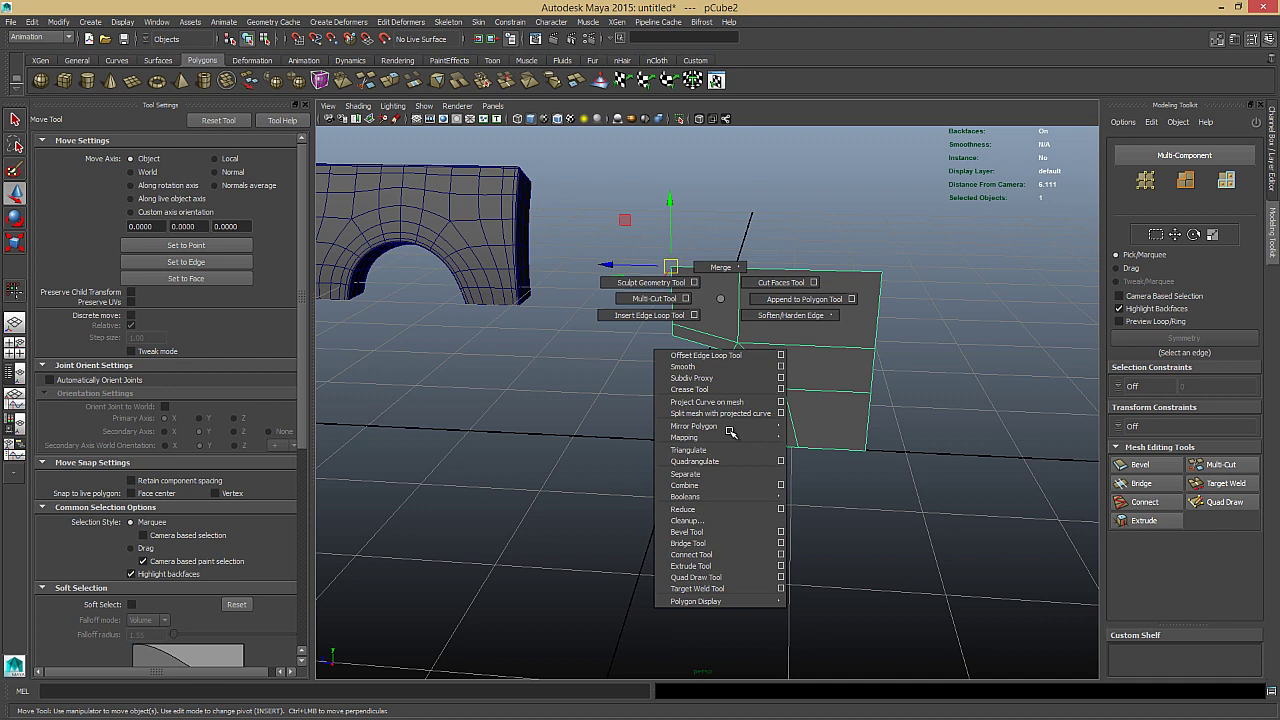
mouse_move(731, 426)
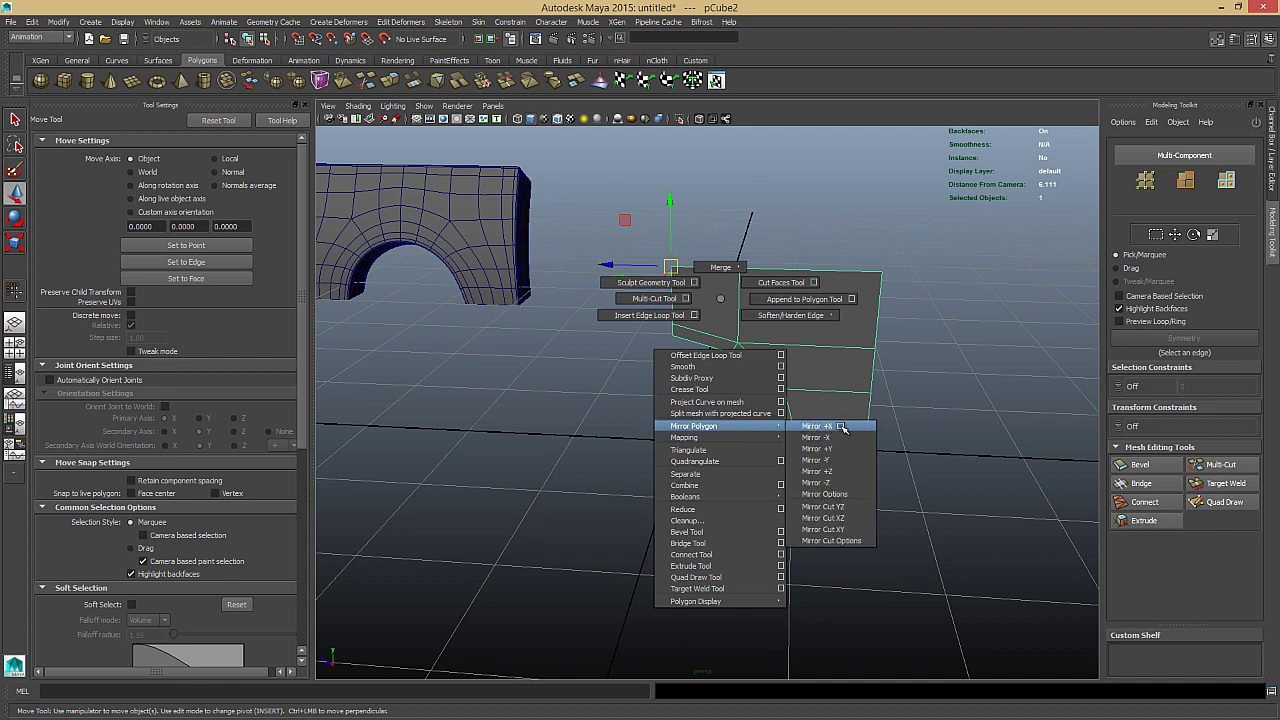
right_click_drag(837, 428, 722, 300, "shift")
left_click_drag(355, 632, 391, 665, "alt")
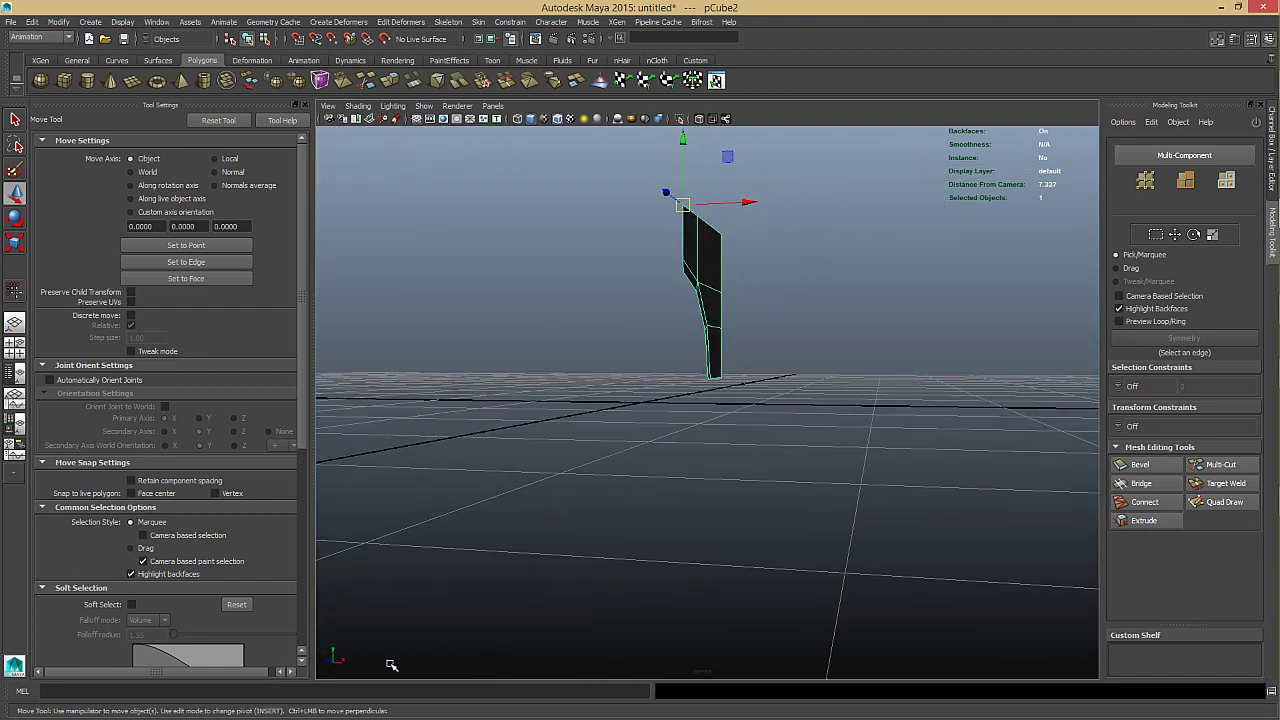
left_click_drag(545, 592, 425, 615, "alt")
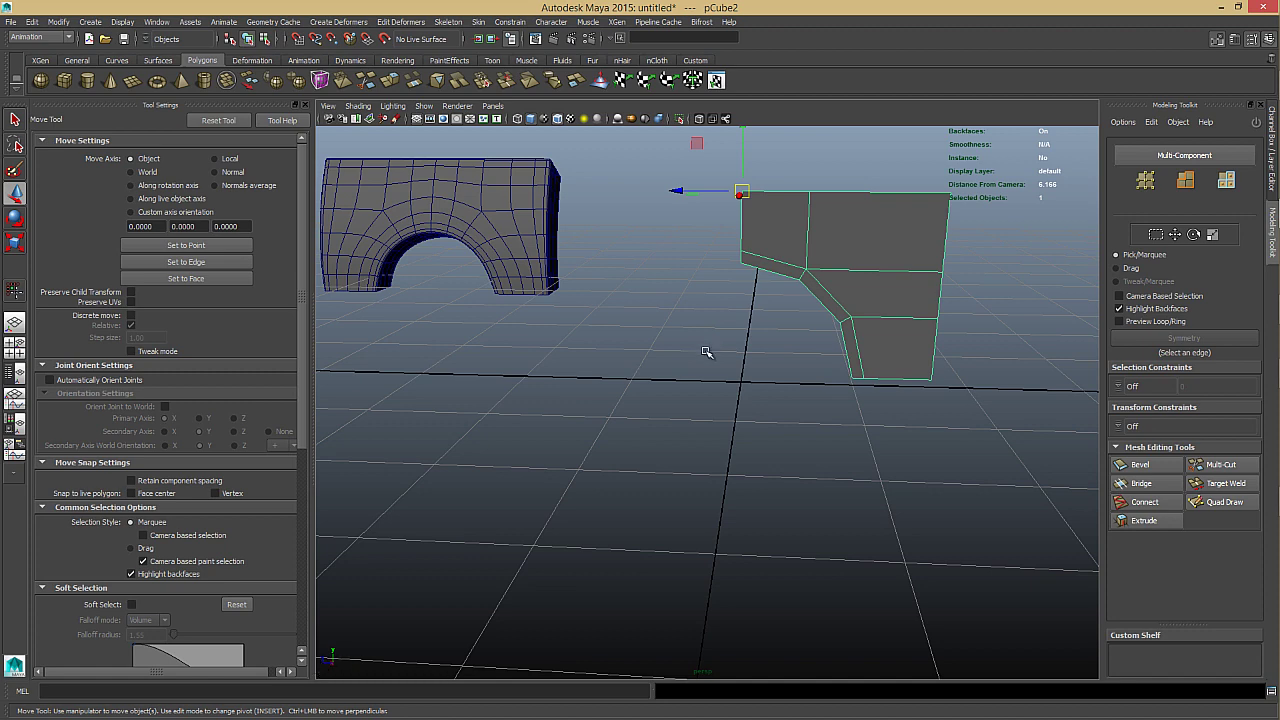
left_click_drag(706, 352, 732, 346, "alt")
right_click_drag(727, 283, 852, 455, "shift")
Examine the mirrored panel from several angles, especially the arch's peak where the two halves meet.
left_click_drag(794, 369, 754, 351, "alt")
scroll(750, 356, "up", 4)
middle_click_drag(744, 358, 714, 411, "alt")
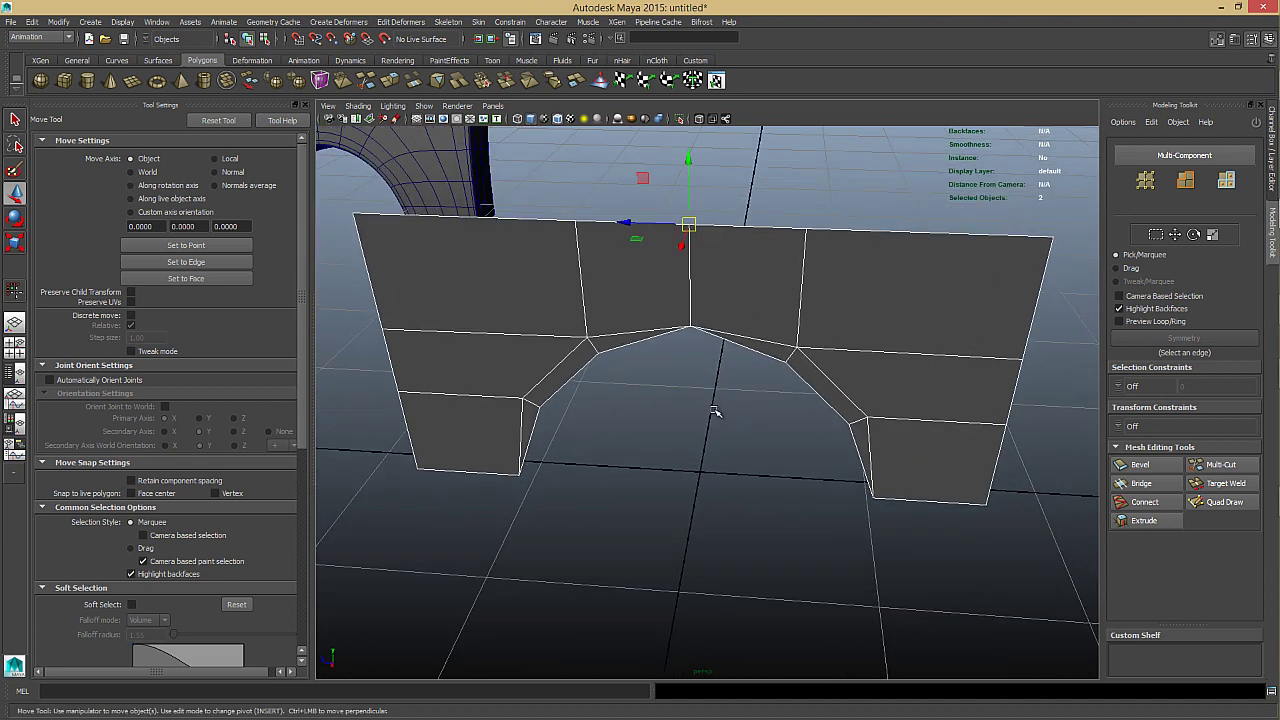
left_click_drag(714, 411, 663, 289, "alt")
scroll(870, 352, "up", 5)
middle_click_drag(877, 355, 882, 400, "alt")
middle_click_drag(756, 372, 757, 403, "alt")
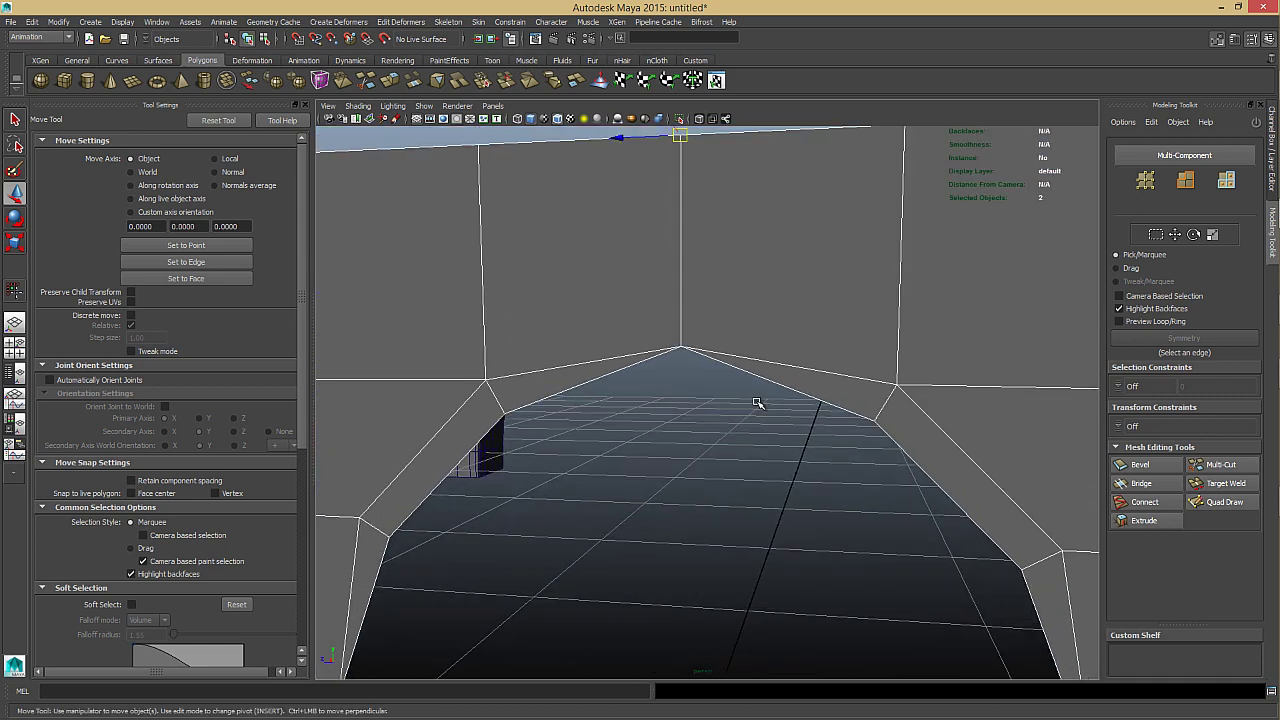
left_click_drag(753, 386, 767, 372, "alt")
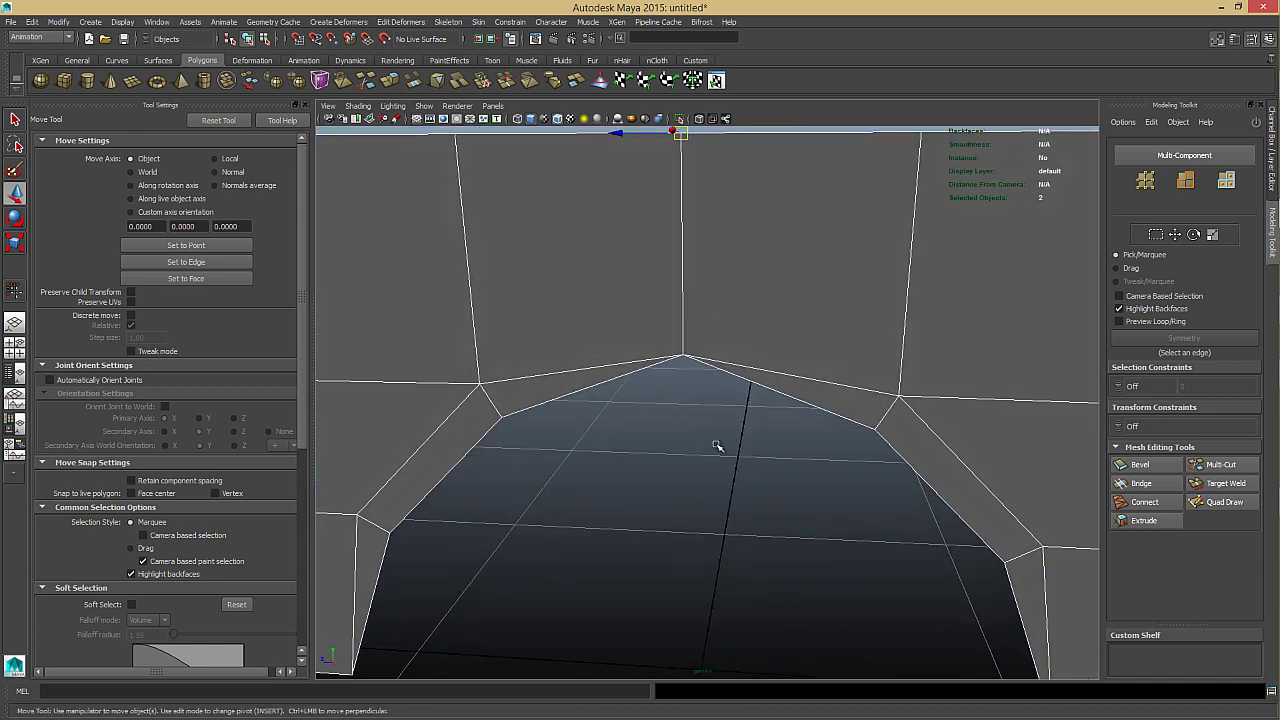
left_click_drag(716, 446, 690, 444, "alt")
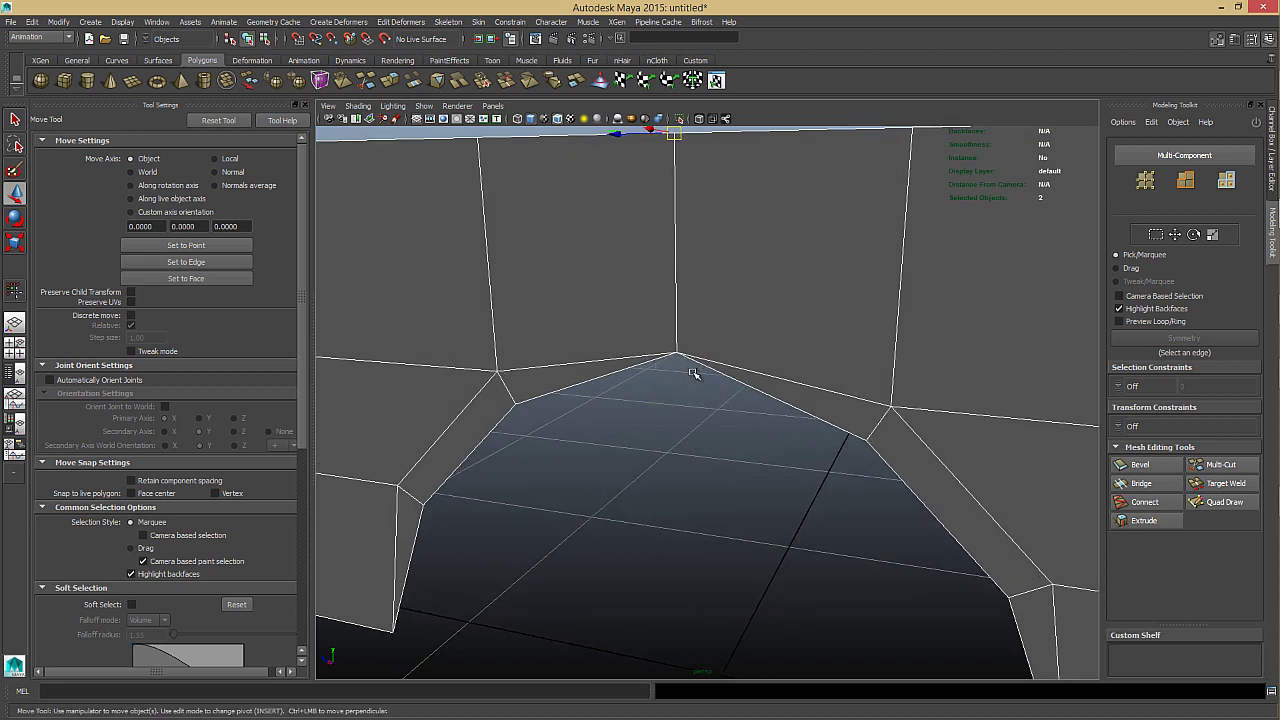
left_click_drag(696, 363, 702, 362, "alt")
Set the mirror operation's Merge Threshold to 0.010.
key("ctrl+a")
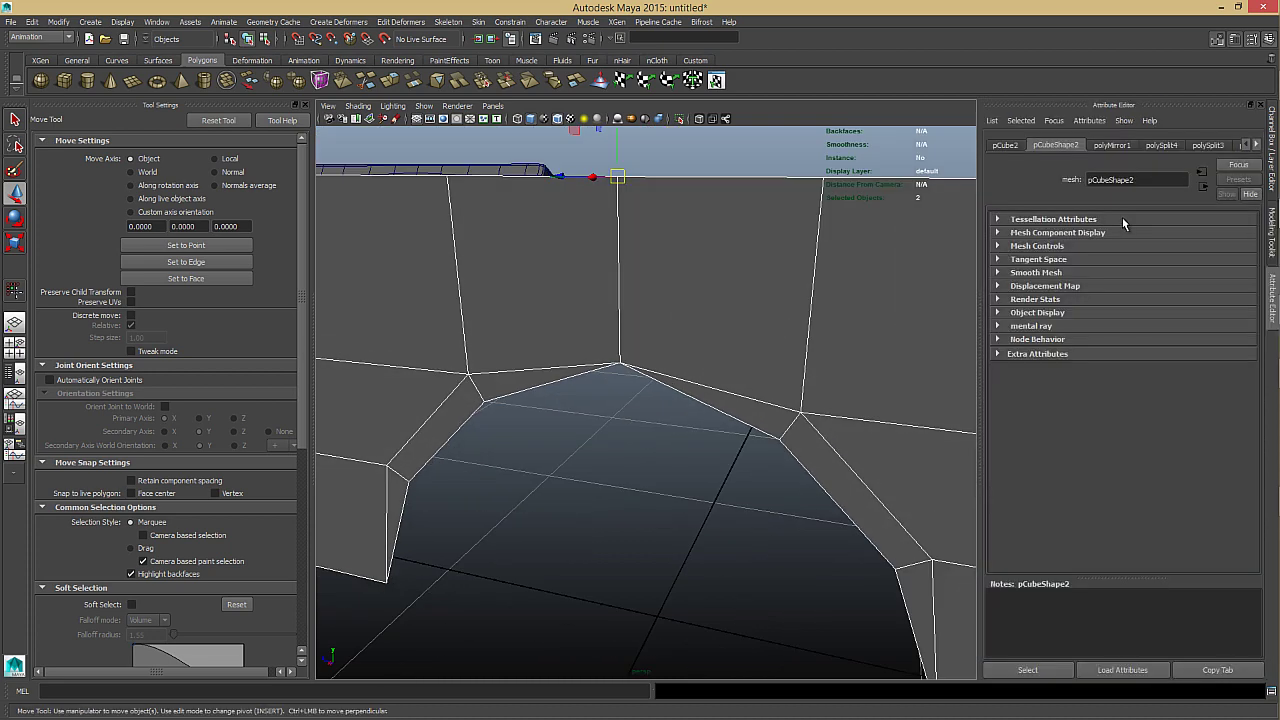
left_click(1112, 146)
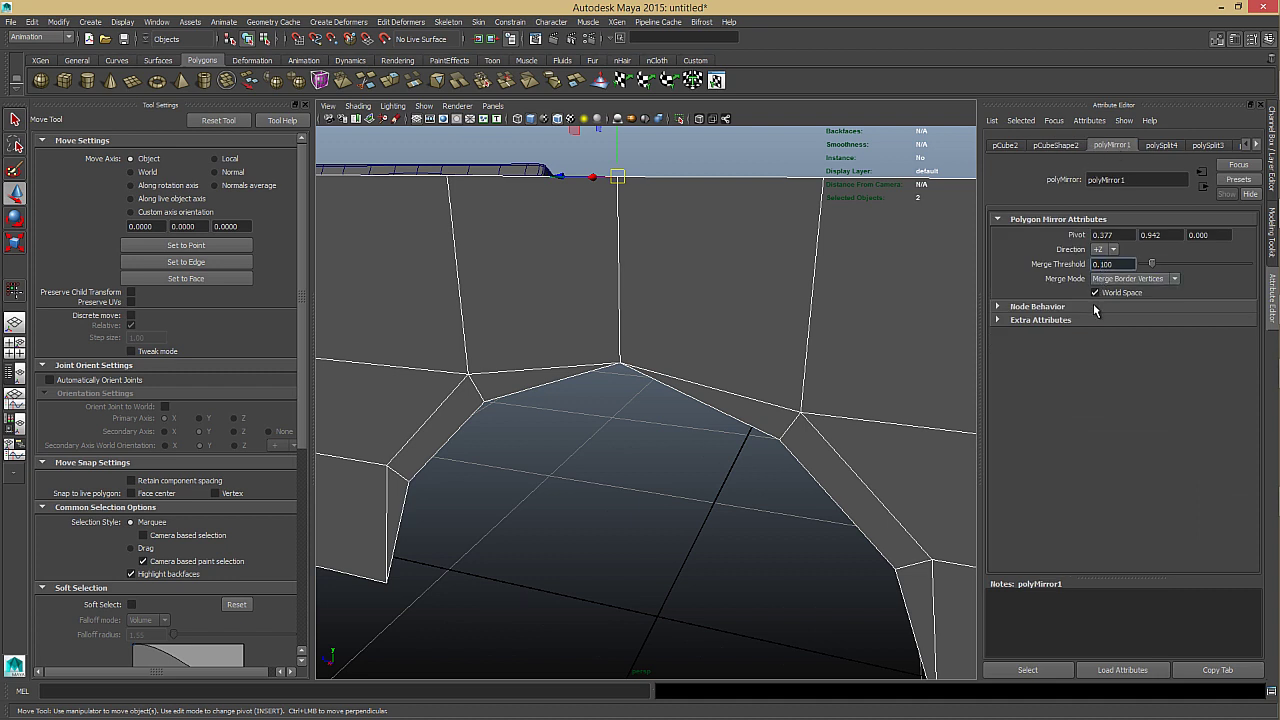
type("0")
key("Return")
scroll(656, 386, "down", 3)
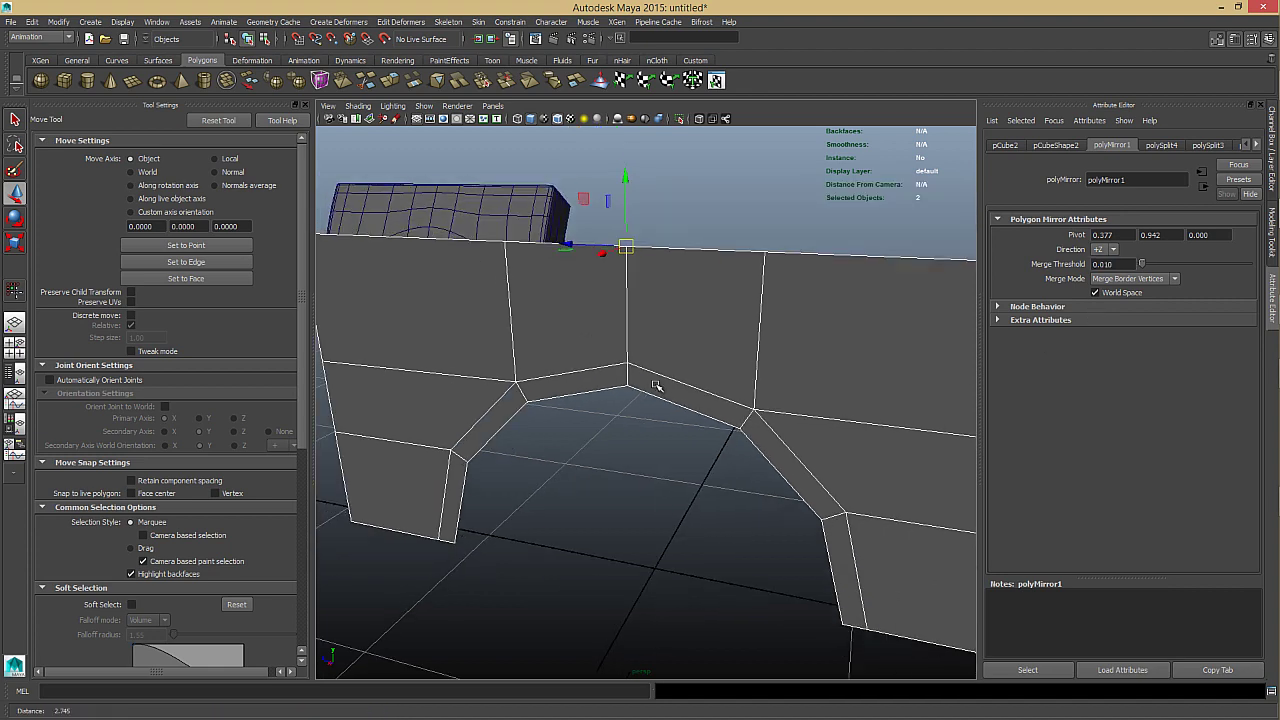
Preview the mirrored arch panel smoothed, and switch it back to the unsmoothed display.
key("3")
left_click(641, 491)
left_click_drag(717, 463, 791, 422, "alt")
left_click(717, 446)
key("1")
Insert support edge loops close to both outer sides and the top edge of the arch panel.
mouse_move(793, 421)
right_mouse_down("alt")
mouse_move(772, 409)
mouse_move(787, 416)
right_mouse_up("alt")
right_click_drag(896, 397, 870, 437, "shift")
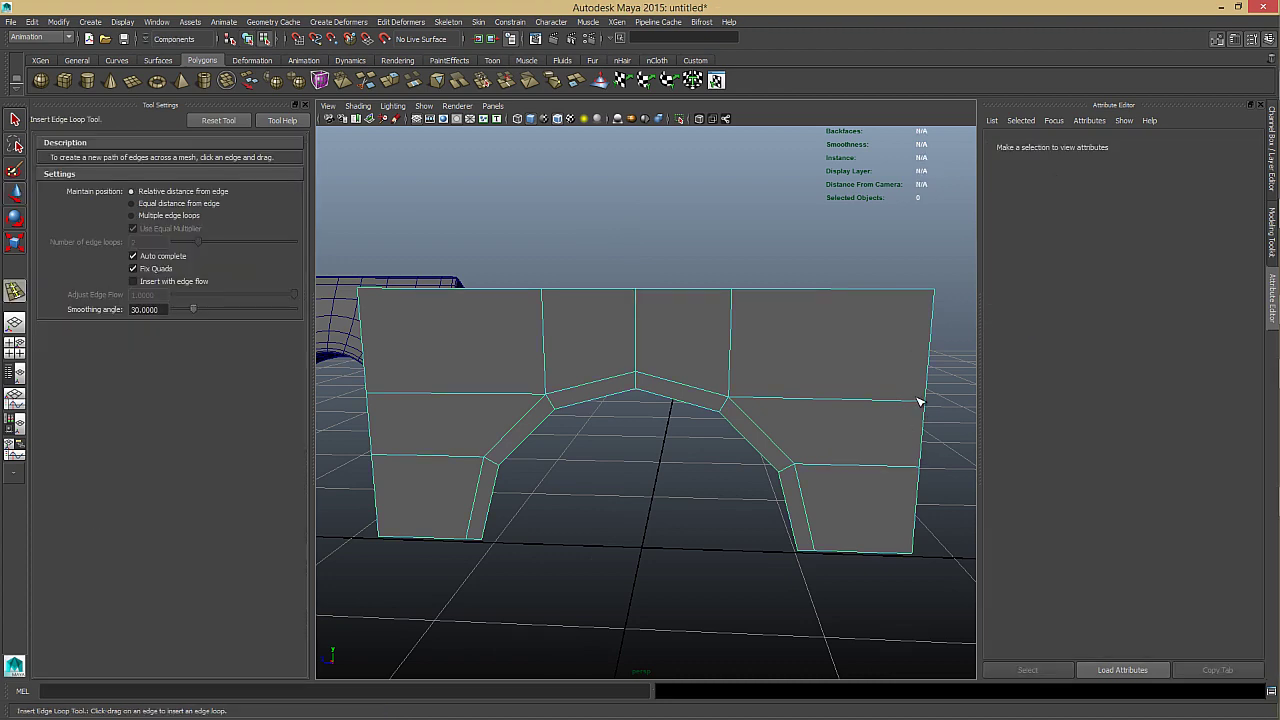
left_click(920, 402)
mouse_move(871, 429)
left_mouse_down("alt")
mouse_move(826, 423)
mouse_move(850, 434)
left_mouse_up("alt")
middle_click_drag(850, 434, 871, 417, "alt")
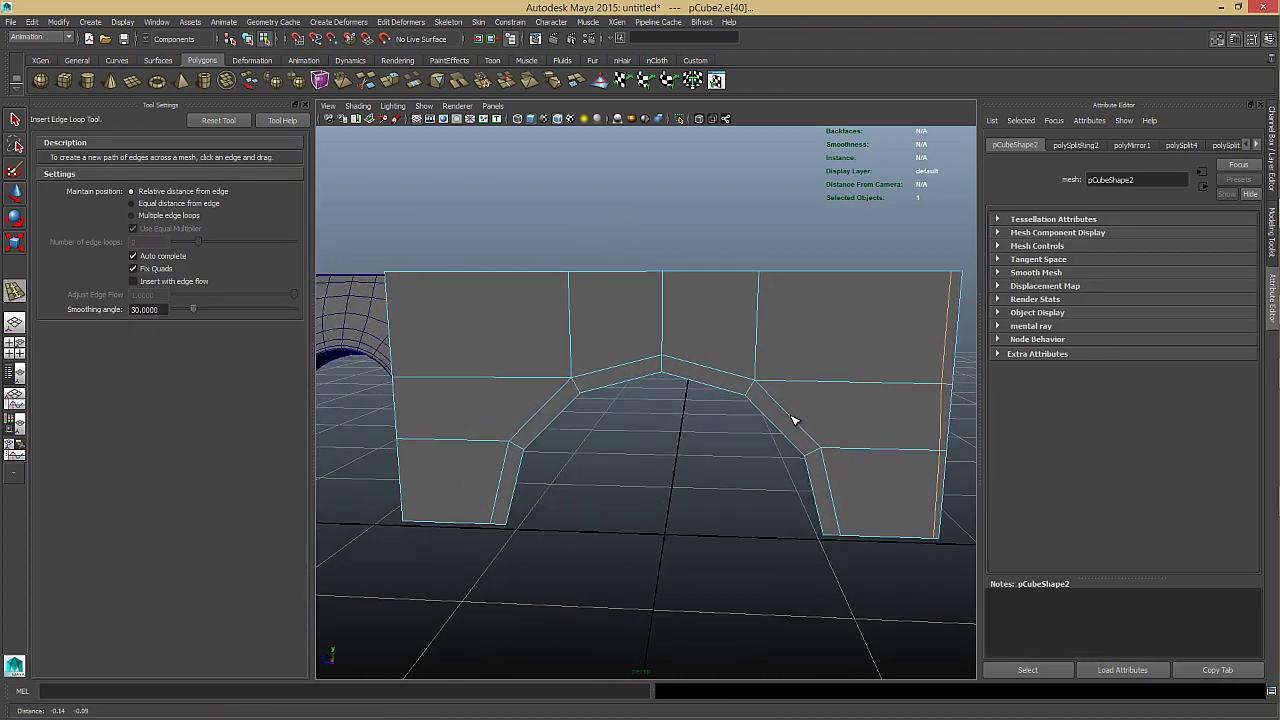
left_click(407, 378)
left_click(575, 282)
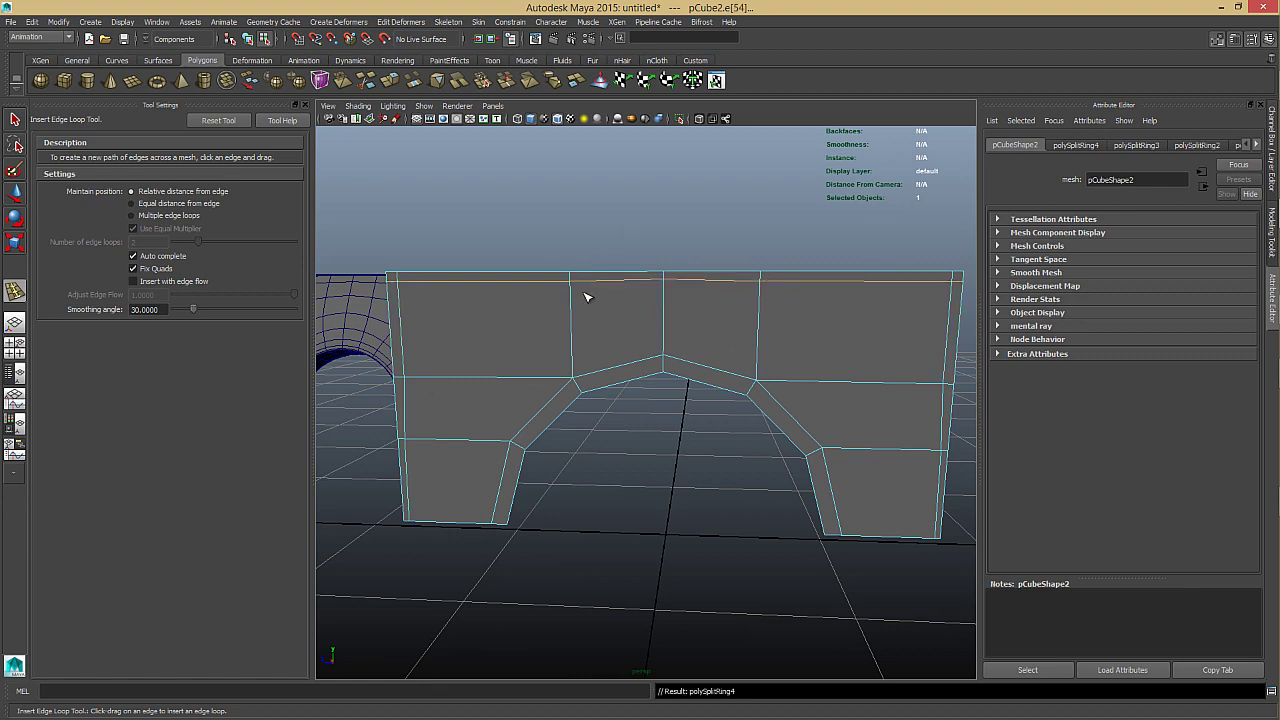
key("3")
key("1")
key("w")
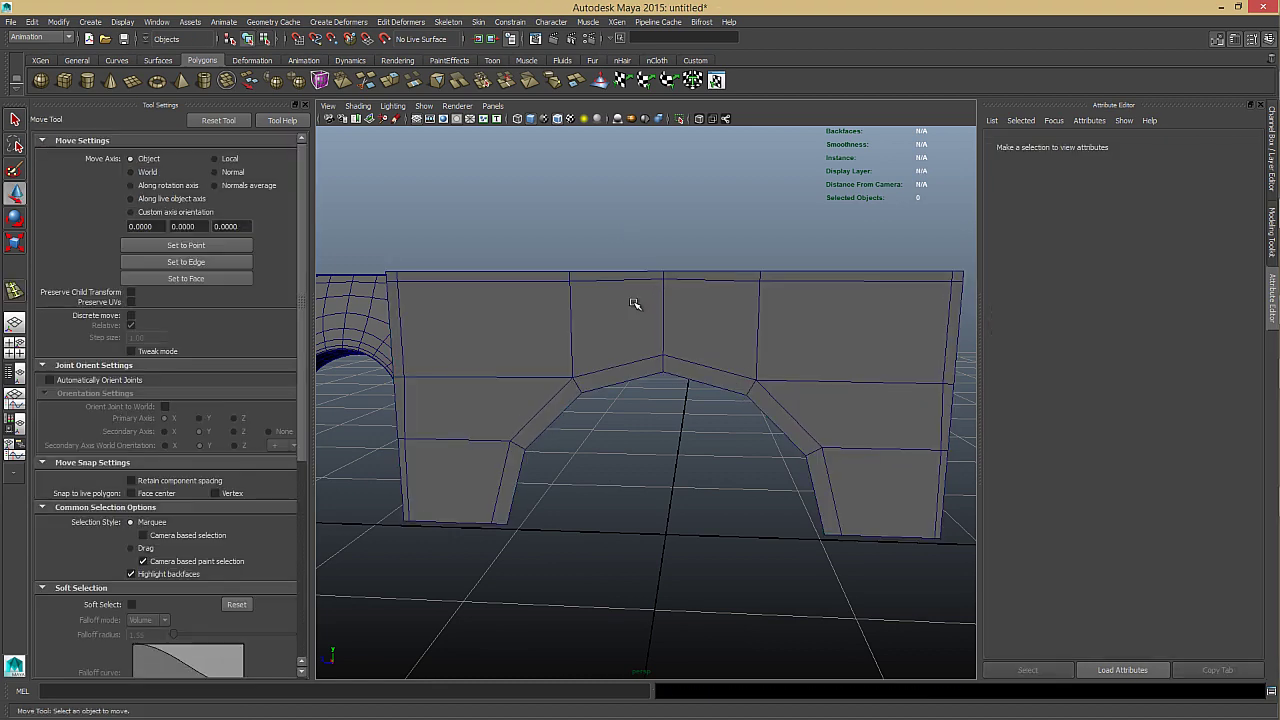
Select all faces of the arch panel and extrude them by about 0.349 to give the panel thickness.
left_click(650, 310)
left_click_drag(651, 311, 617, 328, "alt")
right_click_drag(617, 328, 617, 357)
double_click(643, 350)
left_click_drag(648, 352, 605, 355, "alt")
right_click_drag(606, 322, 610, 382, "shift")
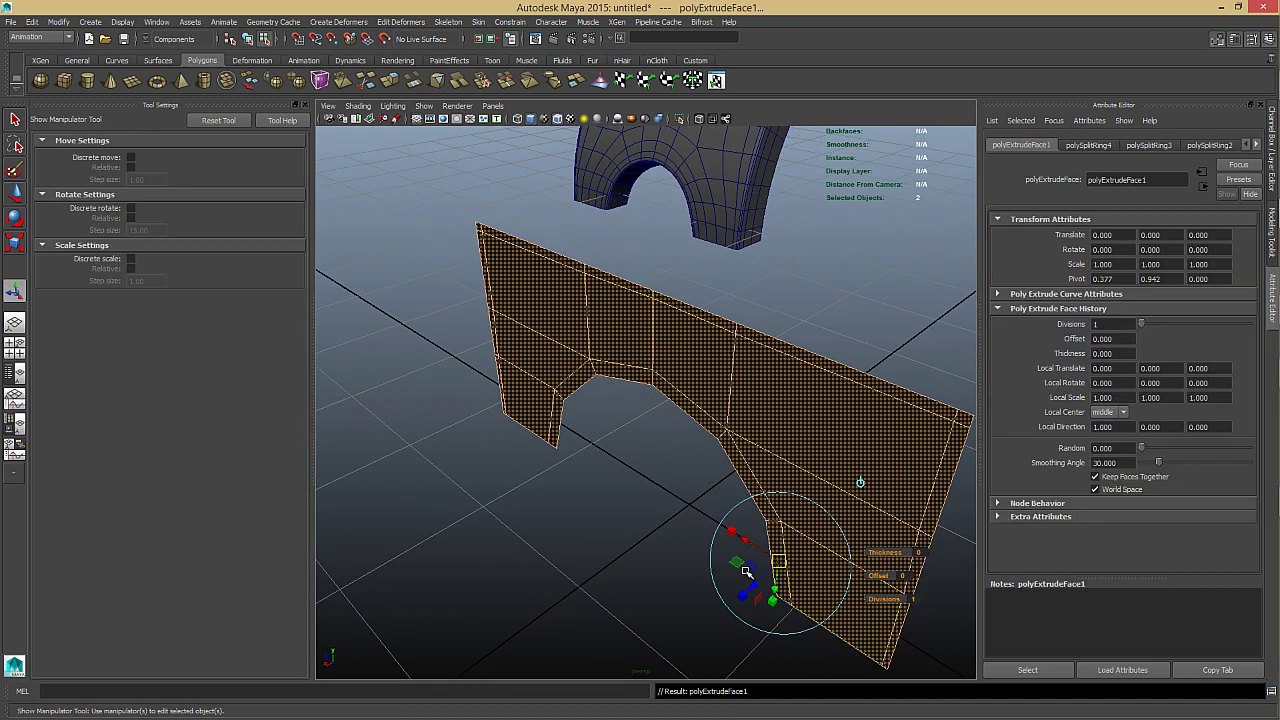
left_click_drag(752, 582, 672, 590)
key("ctrl+z")
left_click_drag(769, 568, 656, 597)
left_click_drag(780, 400, 637, 391, "alt")
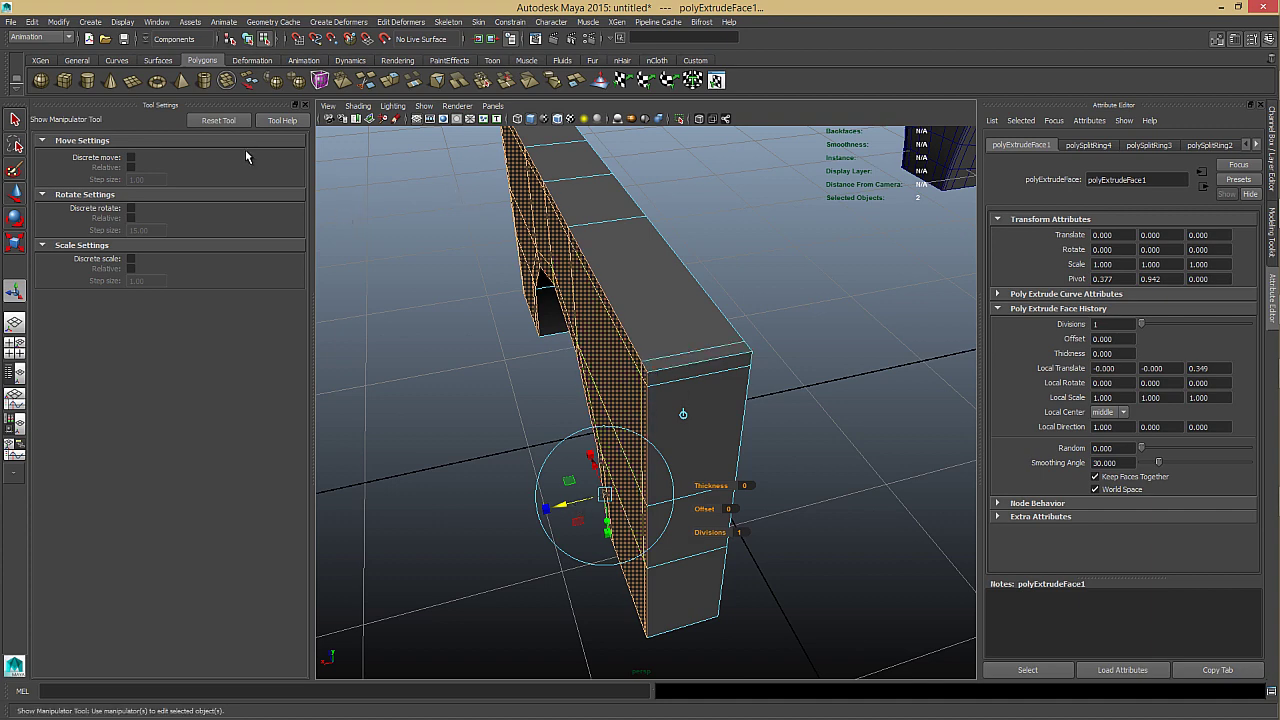
Switch to the Polygons menu set and dismiss the stray Ginger window.
key("F3")
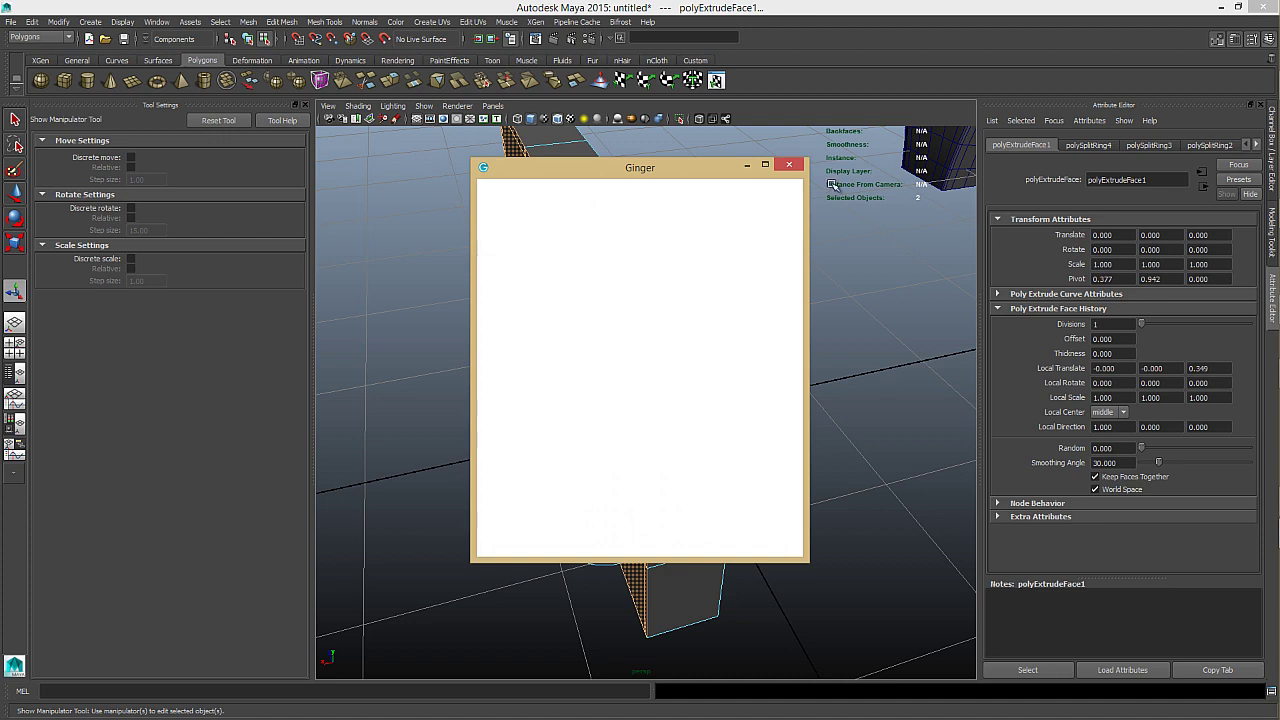
left_click(793, 166)
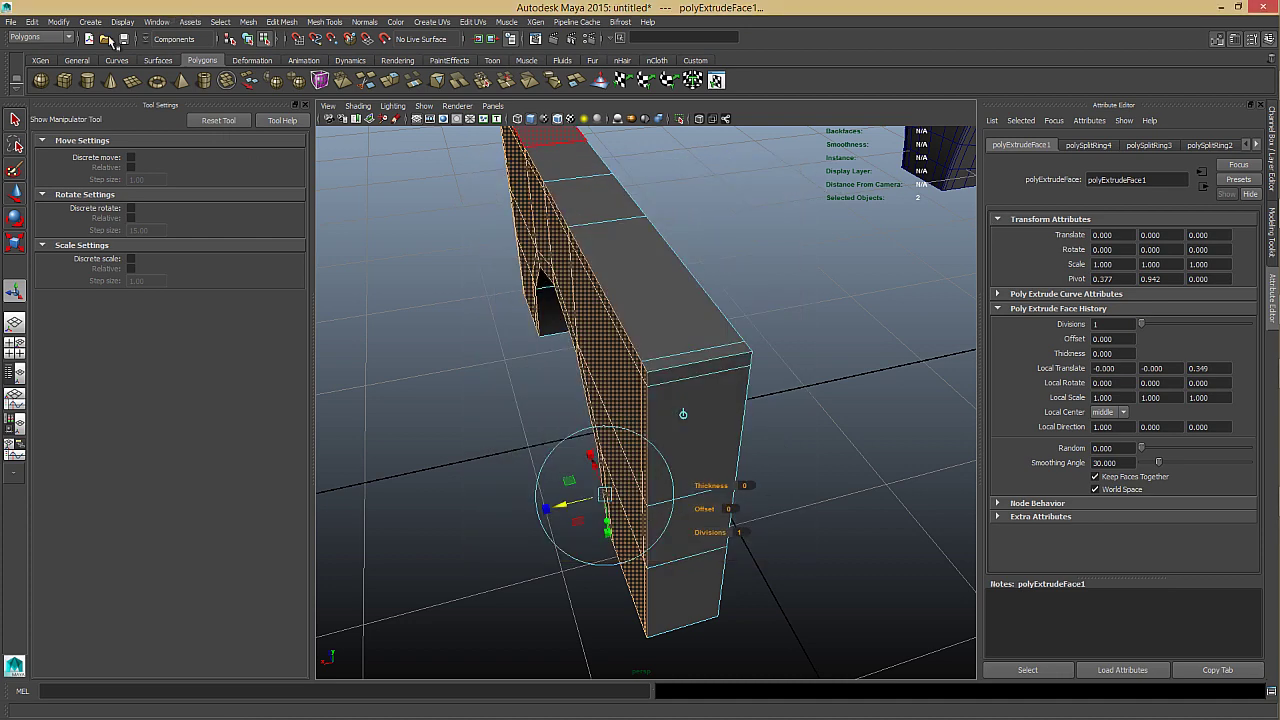
left_click(364, 22)
Insert support edge loops around the panel's thickness, close to the front and back faces.
mouse_move(628, 391)
left_mouse_down("alt")
mouse_move(660, 363)
mouse_move(638, 377)
left_mouse_up("alt")
right_click_drag(669, 342, 711, 303)
key("g")
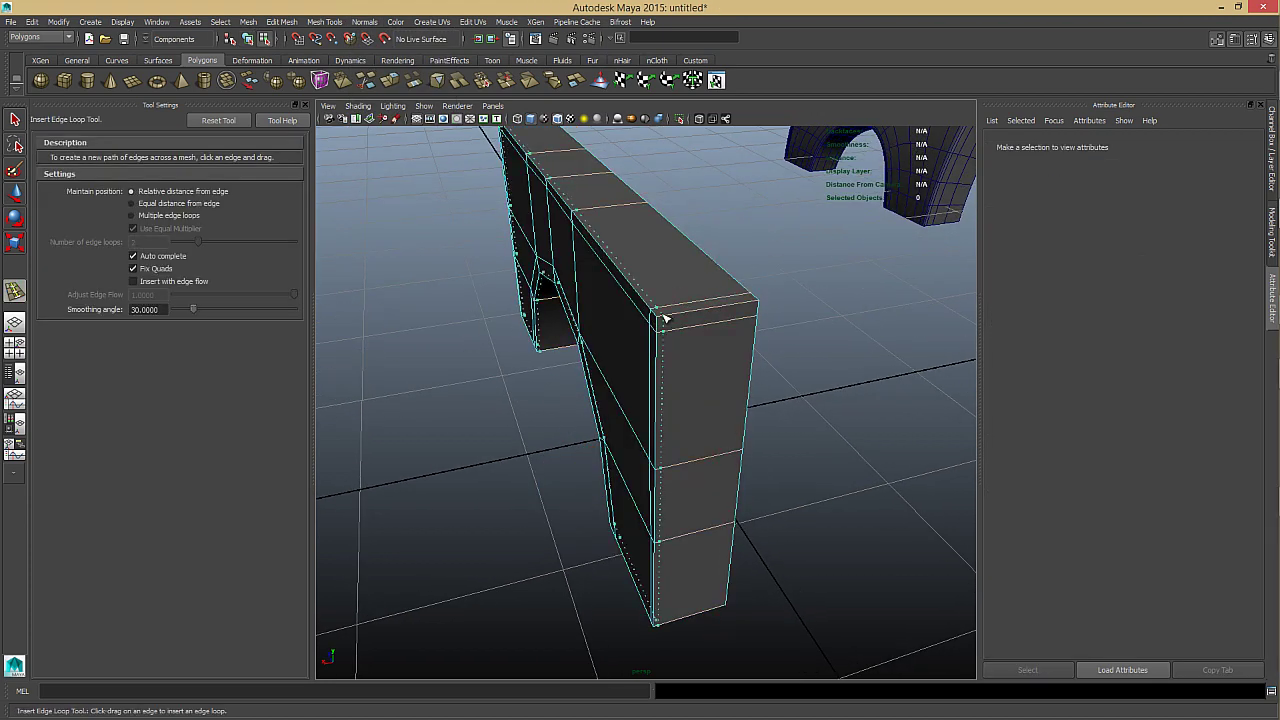
left_click(664, 318)
left_click_drag(731, 314, 587, 354, "alt")
left_click_drag(588, 358, 634, 314, "alt")
Preview the thickened arch panel smoothed and inspect its outer edges and corners.
key("w")
key("F8")
key("3")
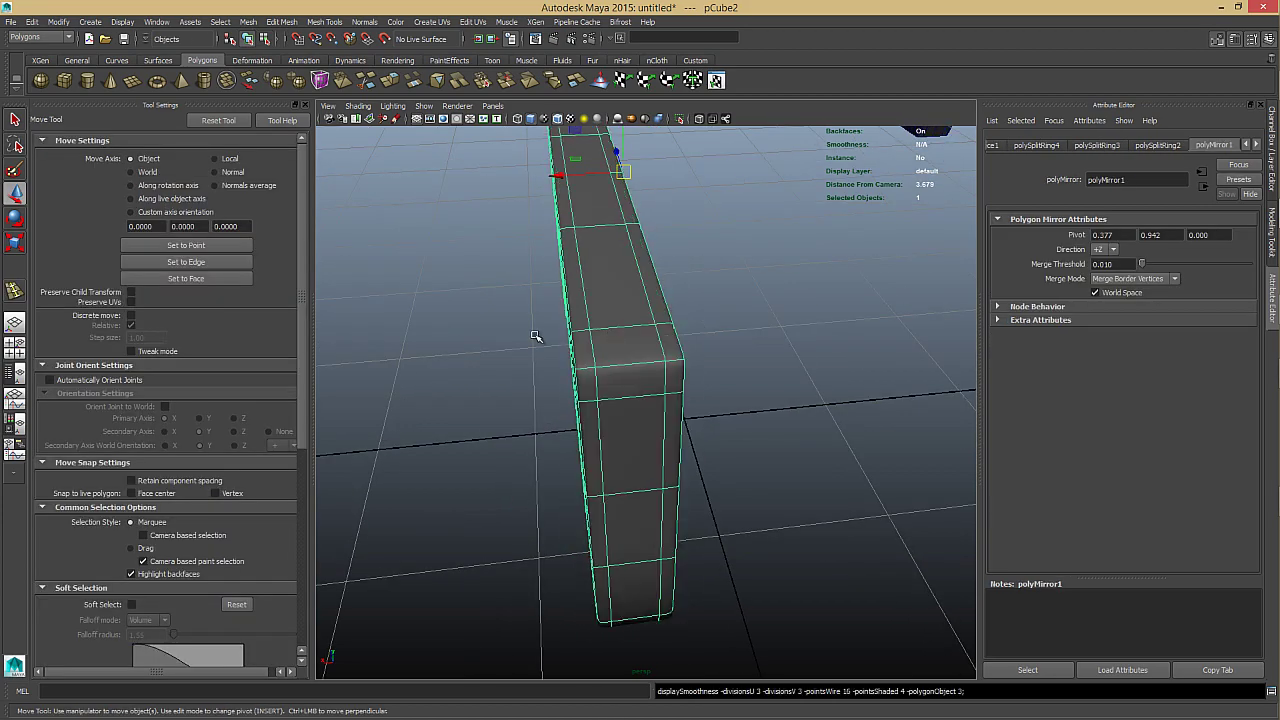
left_click_drag(535, 336, 702, 302, "alt")
left_click(640, 381)
scroll(638, 378, "down", 2)
left_click_drag(598, 330, 760, 455, "alt")
middle_click_drag(760, 455, 736, 624, "alt")
Frame the finished reference arch and inspect its topology for comparison with the new panel.
left_click(749, 232)
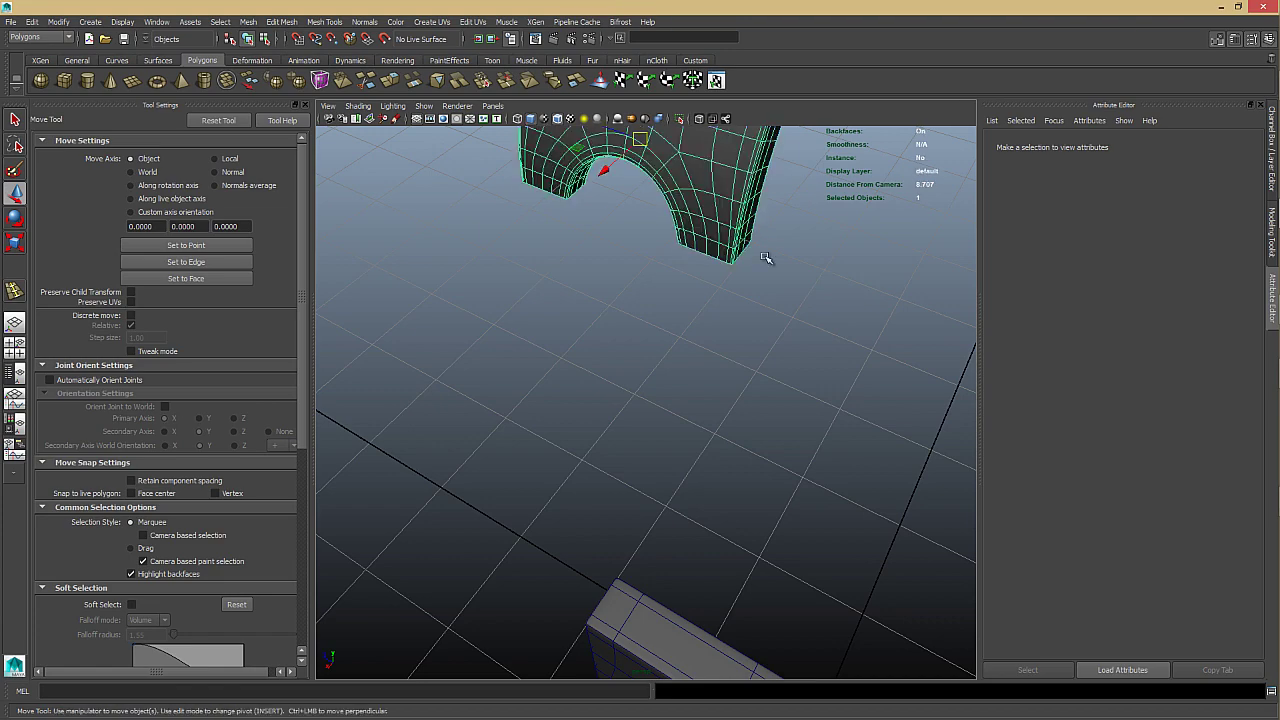
key("f")
left_click_drag(688, 416, 828, 362, "alt")
left_click(831, 394)
scroll(720, 417, "down", 2)
left_click_drag(704, 422, 791, 382, "alt")
Select the new arch panel and return it to the unsmoothed display.
left_click(743, 366)
key("1")
scroll(797, 394, "up", 4)
scroll(788, 391, "down", 2)
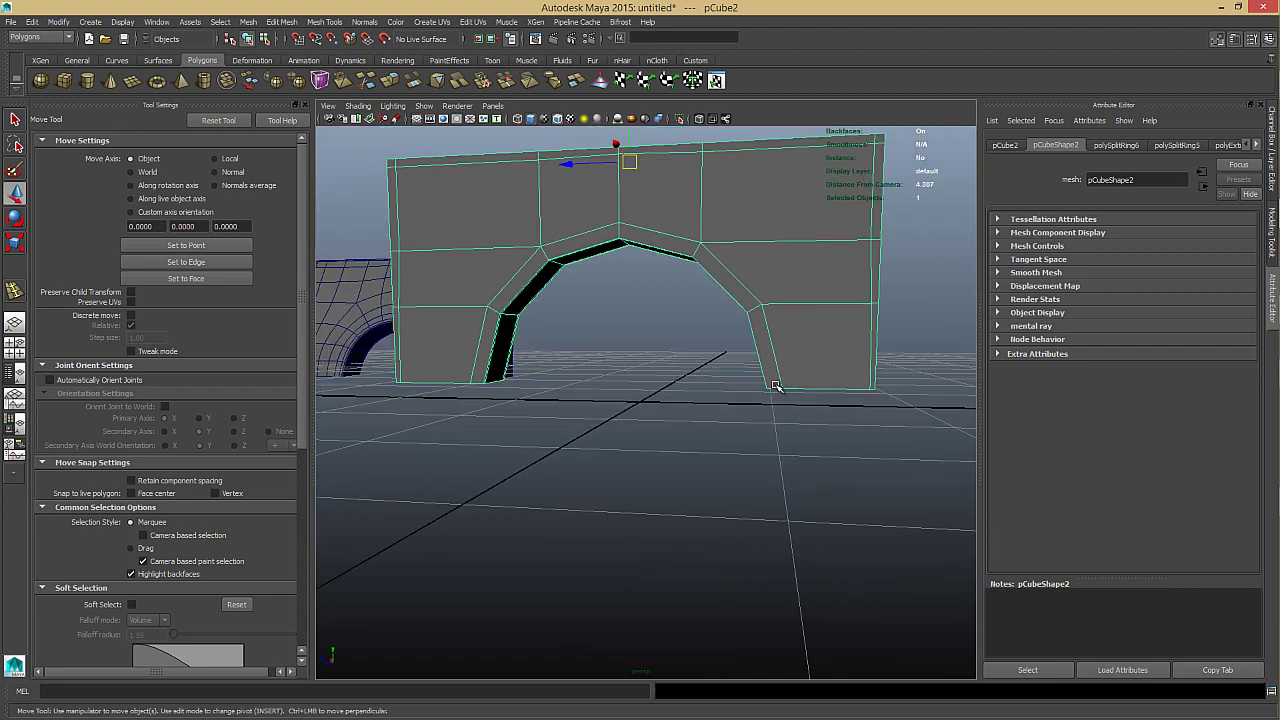
Insert a support edge loop close to the bottom edges of the arch panel's legs, then return to object mode.
key("g")
left_click(783, 384)
left_click_drag(495, 372, 557, 412, "alt")
key("w")
right_click_drag(577, 307, 606, 300)
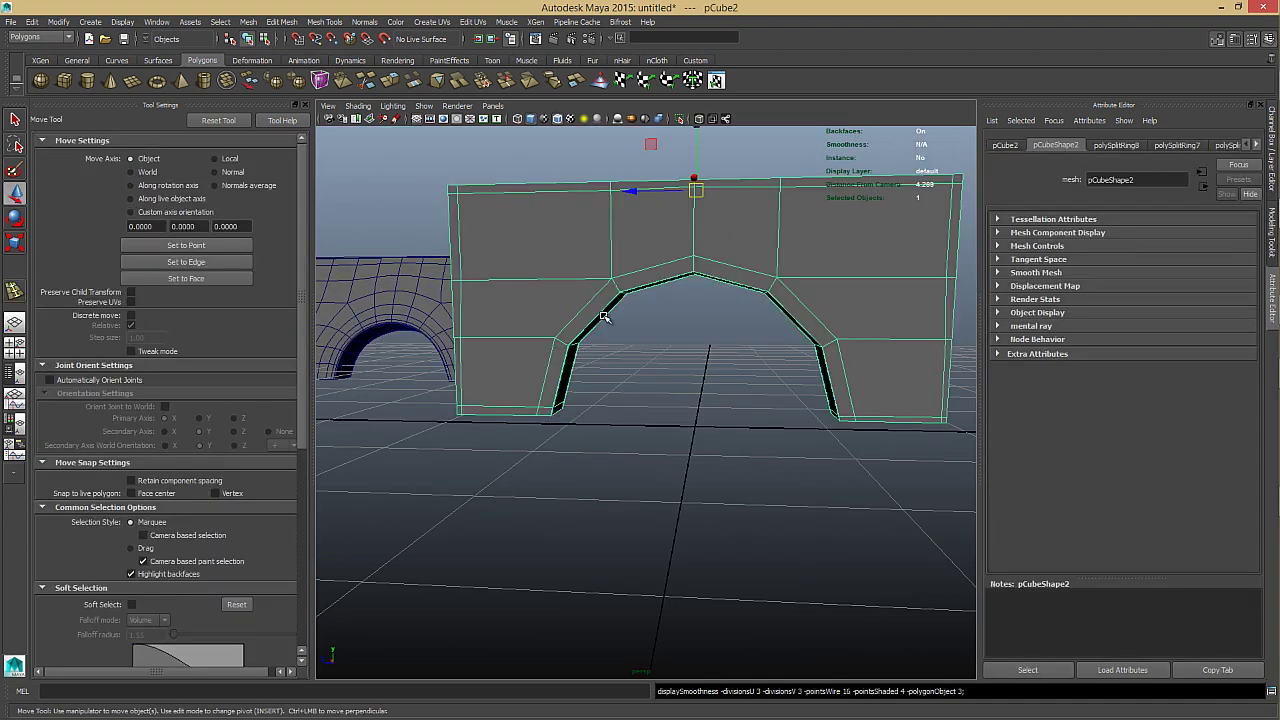
Preview the arch panel smoothed and inspect its corners and leg ends from above.
key("3")
left_click(673, 362)
left_click_drag(676, 361, 705, 354, "alt")
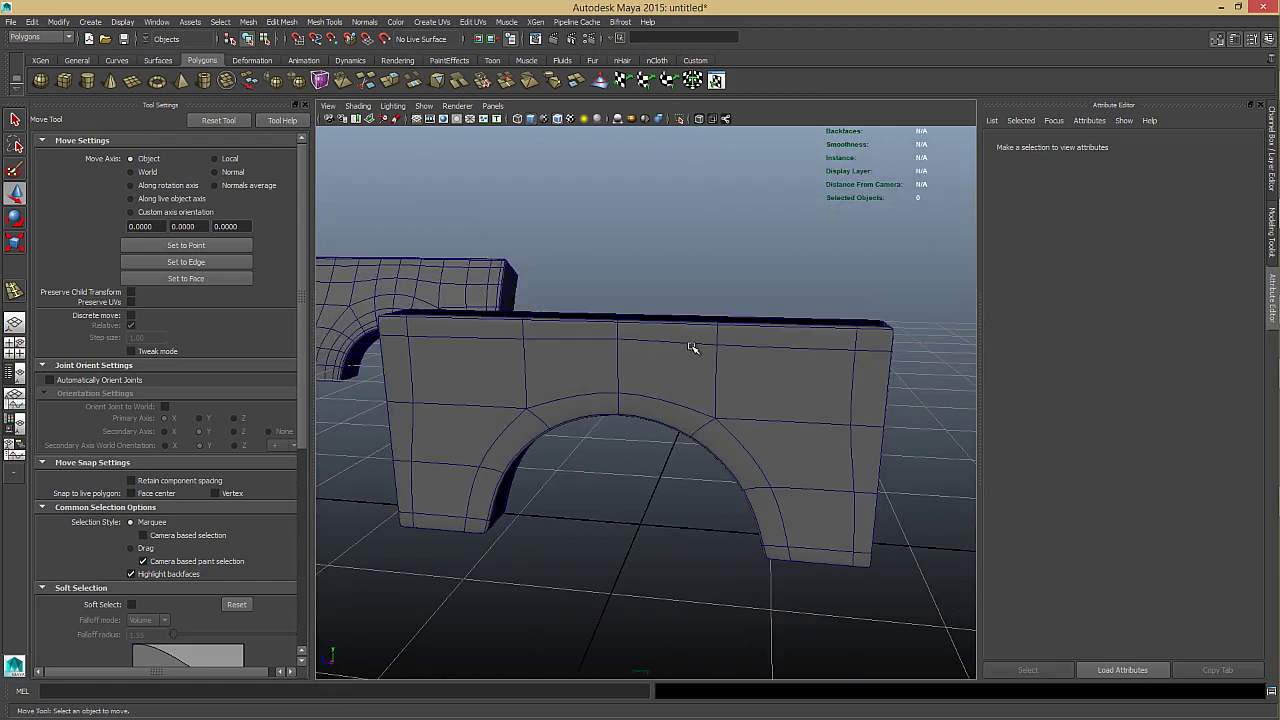
Return the arch panel to its unsmoothed display and apply Smooth to subdivide its mesh.
left_click(692, 358)
key("1")
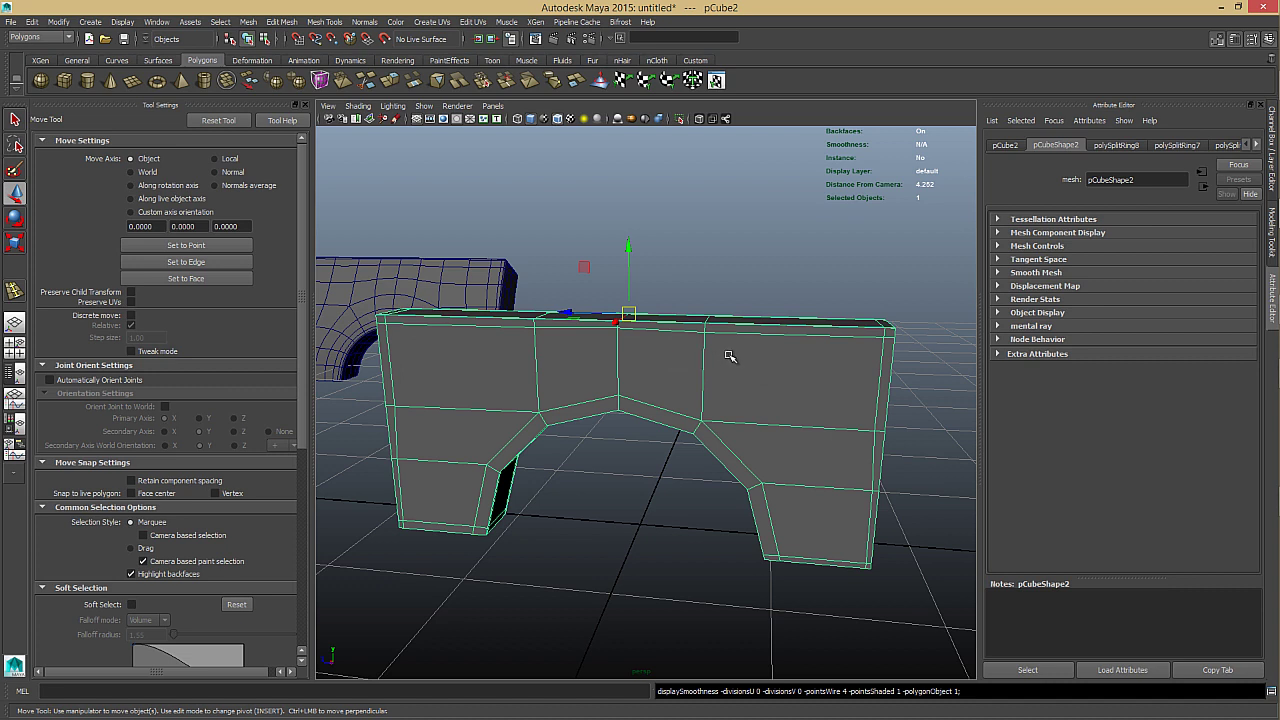
right_click_drag(730, 356, 731, 397, "shift")
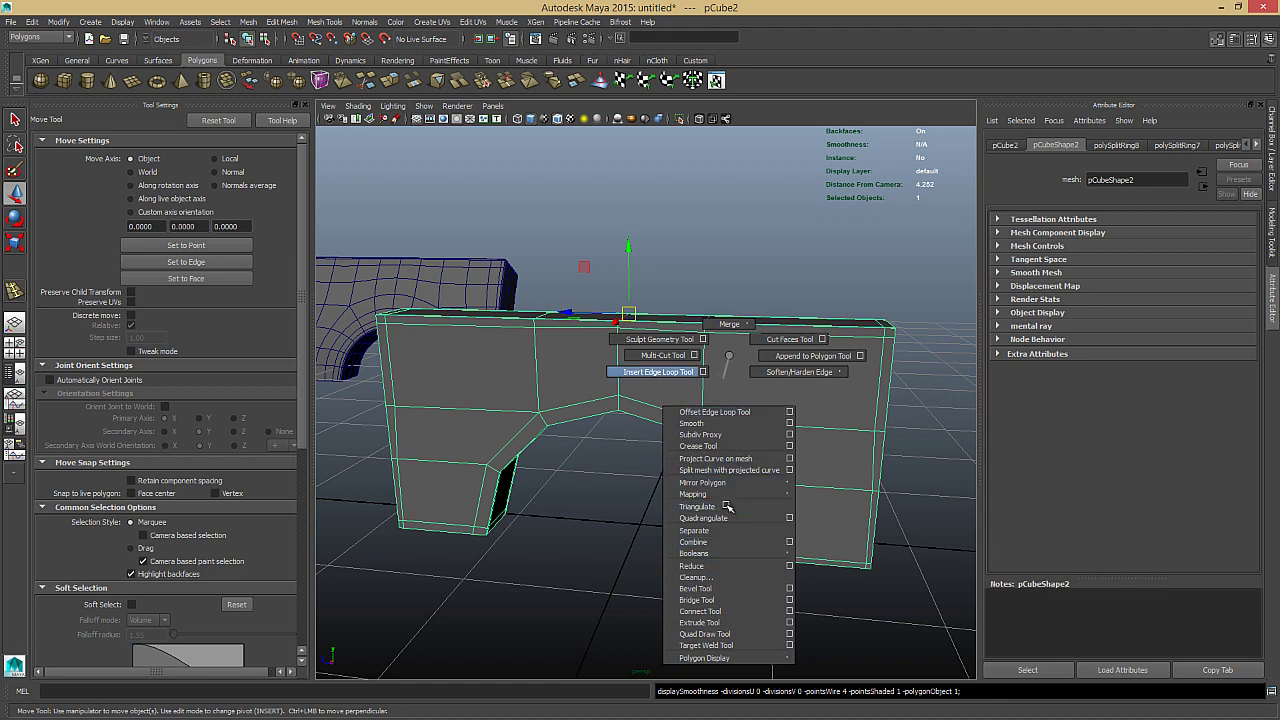
right_click_drag(711, 531, 716, 418, "shift")
left_click(741, 310)
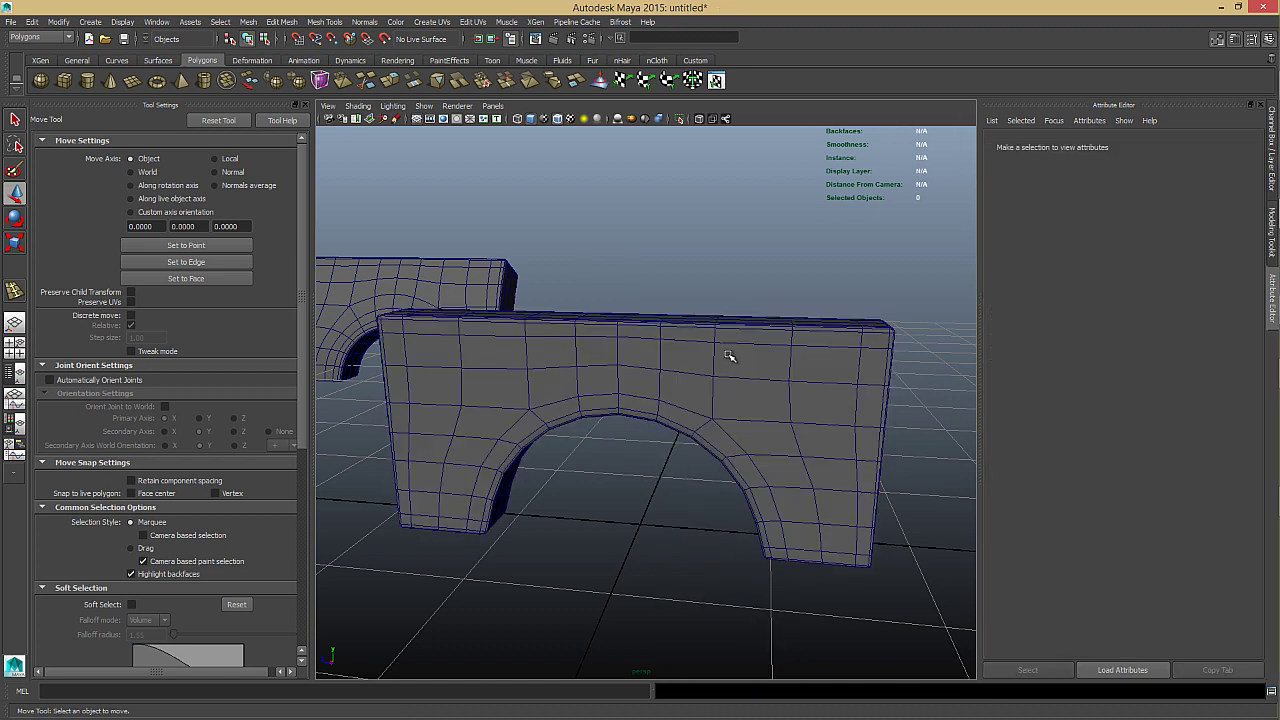
Add a nonlinear Bend deformer to the subdivided arch panel.
left_click(731, 356)
left_click_drag(731, 356, 657, 409, "alt")
middle_click_drag(657, 409, 731, 297, "alt")
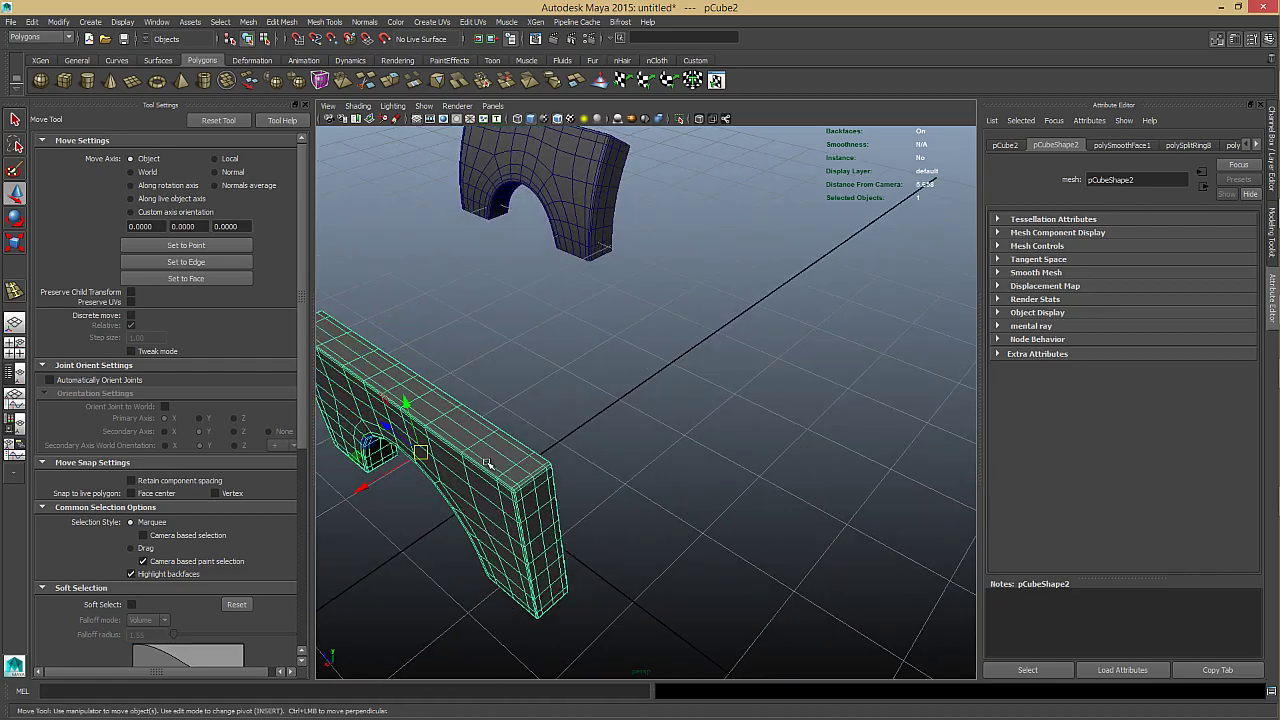
key("f")
left_click_drag(661, 461, 740, 415, "alt")
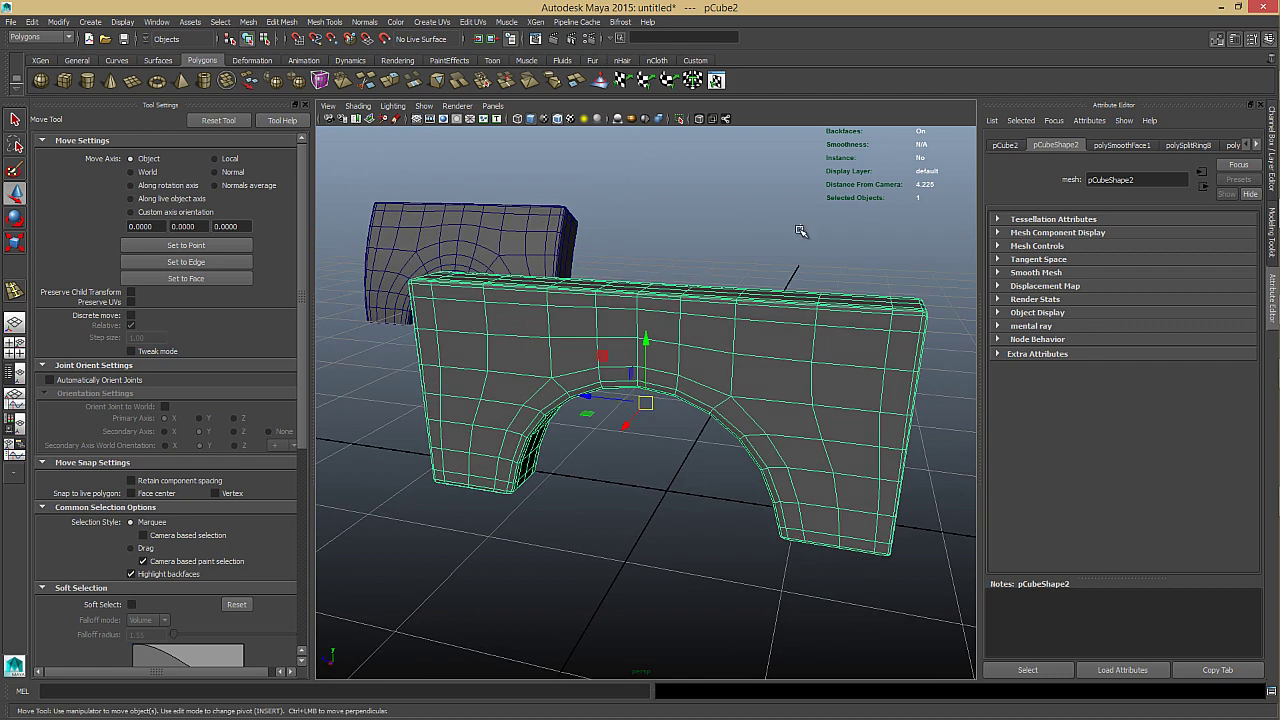
left_click(802, 231)
left_click(729, 347)
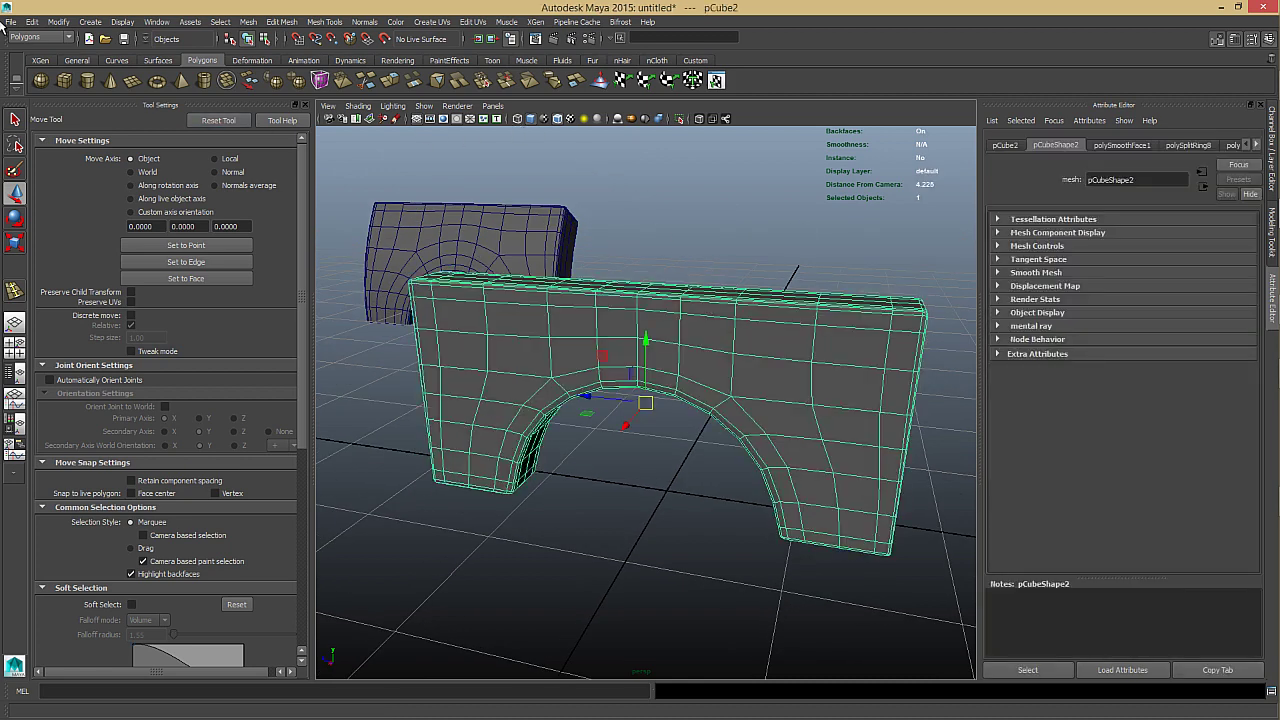
left_click(40, 37)
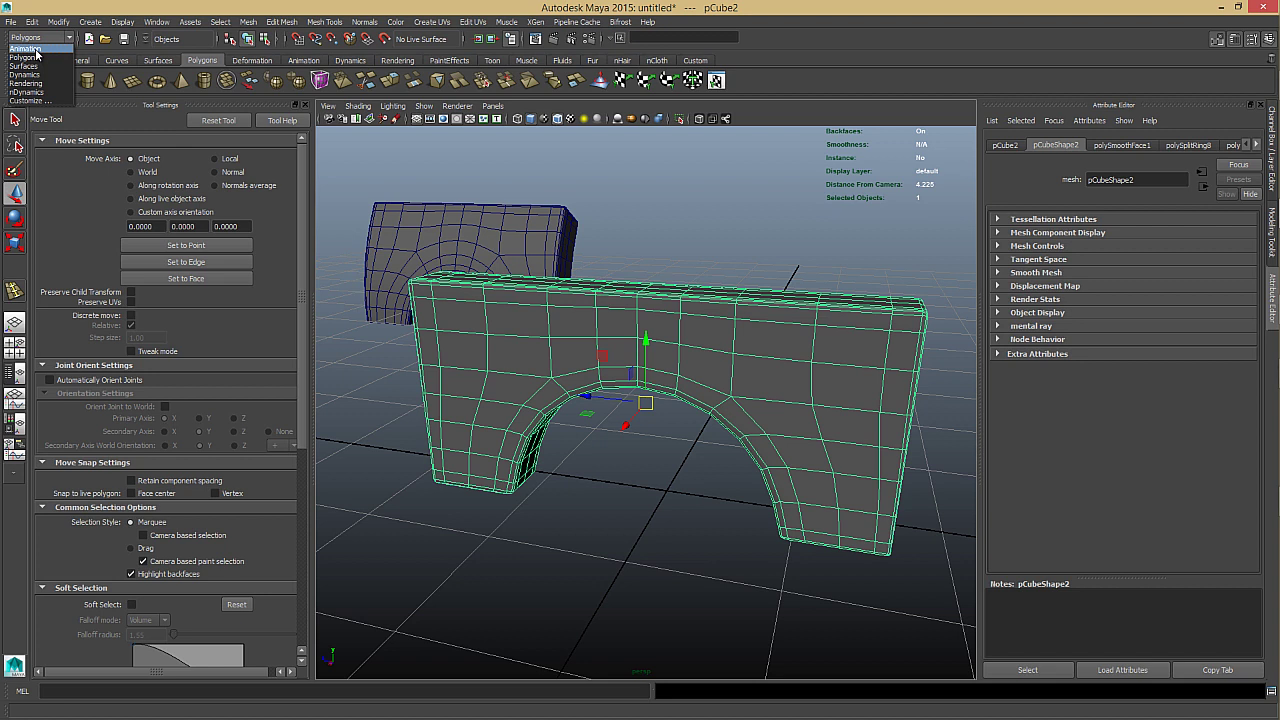
left_click(28, 48)
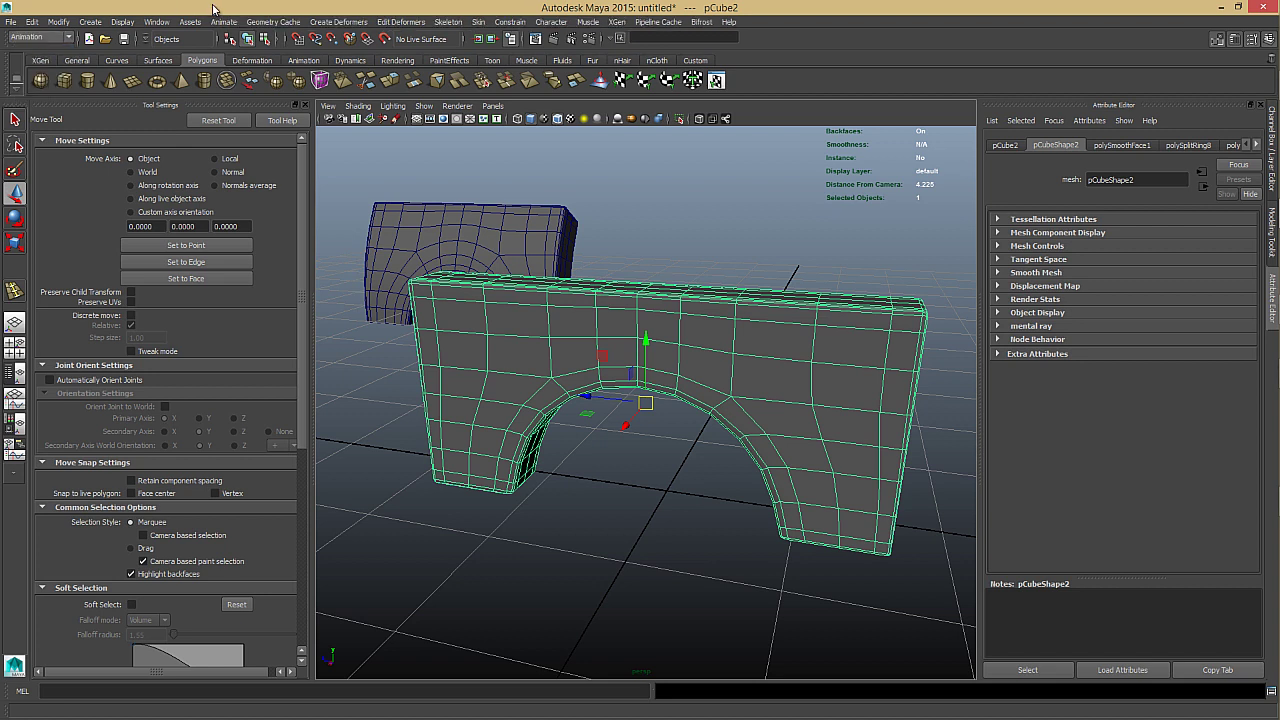
left_click(328, 22)
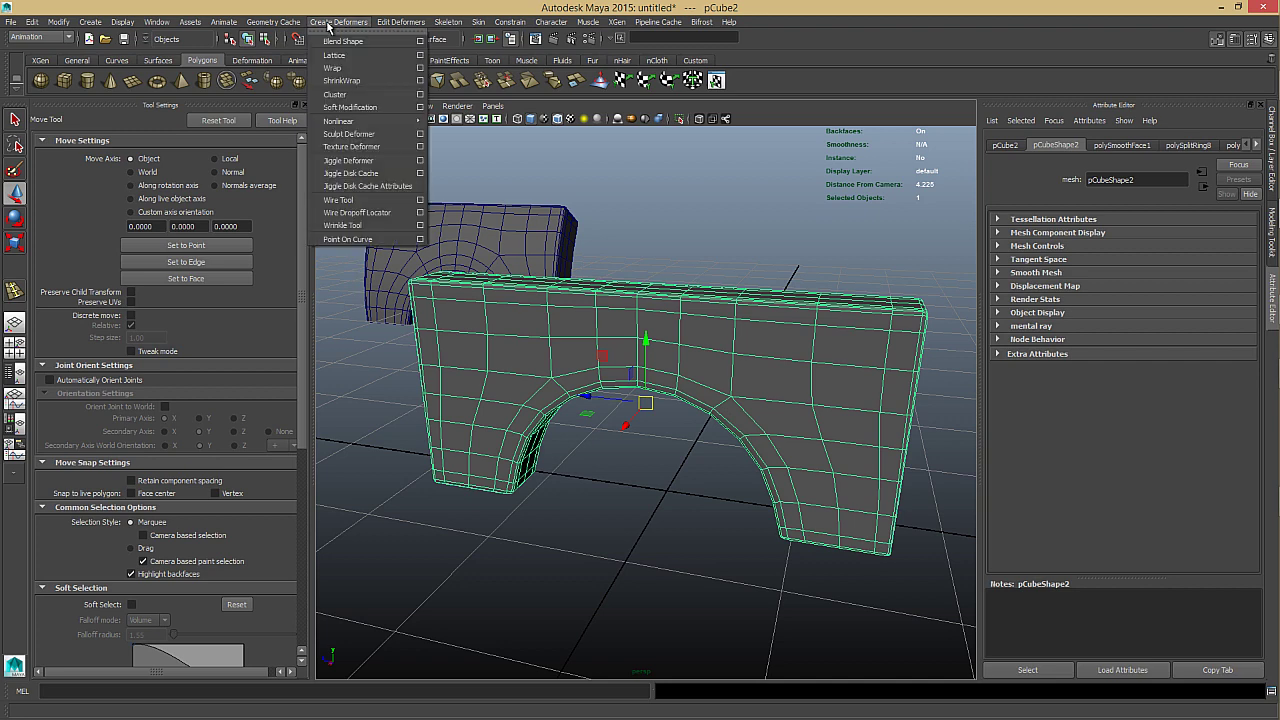
mouse_move(401, 121)
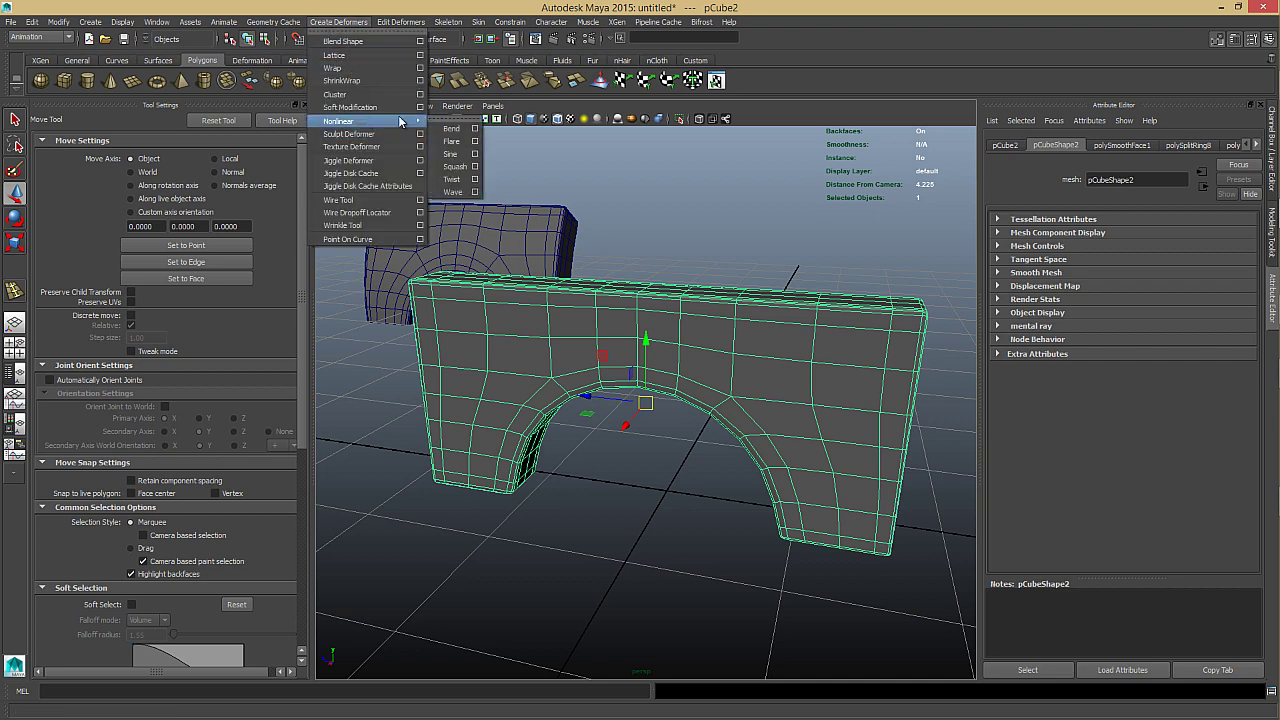
left_click(452, 128)
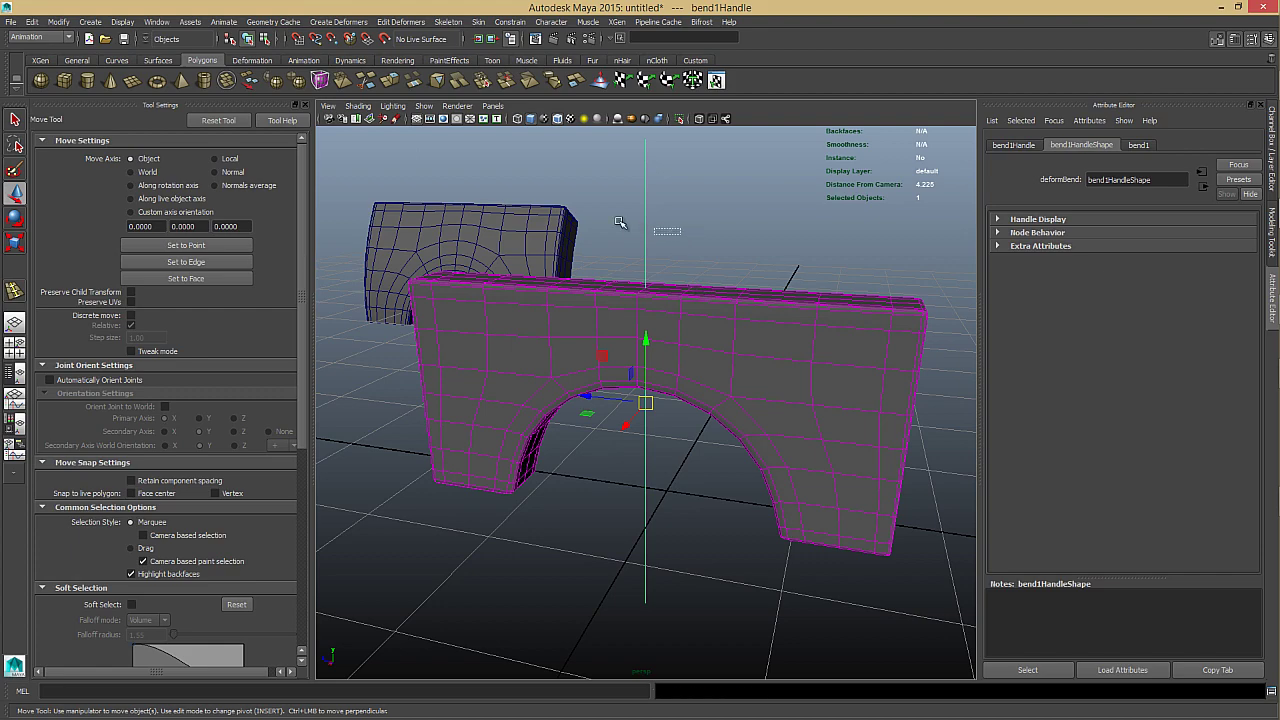
Set the bend deformer's curvature to 30 and view the panel's bend from its side.
left_click_drag(700, 318, 858, 366, "alt")
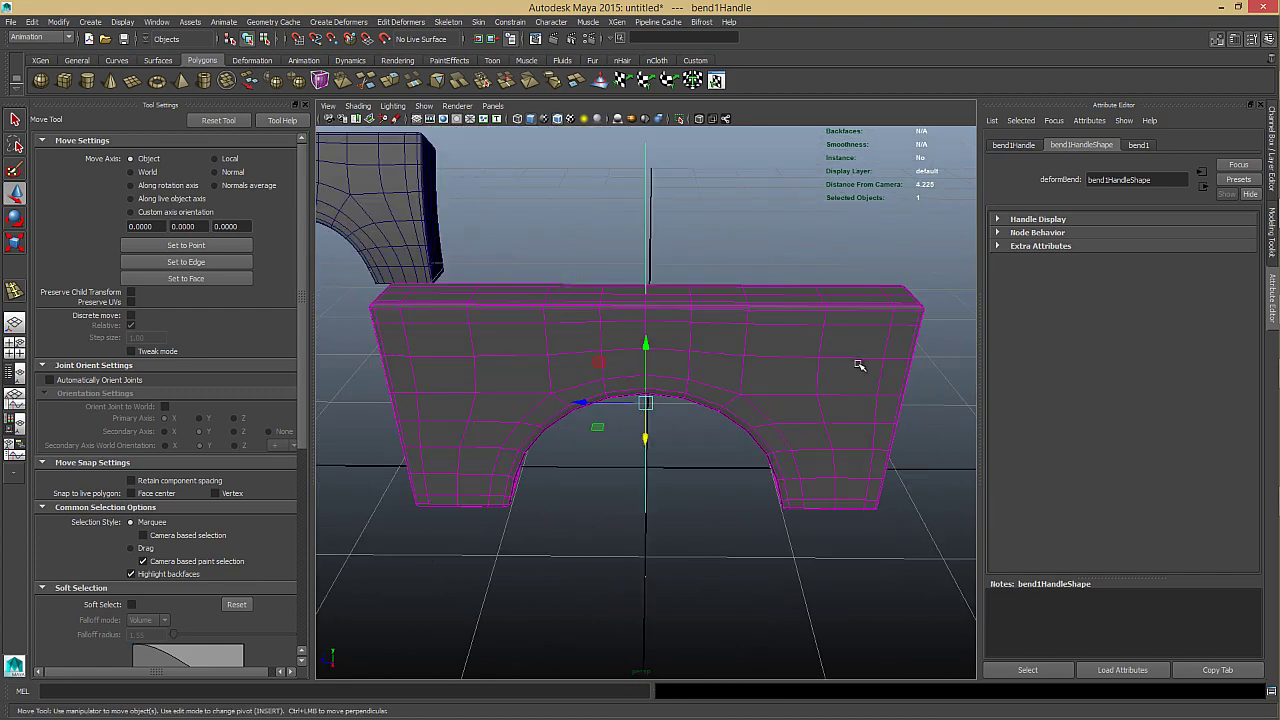
key("ctrl+a")
left_click(1150, 309)
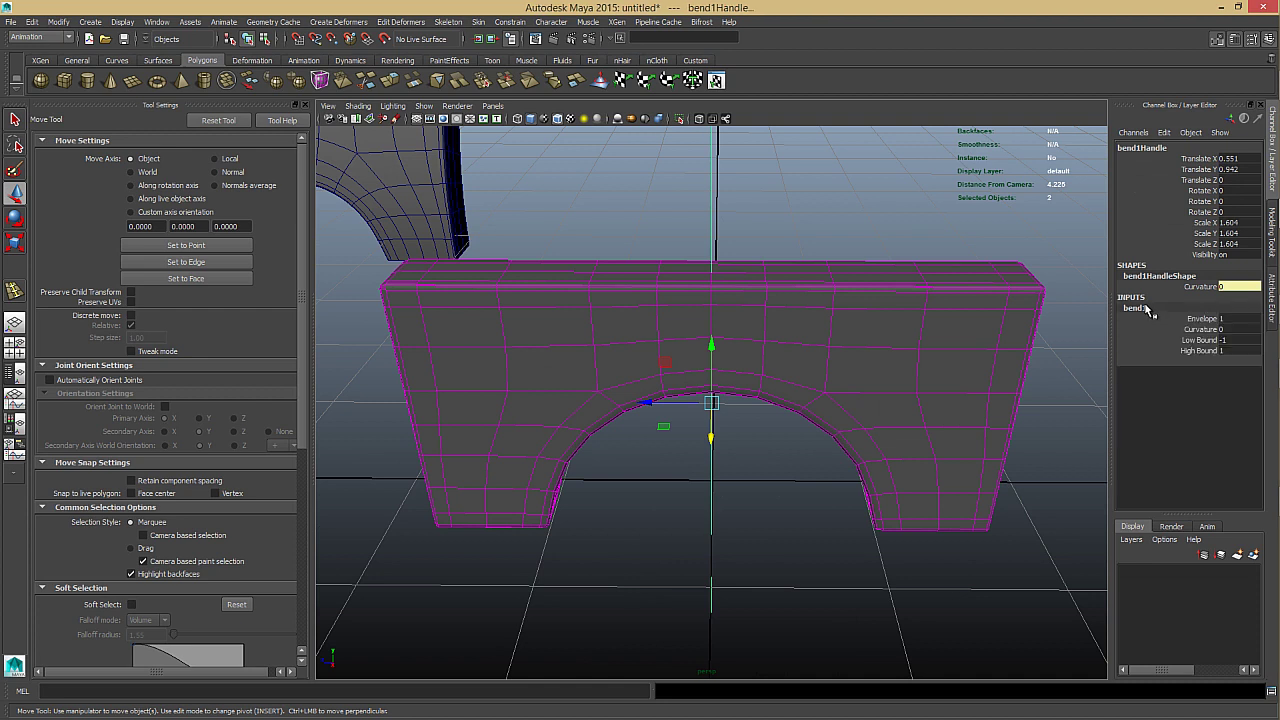
left_click(1228, 329)
key("ctrl+z")
left_click(1251, 330)
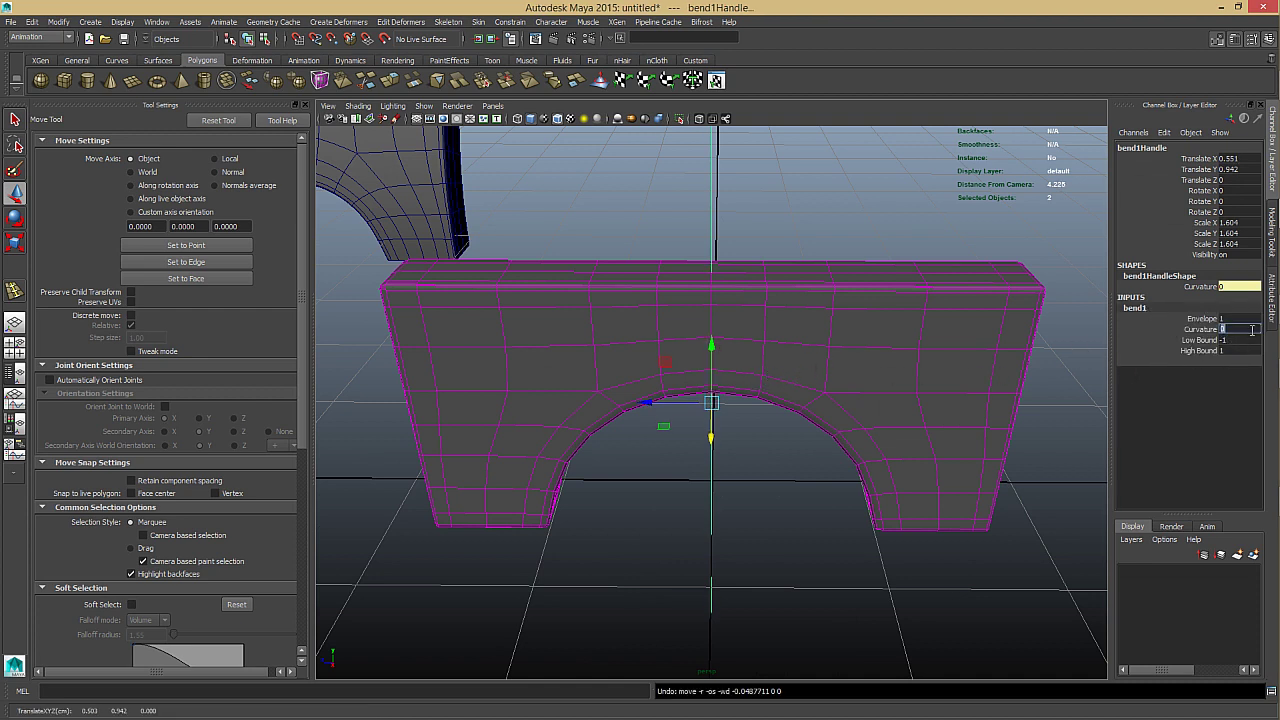
type("30")
key("Return")
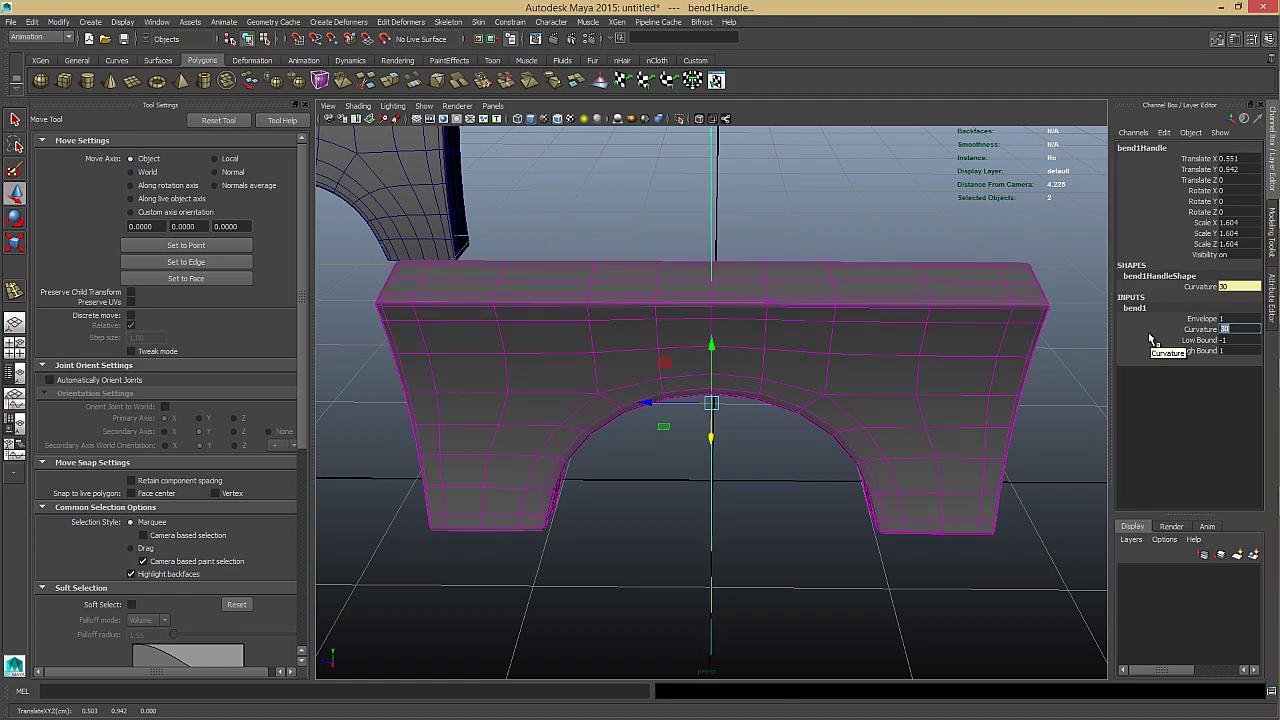
left_click_drag(1016, 368, 606, 348, "alt")
Reverse the bend direction by setting the bend deformer's curvature to -30.
double_click(1226, 329)
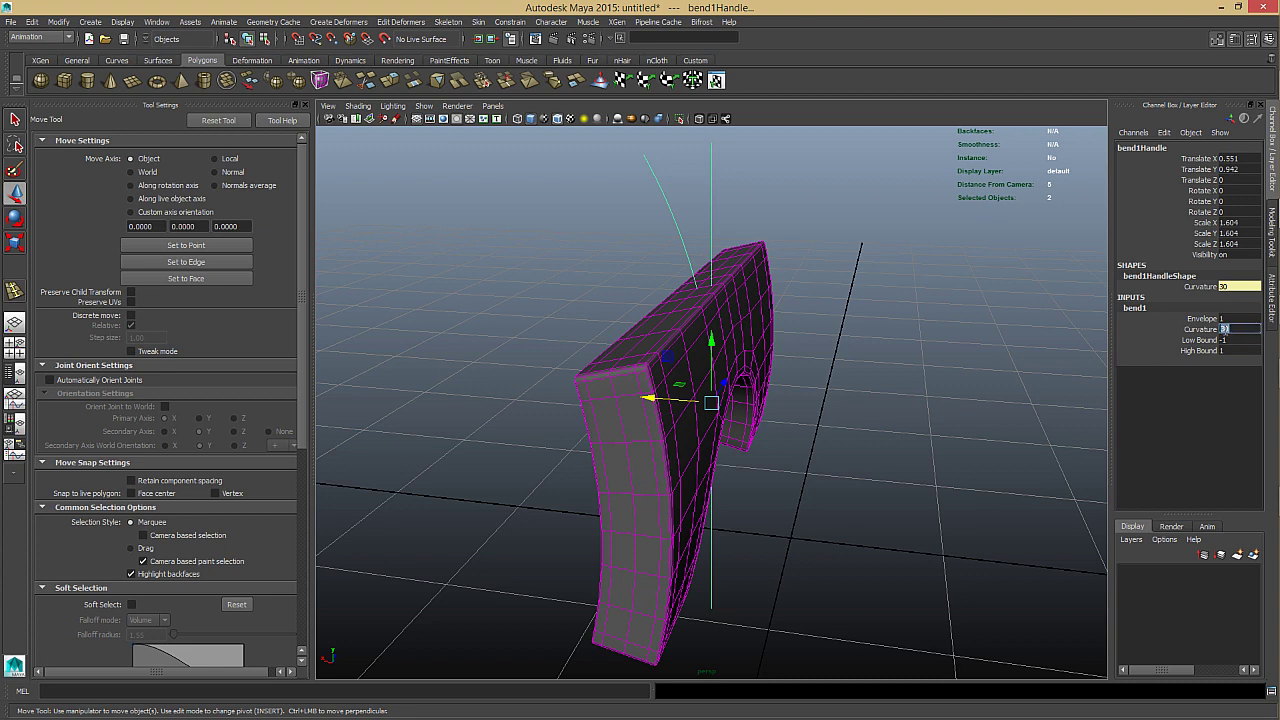
key("Down")
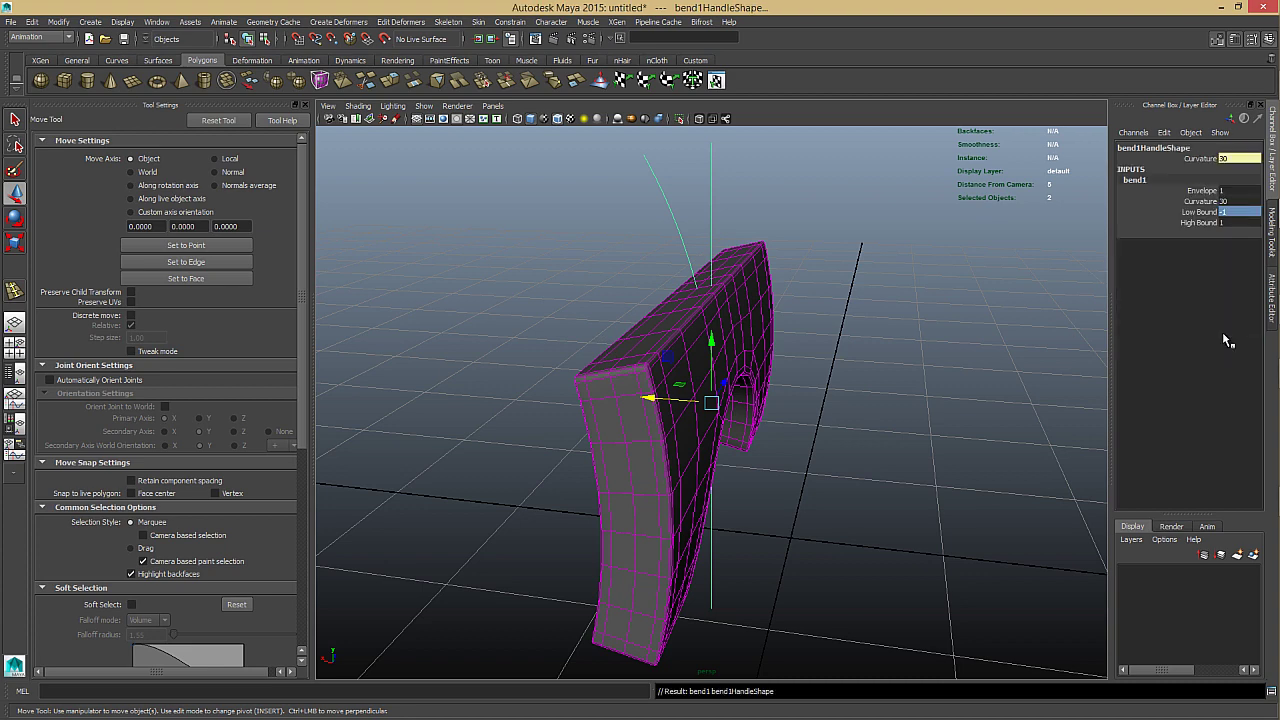
left_click_drag(714, 377, 756, 396, "alt")
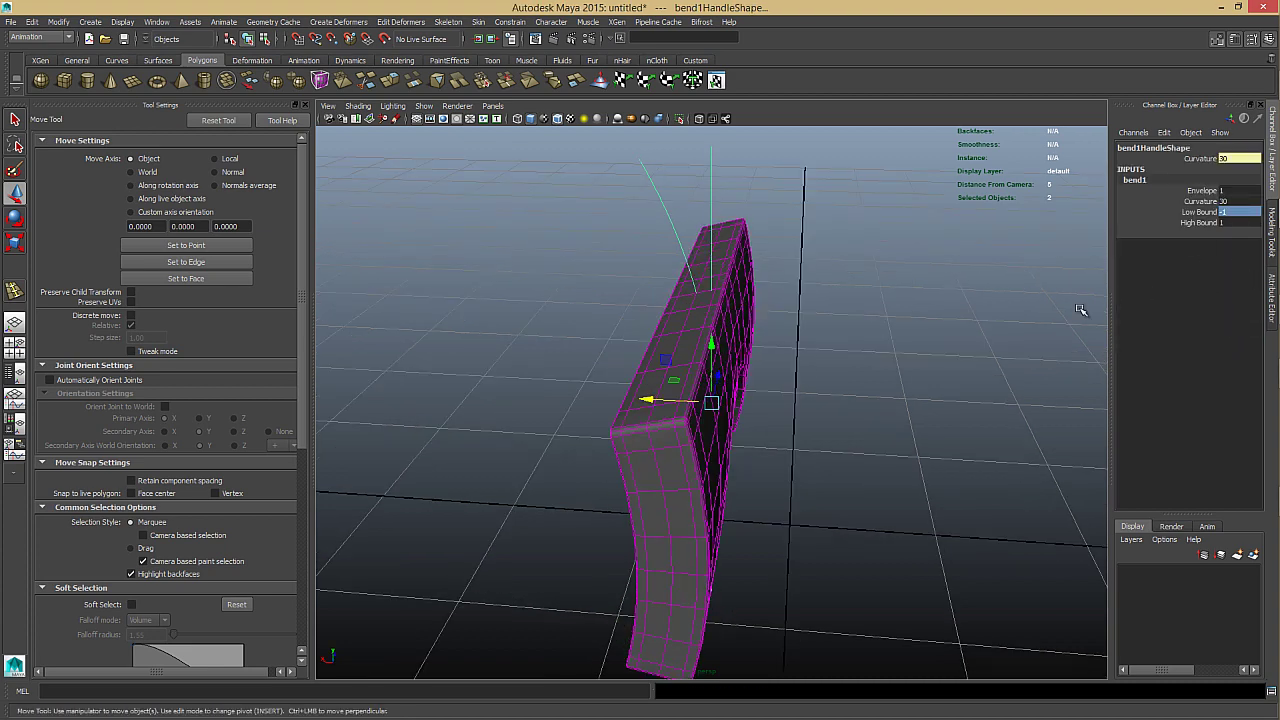
key("1")
double_click(1222, 201)
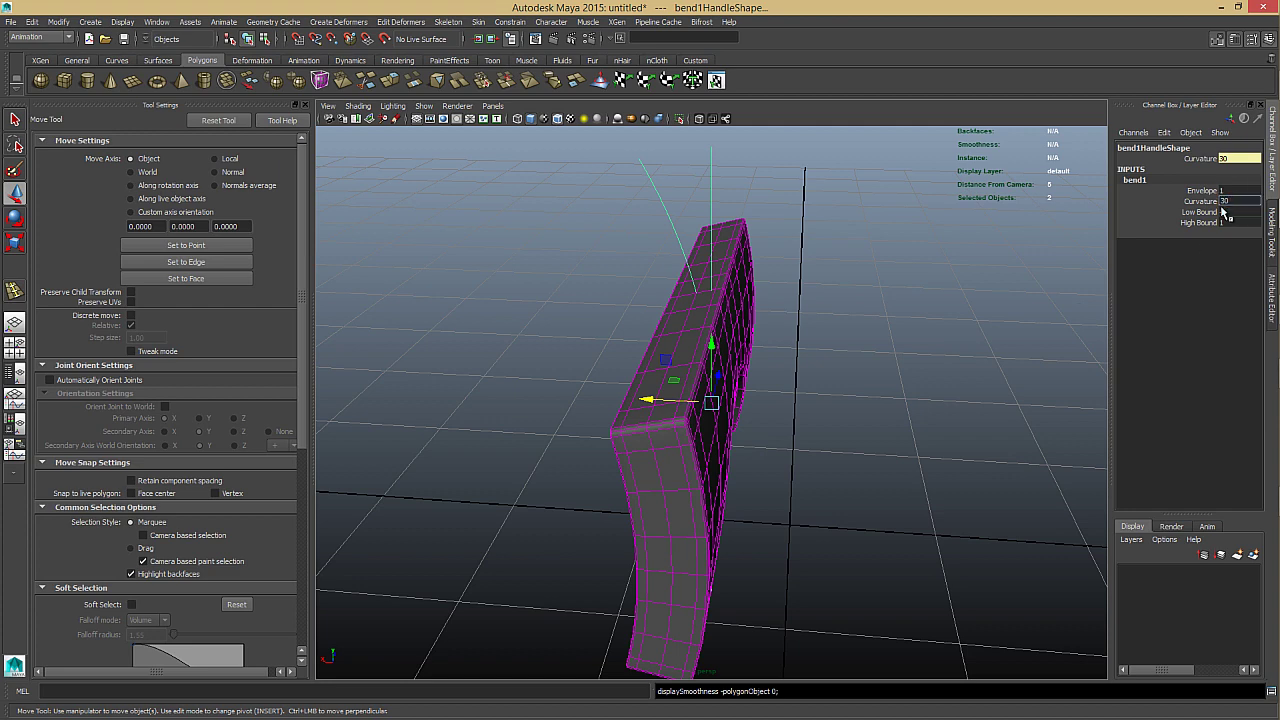
type("-30")
key("Return")
left_click_drag(810, 370, 735, 405, "alt")
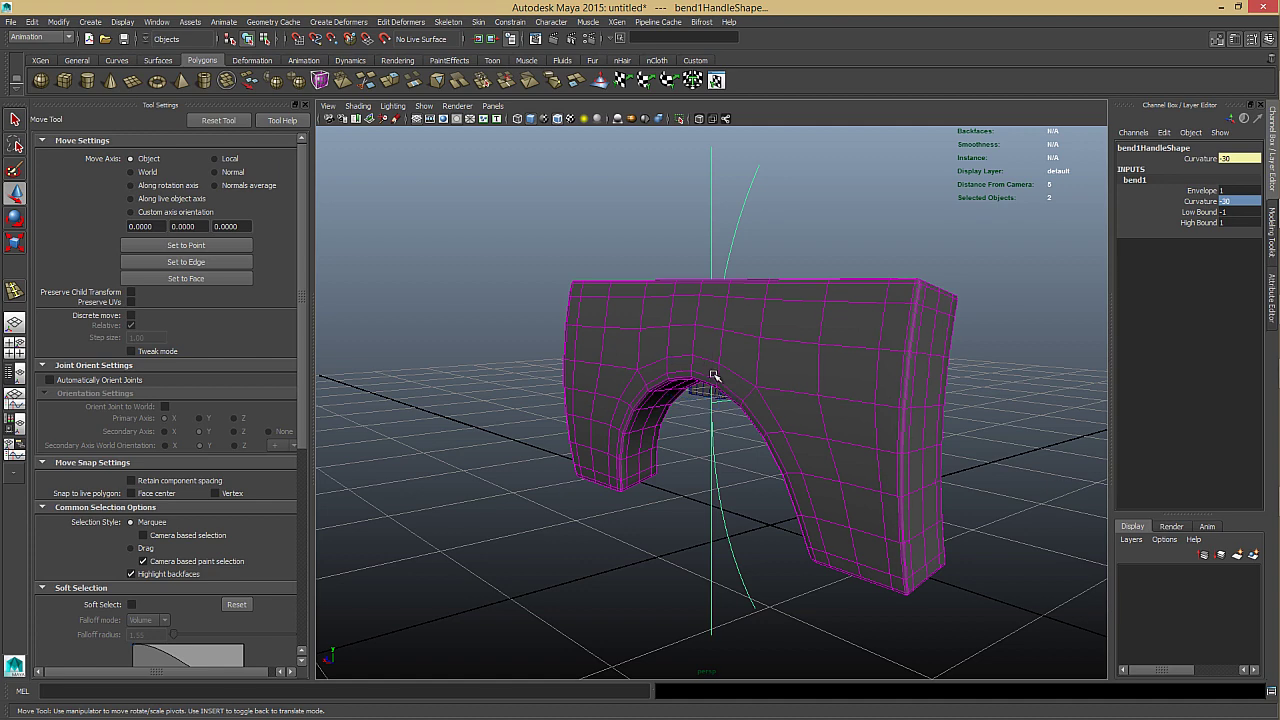
Lower the bend handle towards the panel's bottom edge in the front view.
left_click_drag(707, 364, 656, 496)
key("ctrl+z")
key("space")
left_click(657, 480)
right_click_drag(651, 482, 464, 396, "alt")
scroll(863, 503, "up", 8)
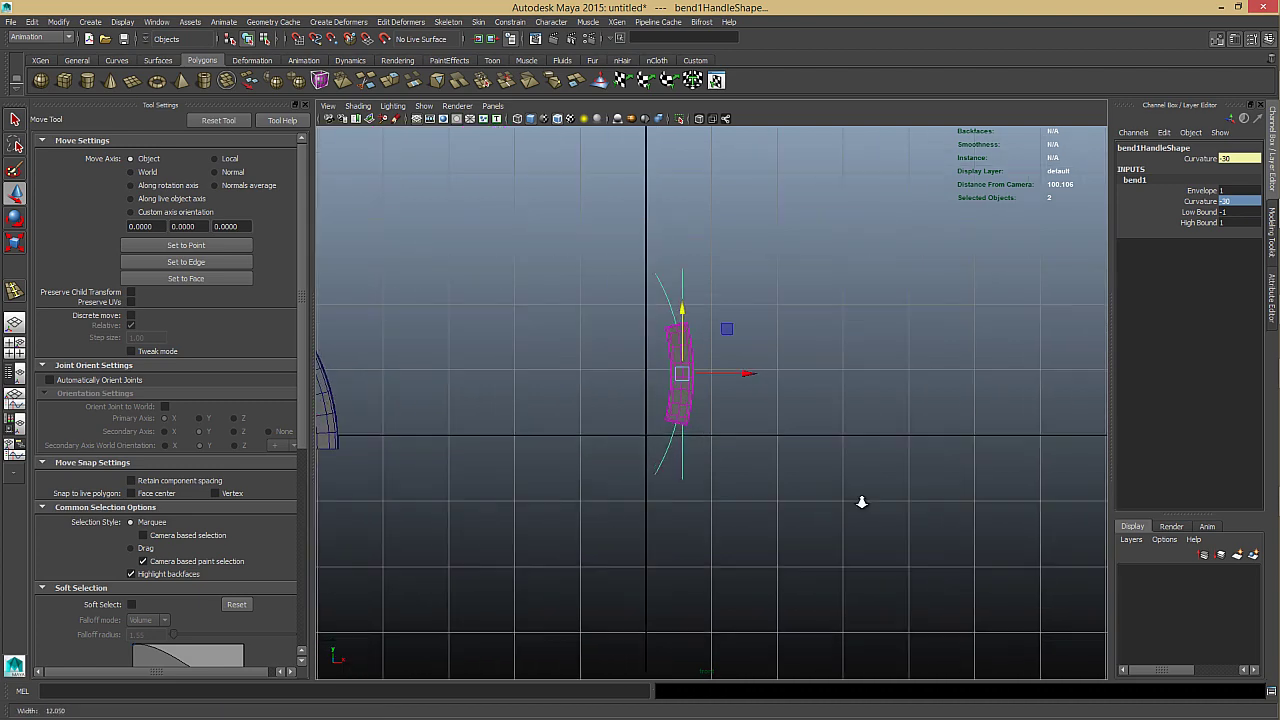
left_click_drag(629, 256, 622, 398)
Snap the bend handle to a vertex at the panel's bottom edge, at Translate X 0.552, Y 0.185, Z -1.512.
right_click_drag(630, 461, 719, 449, "alt")
middle_click_drag(719, 449, 815, 201, "alt")
right_click_drag(412, 398, 477, 383, "alt")
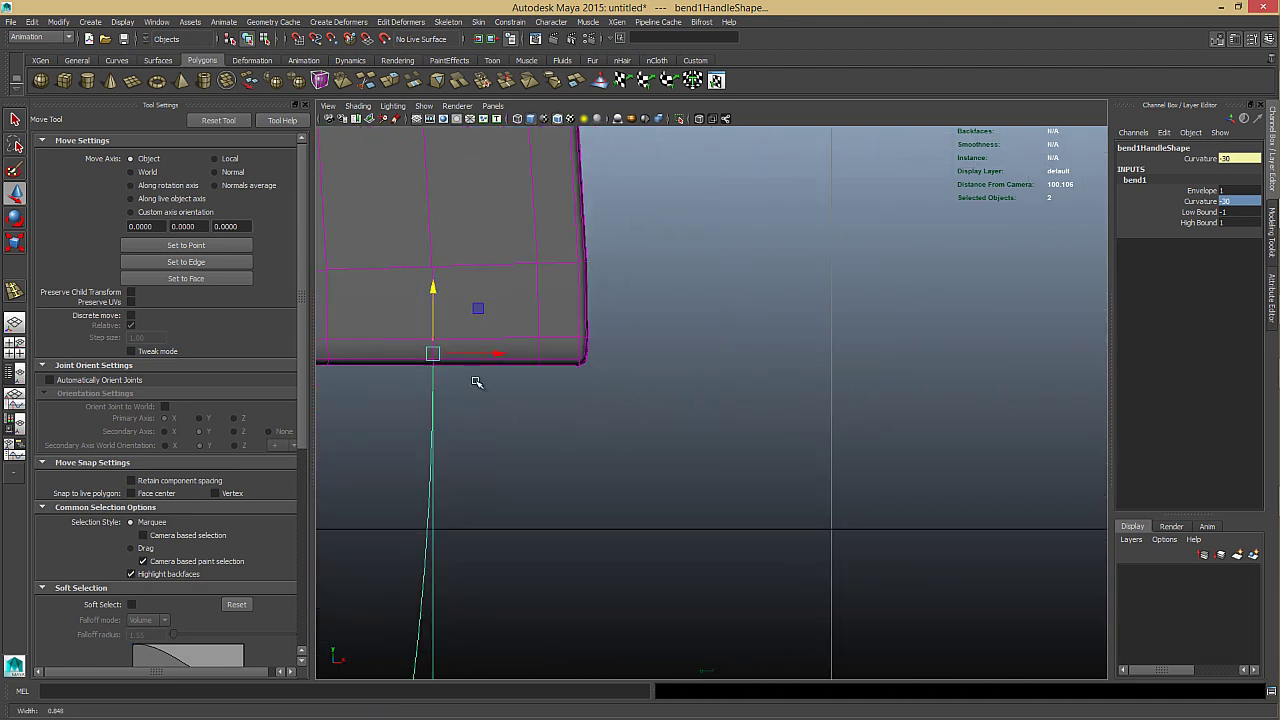
middle_click_drag(477, 383, 671, 370, "alt")
key("v")
mouse_move(630, 342)
left_mouse_down()
mouse_move(632, 355)
mouse_move(646, 337)
left_mouse_up()
key("space")
right_click_drag(647, 337, 657, 336, "alt")
left_click_drag(657, 335, 749, 443, "alt")
Select the bend handle and set the bend deformer's curvature to -45.
left_click(1029, 215)
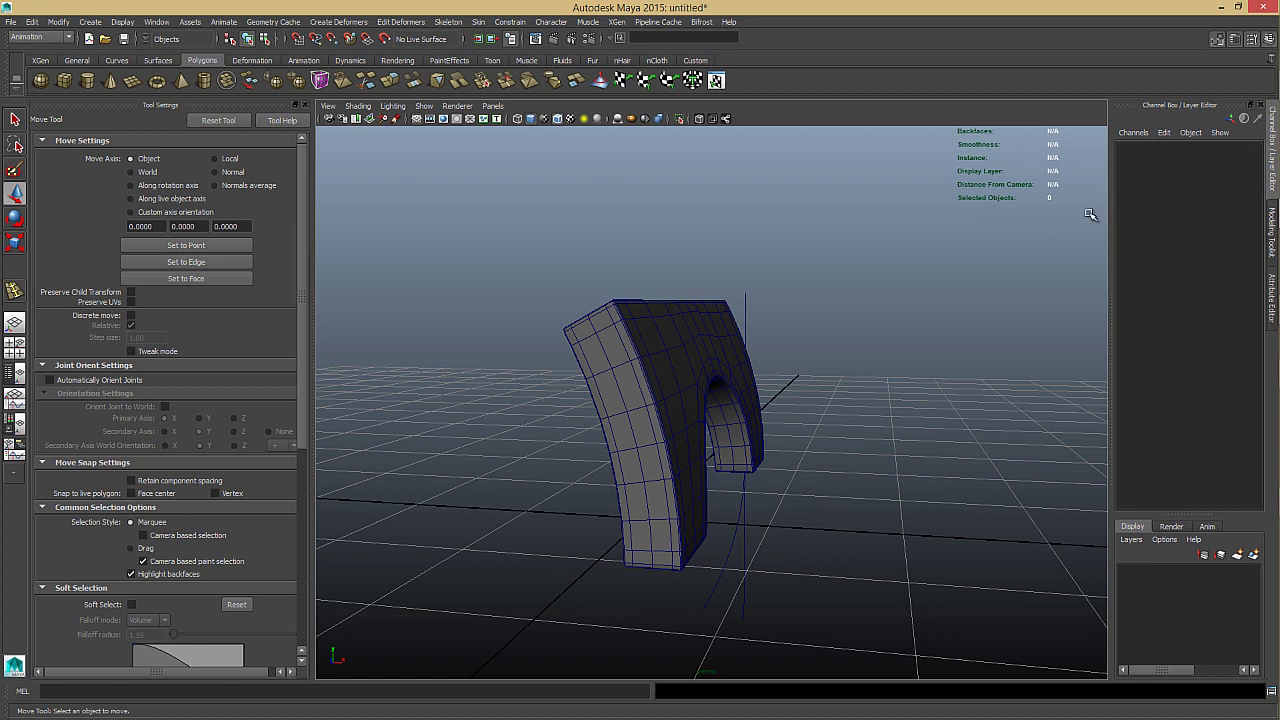
left_click(744, 310)
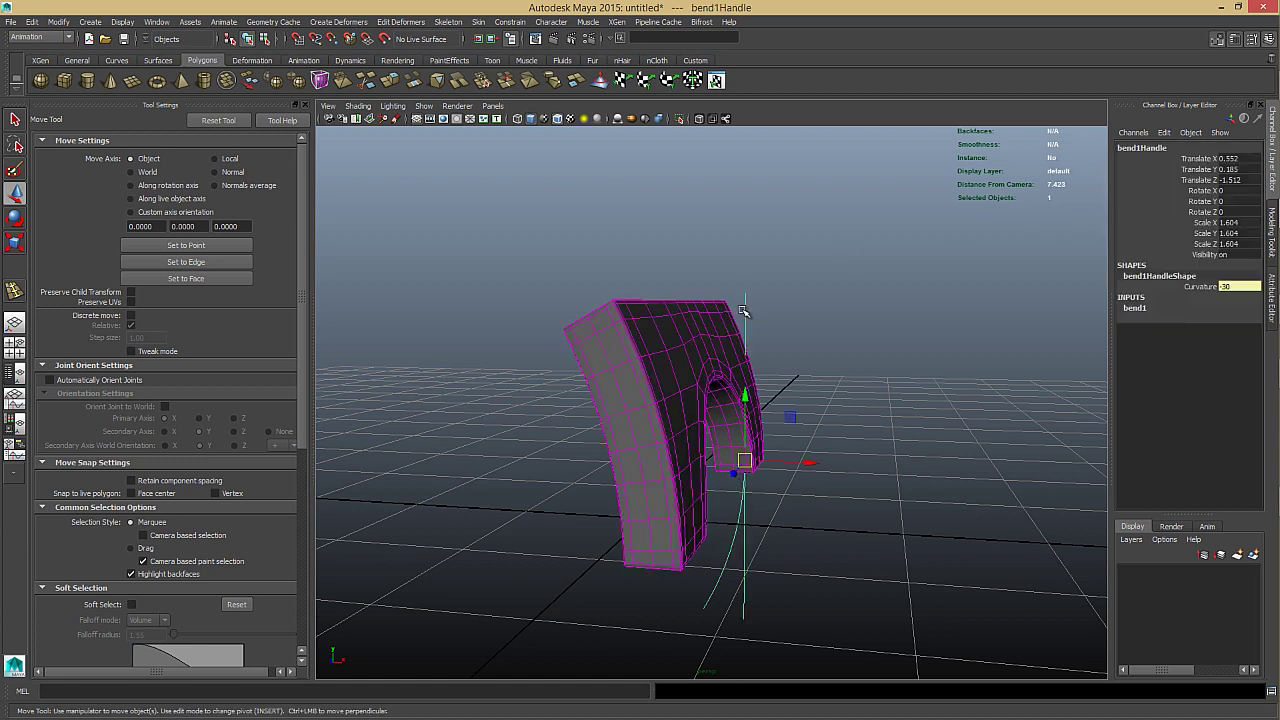
left_click(1140, 308)
left_click(1240, 329)
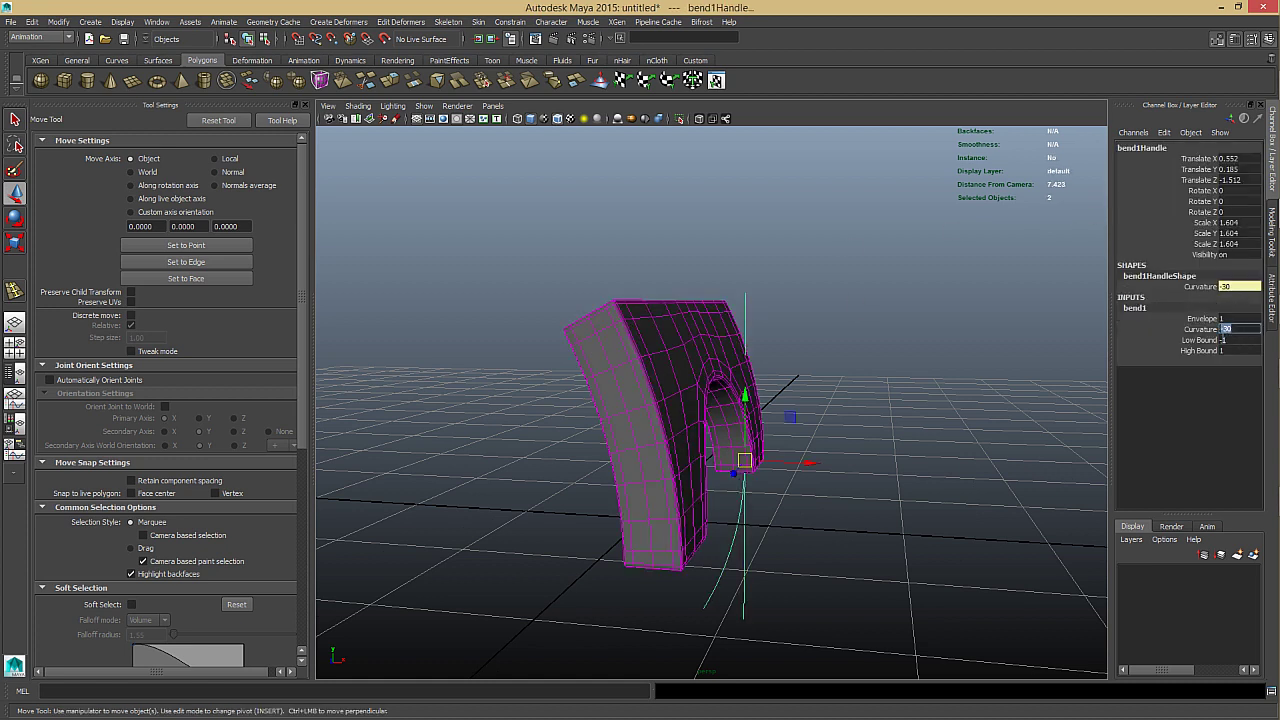
type("45")
key("Return")
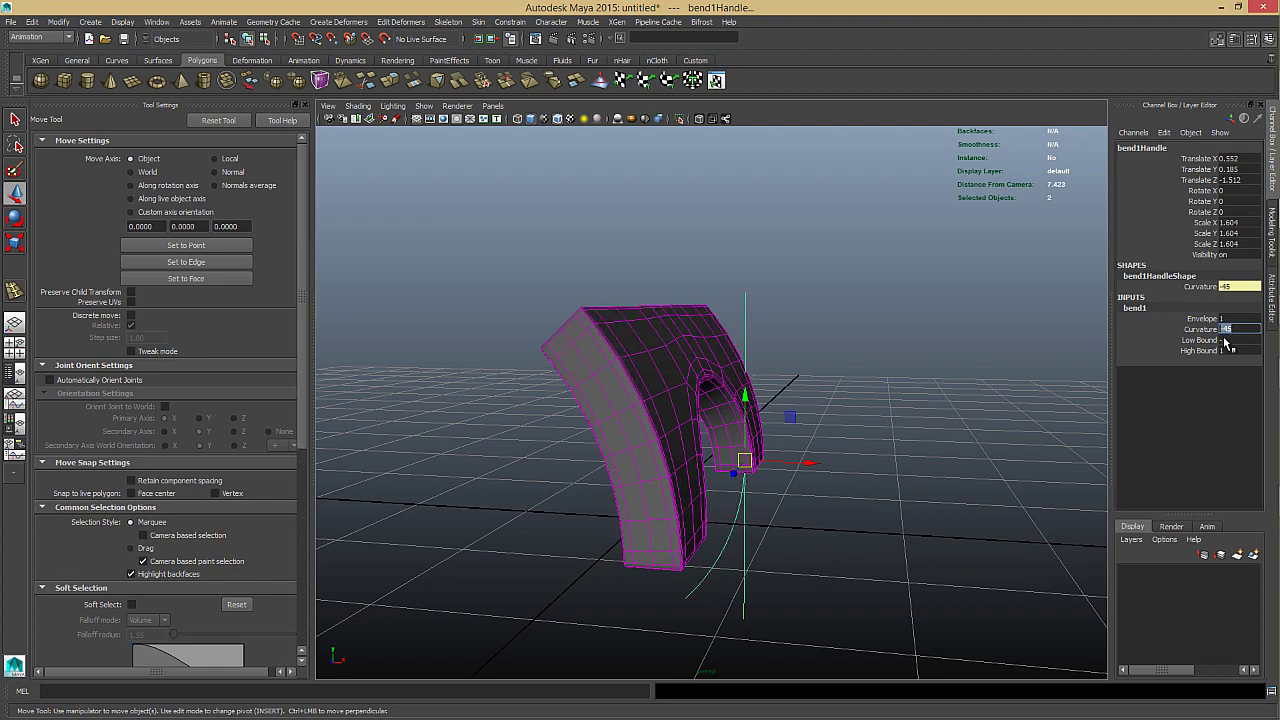
Delete the construction history of the bent arch panel to bake in the deformation.
mouse_move(765, 430)
left_mouse_down("alt")
mouse_move(543, 477)
mouse_move(689, 420)
mouse_move(763, 460)
mouse_move(755, 436)
left_mouse_up("alt")
left_click(758, 422)
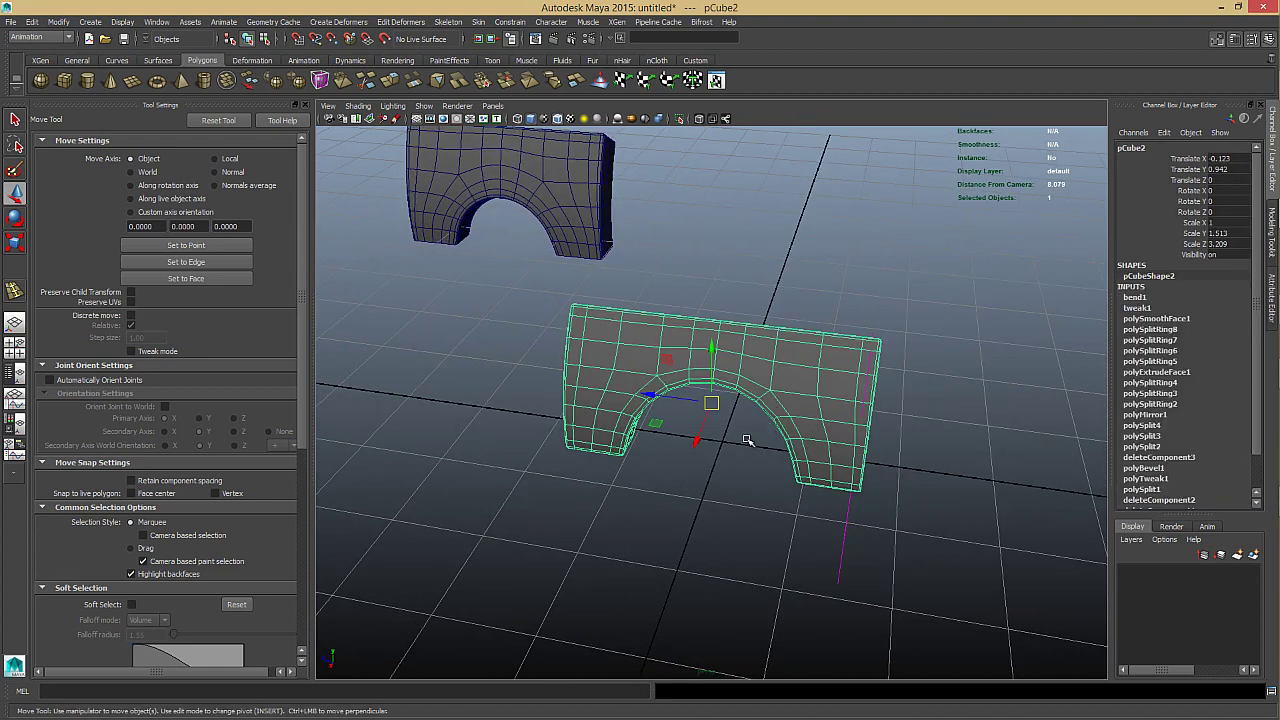
key("alt+shift+d")
left_click(752, 490)
Display the bent arch panel smoothed and inspect its curvature and topology beside the reference arch.
left_click_drag(752, 490, 794, 457, "alt")
left_click(832, 443)
key("3")
left_click(723, 443)
right_click_drag(794, 457, 884, 440, "alt")
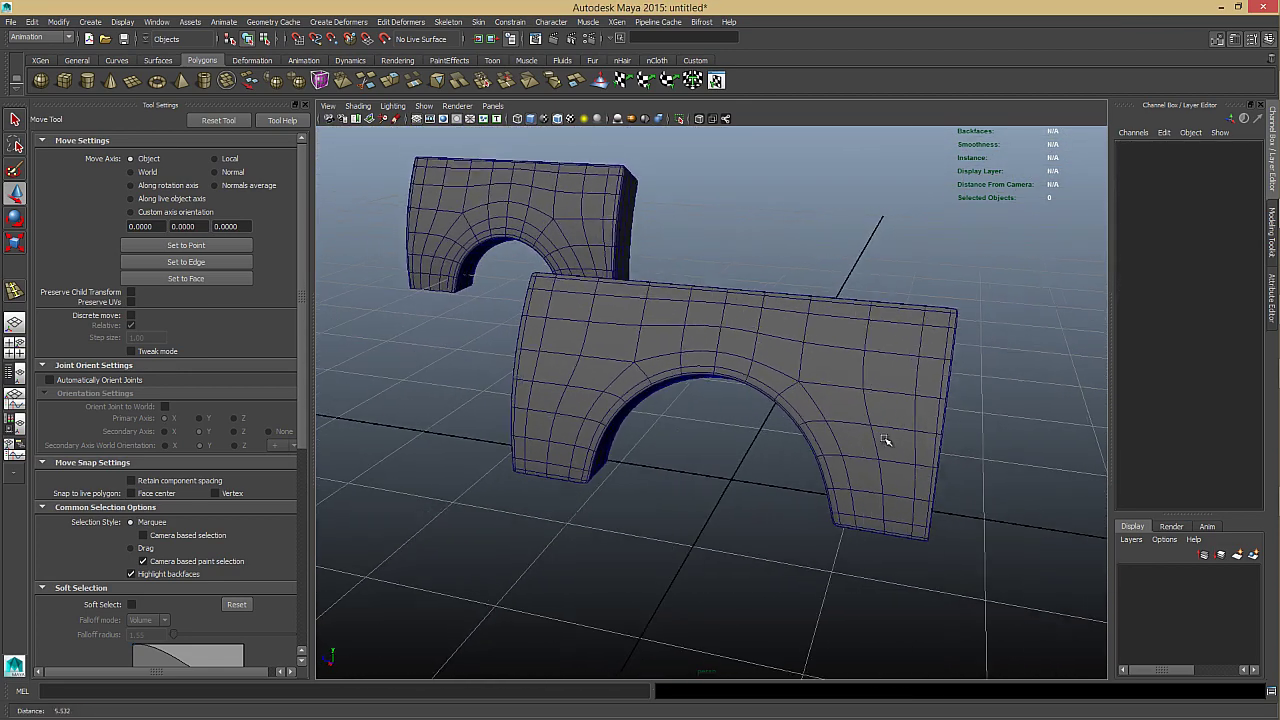
left_click_drag(885, 440, 551, 451, "alt")
left_click_drag(678, 442, 805, 437, "alt")
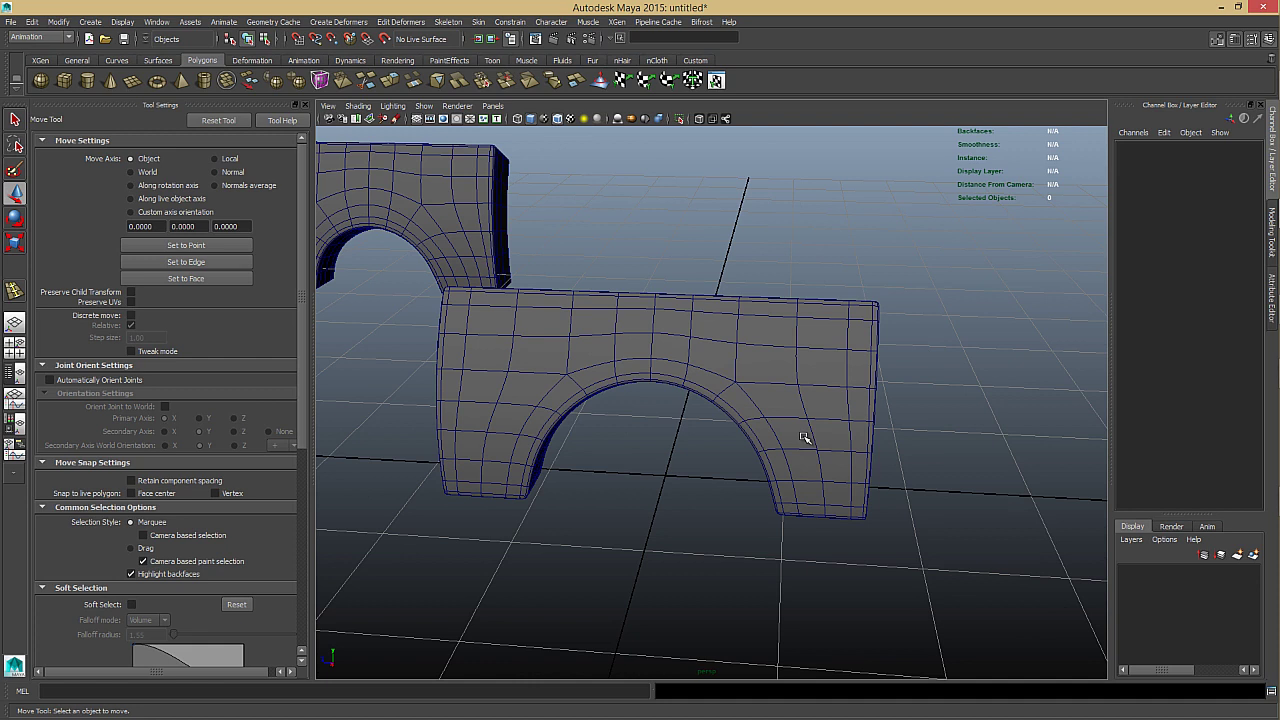